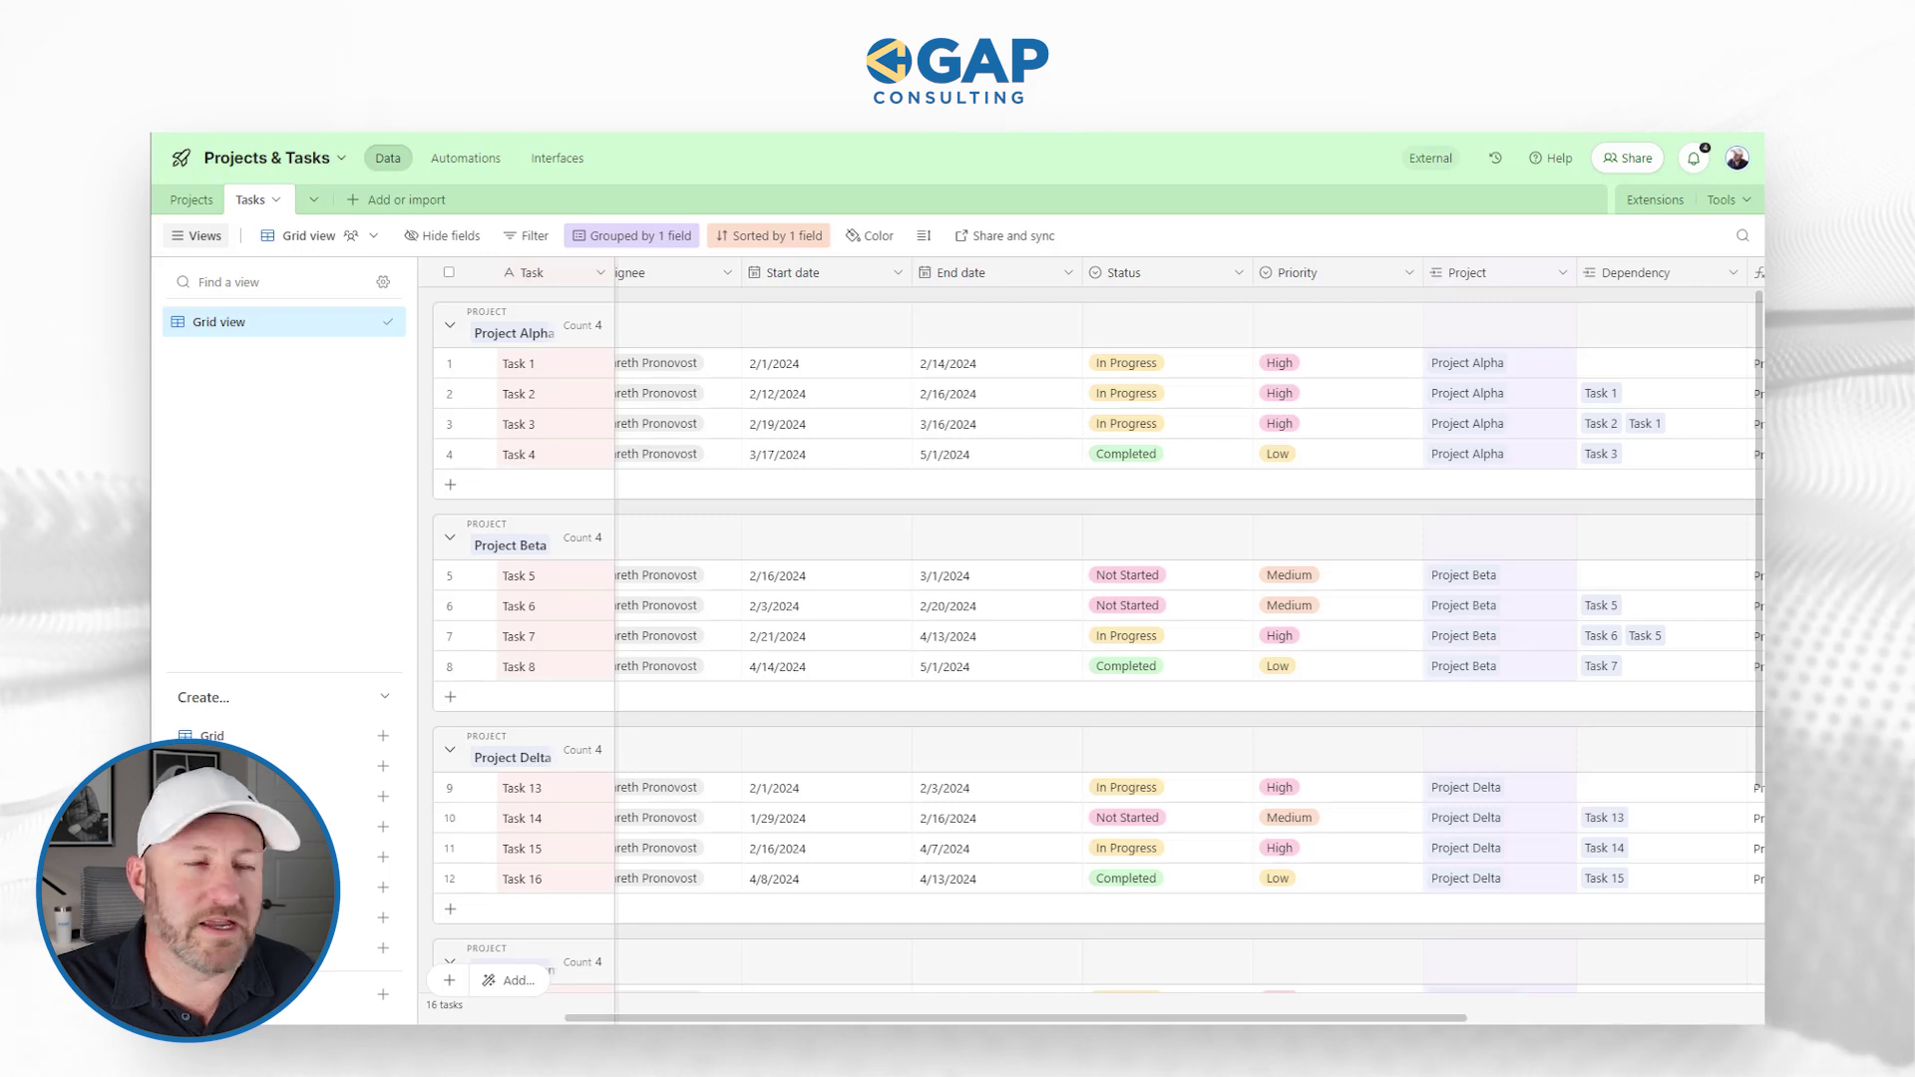
Open the Projects table and review Project Alpha's fields through to its linked tasks.
click(191, 200)
click(566, 305)
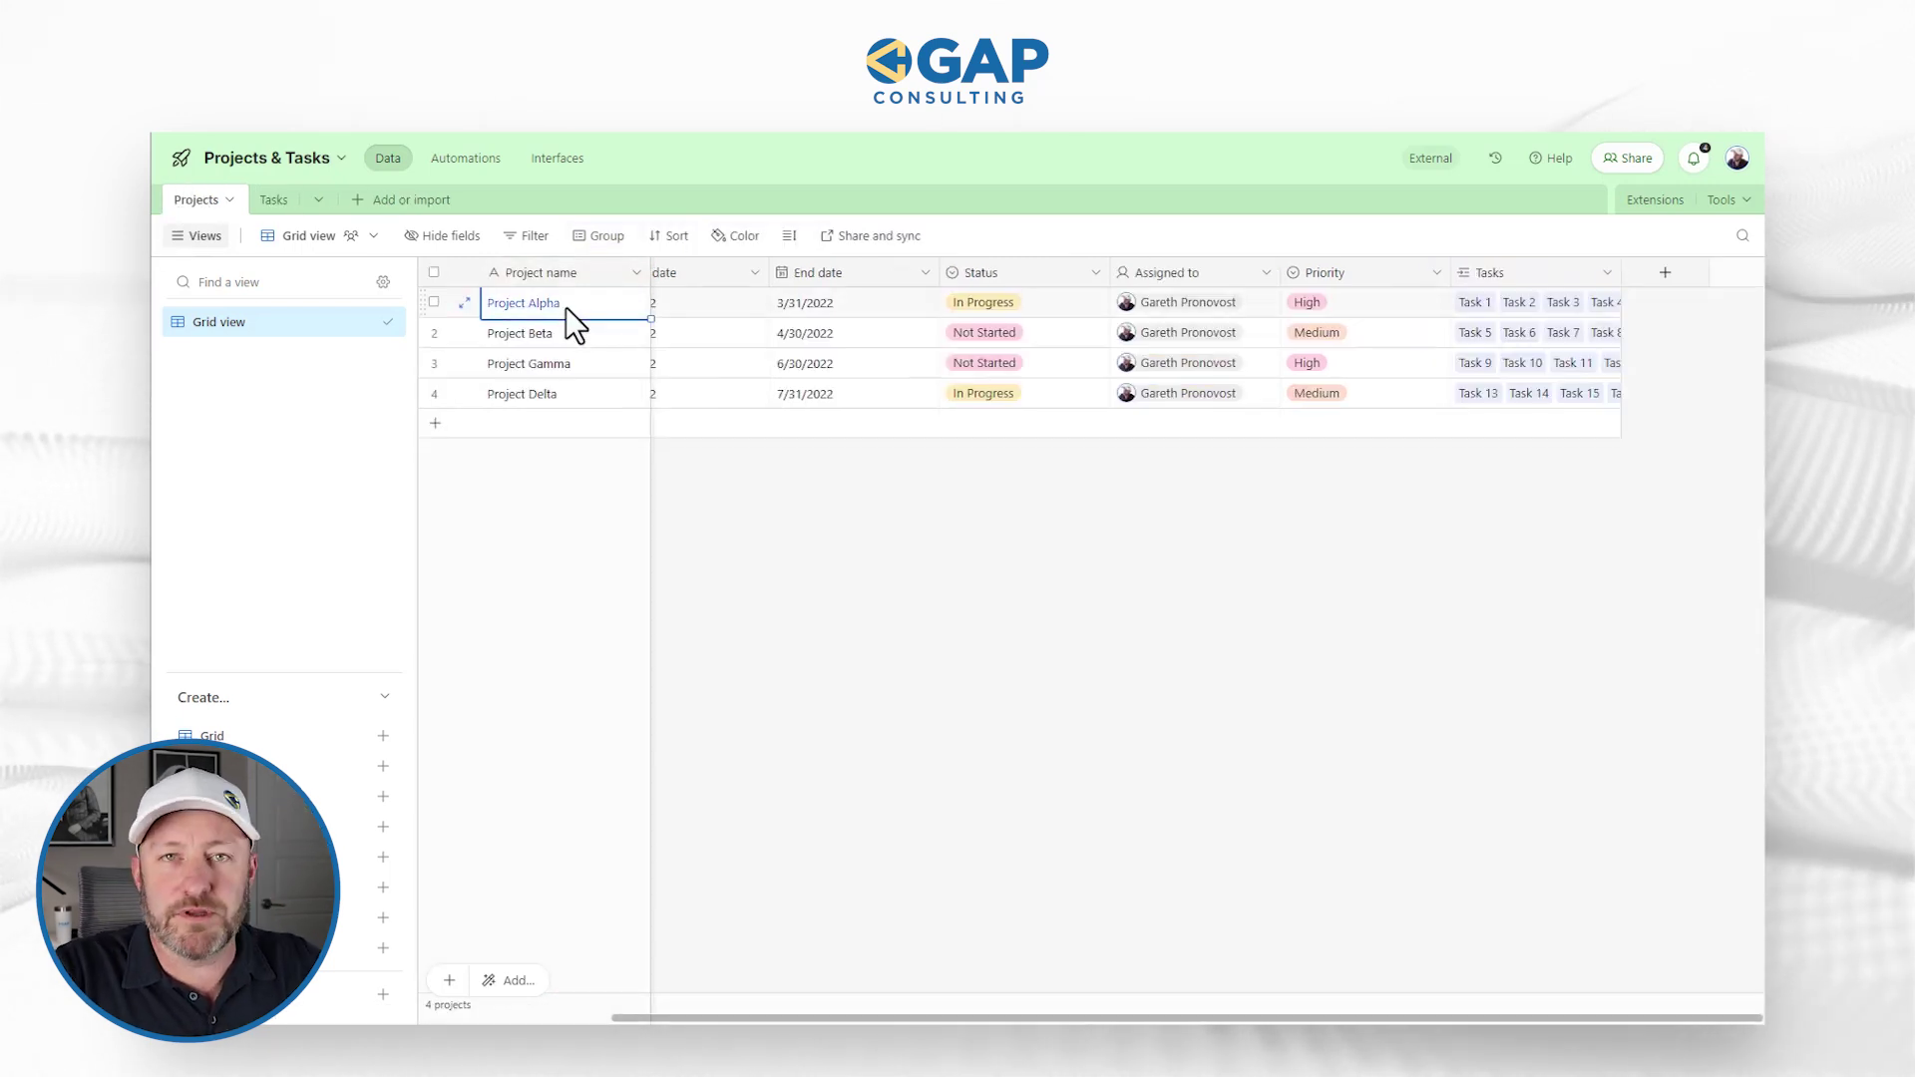
key(Right)
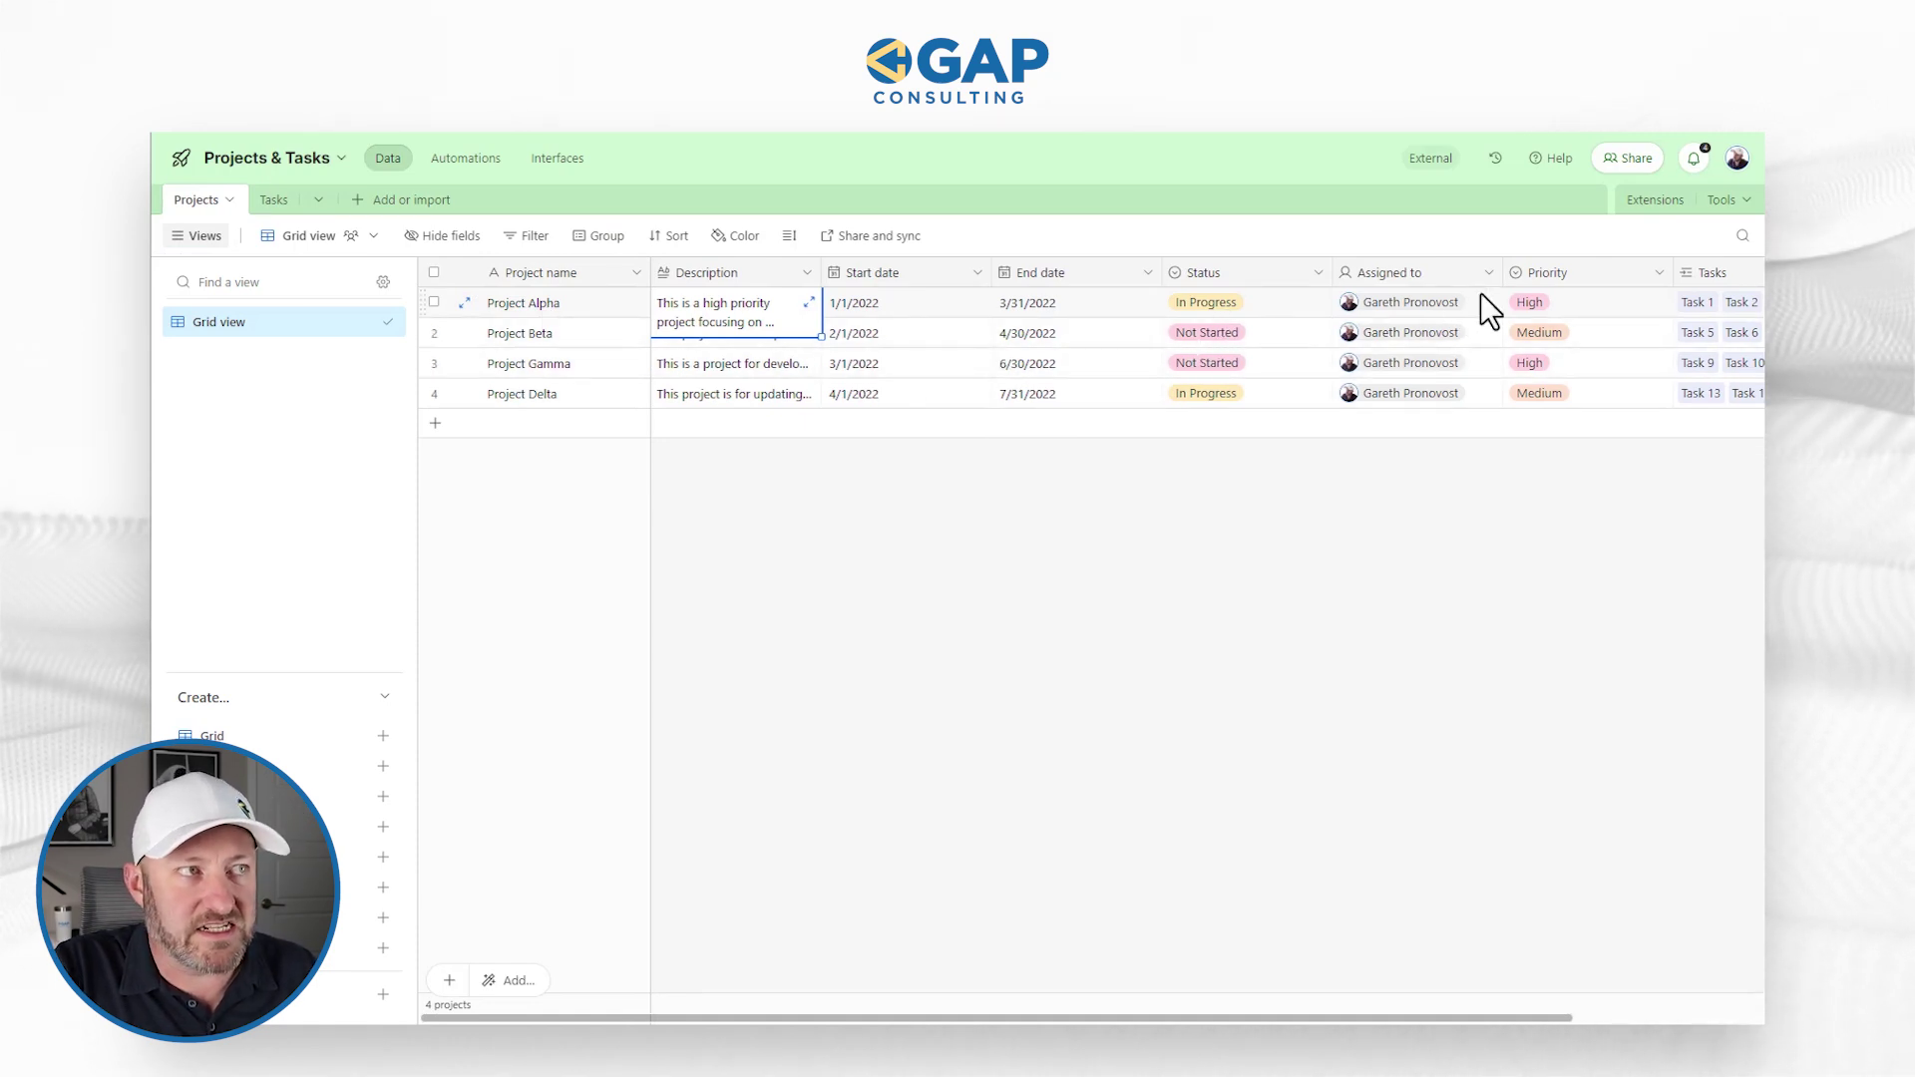
scroll(1612, 313, right, 2)
click(1615, 304)
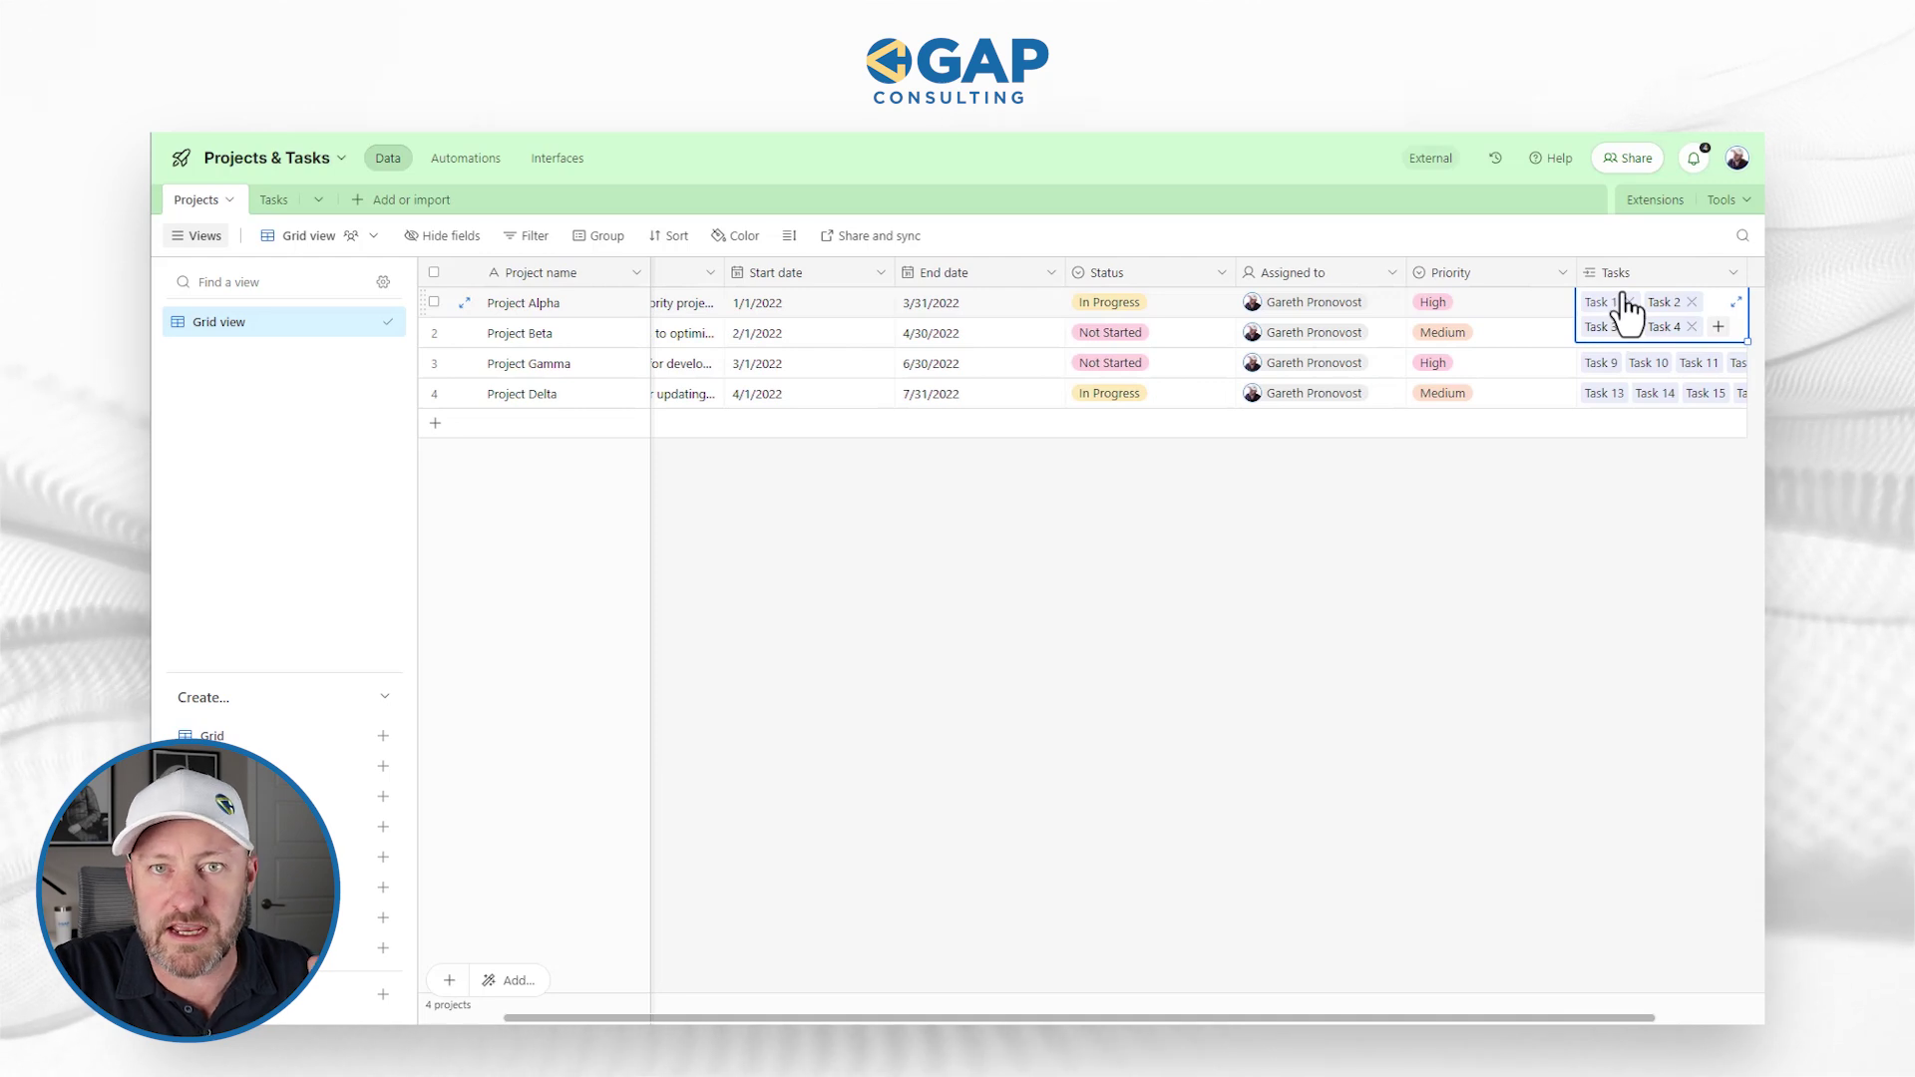
Open the Tasks table and review Task 1's fields from the task name through to Duration.
click(277, 200)
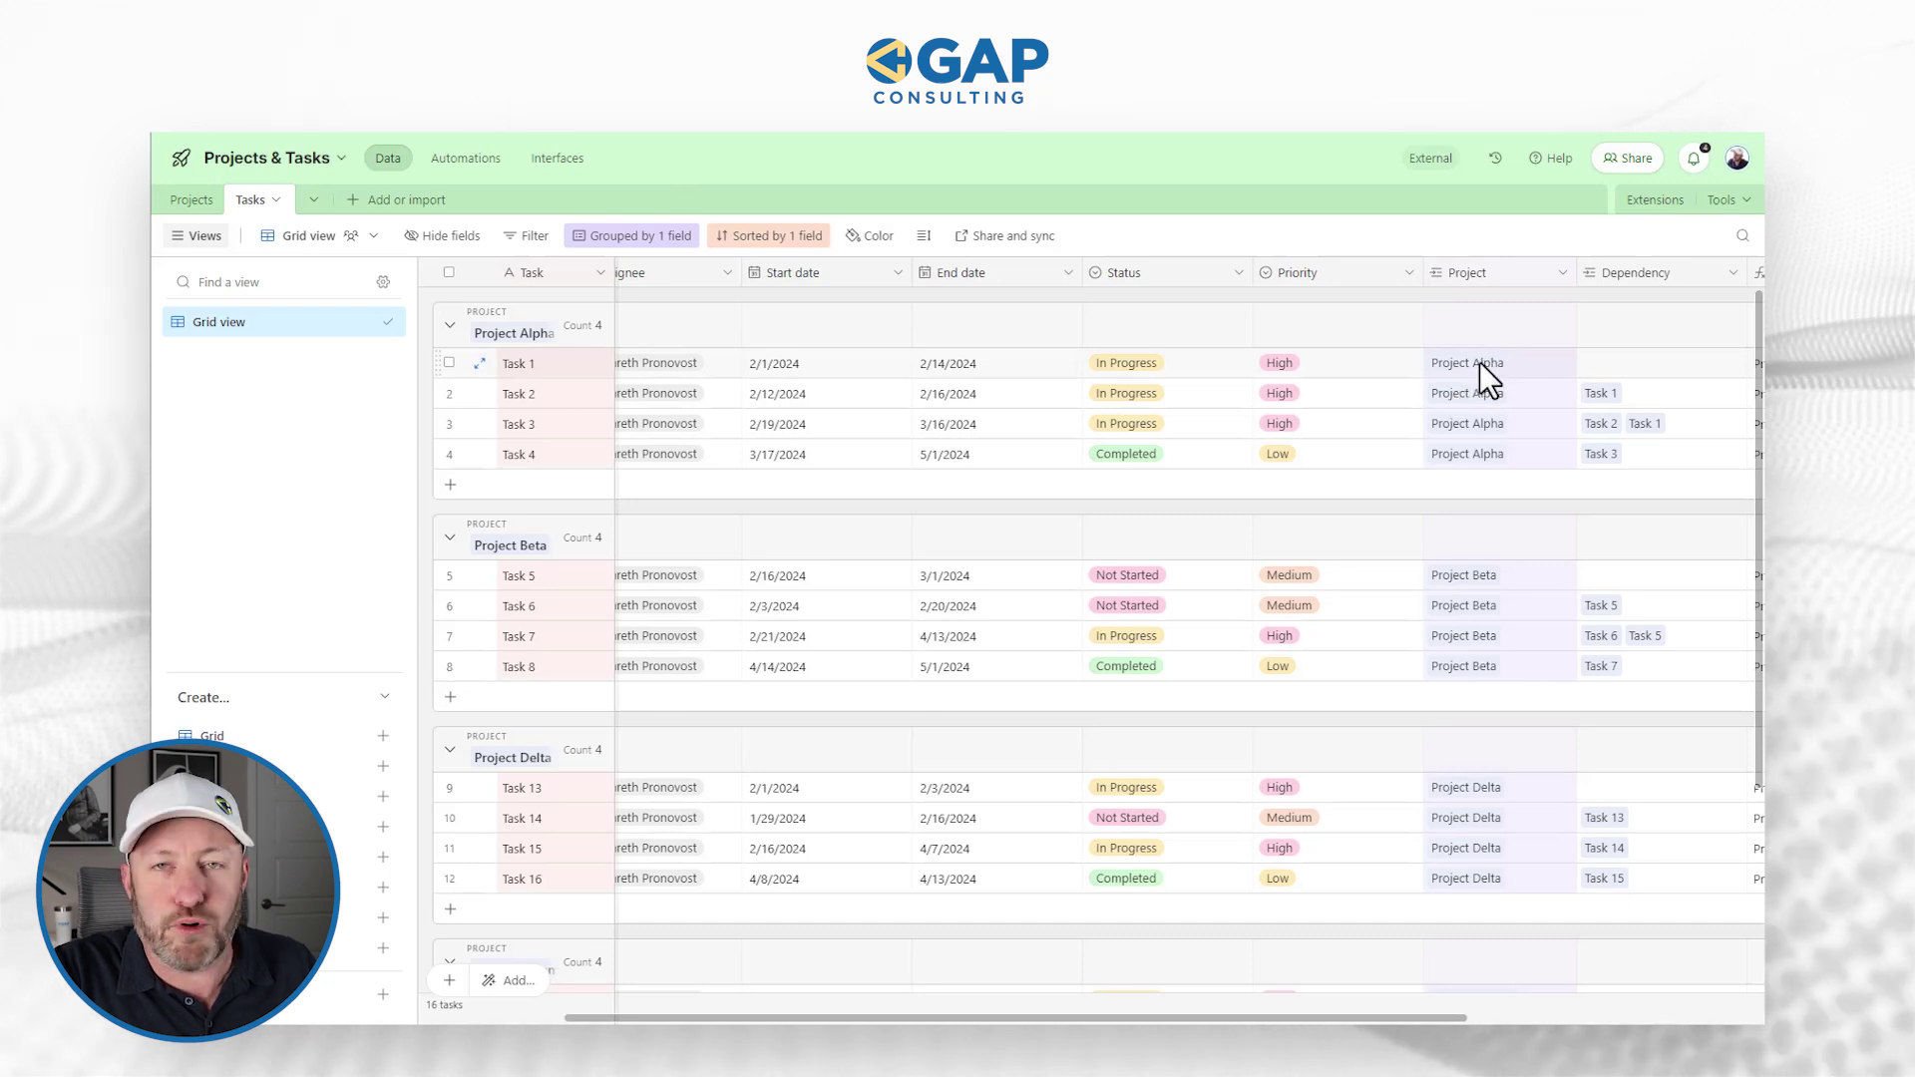
click(546, 364)
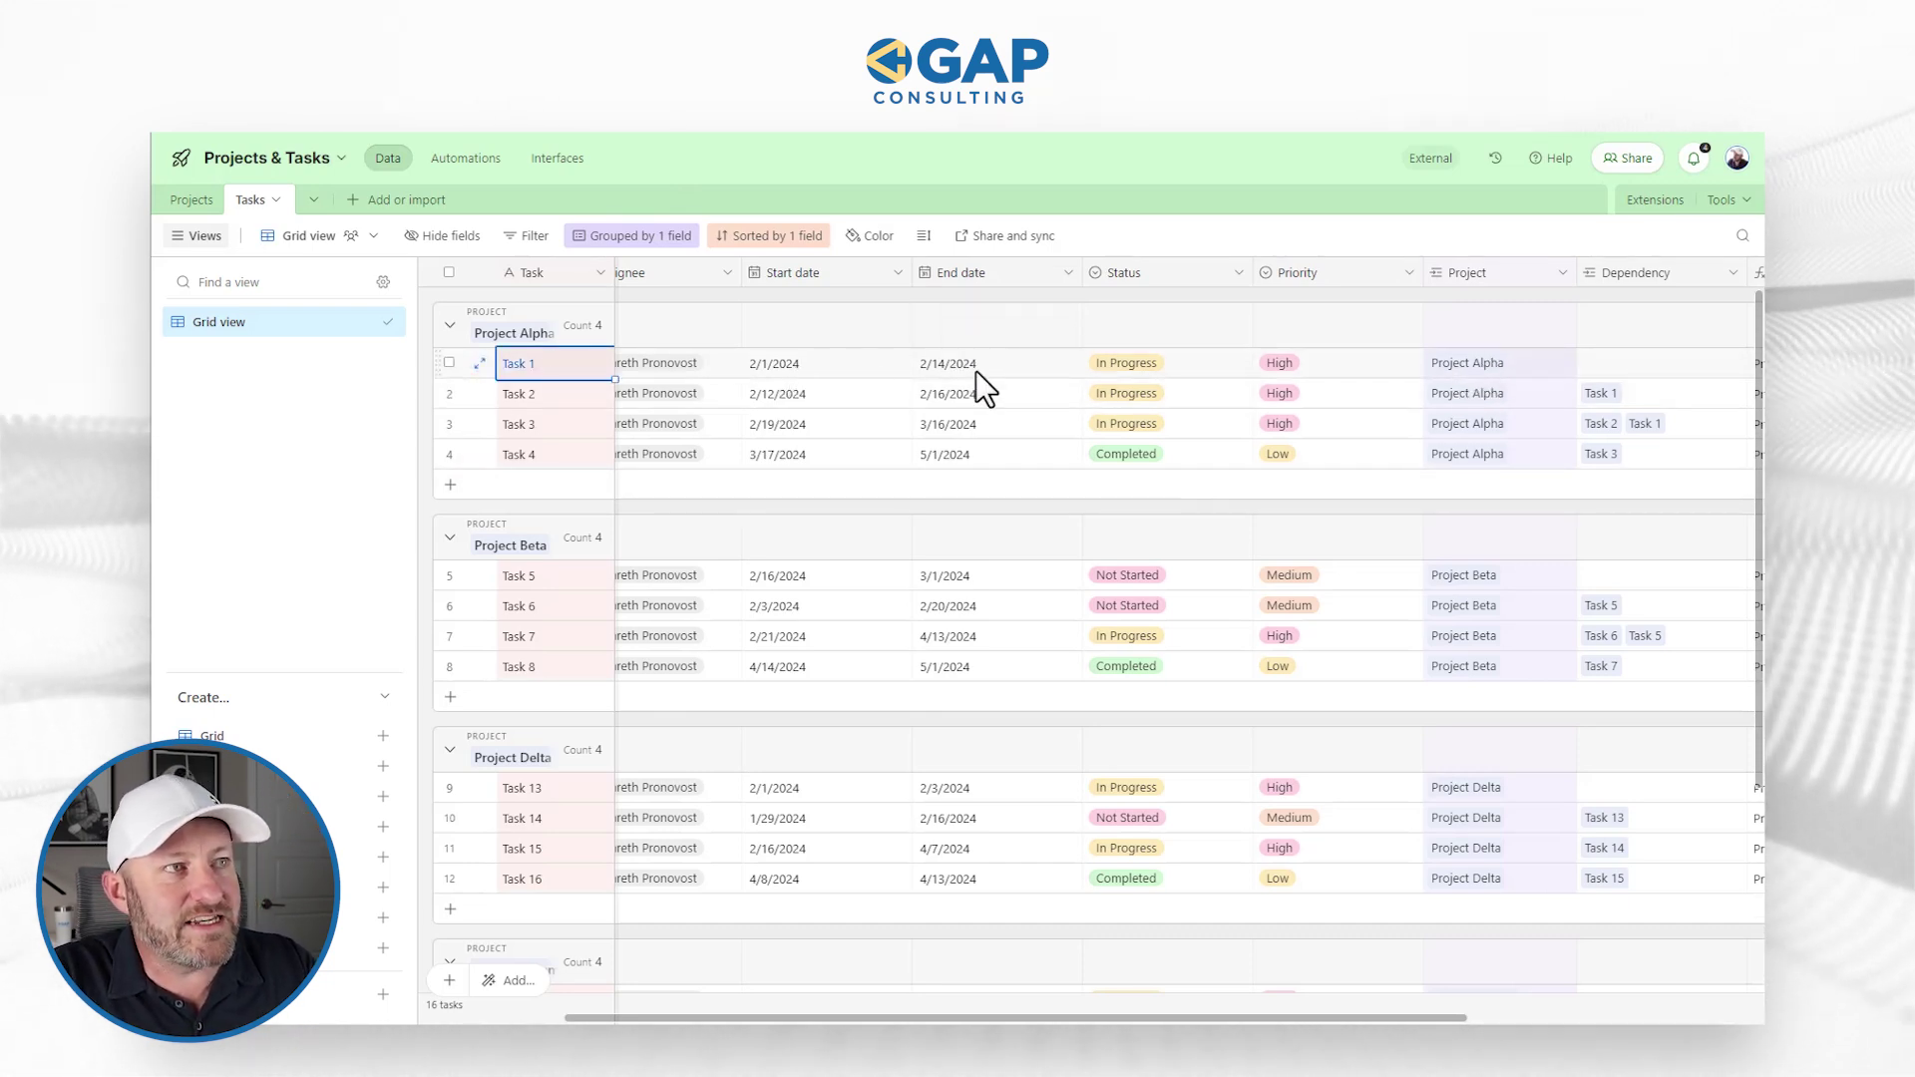
key(Right)
key(Right)
key(Right)
key(Right)
key(Right)
key(Right)
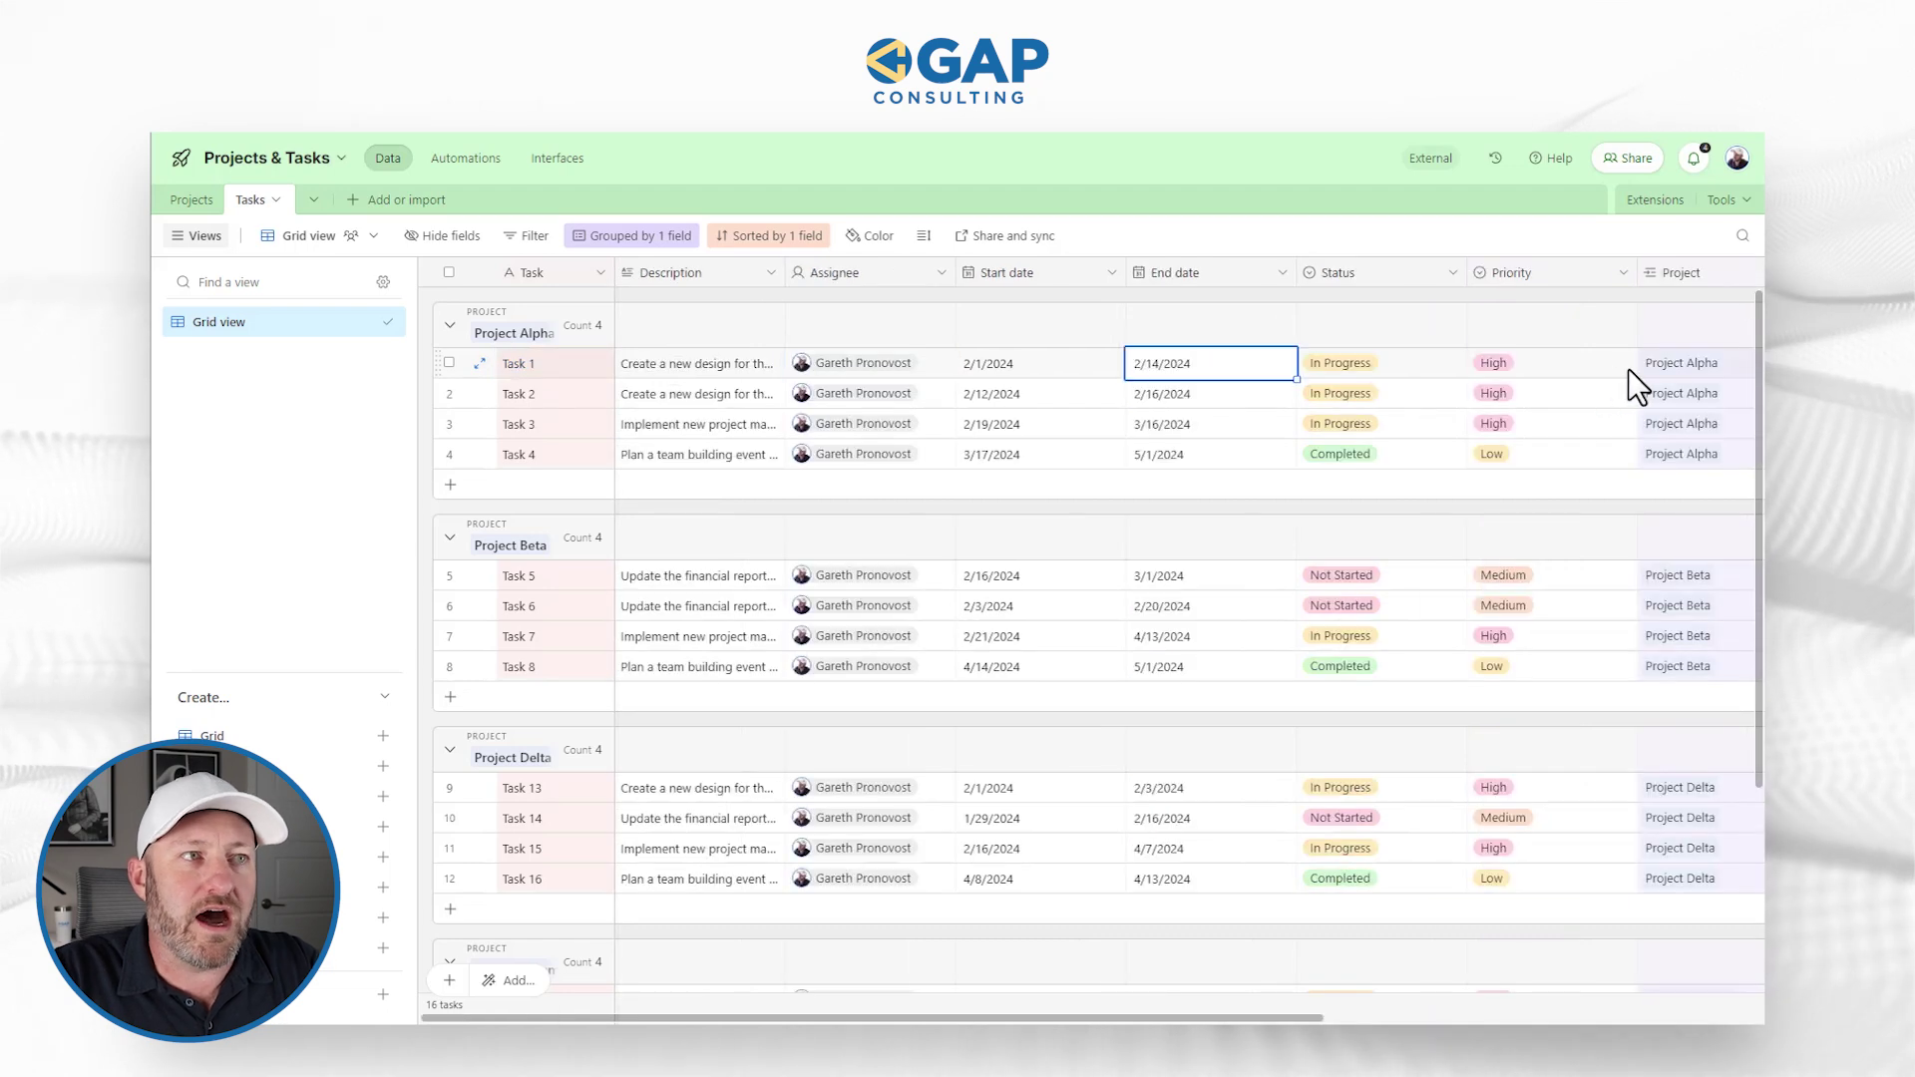
key(Right)
key(Right)
key(Right)
key(Right)
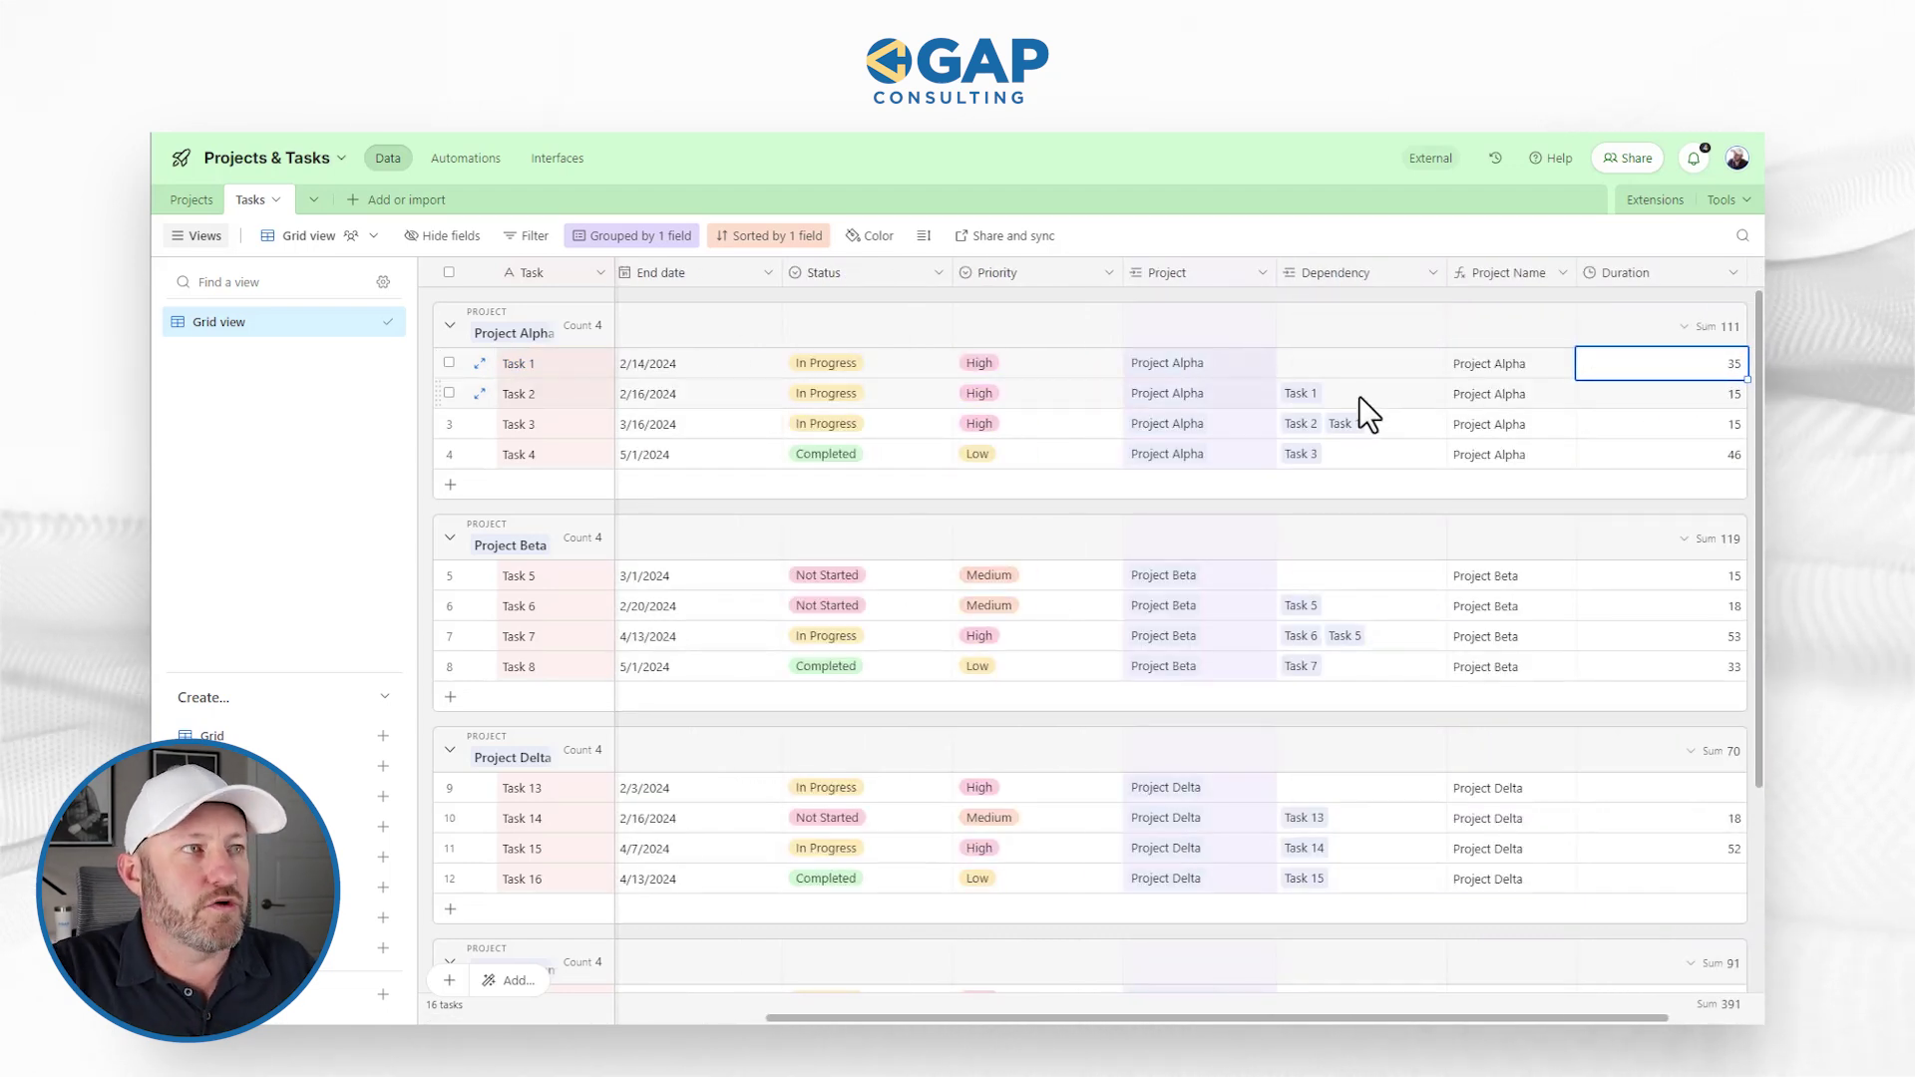
Examine which task Task 2 depends on in the Dependency field.
click(1360, 399)
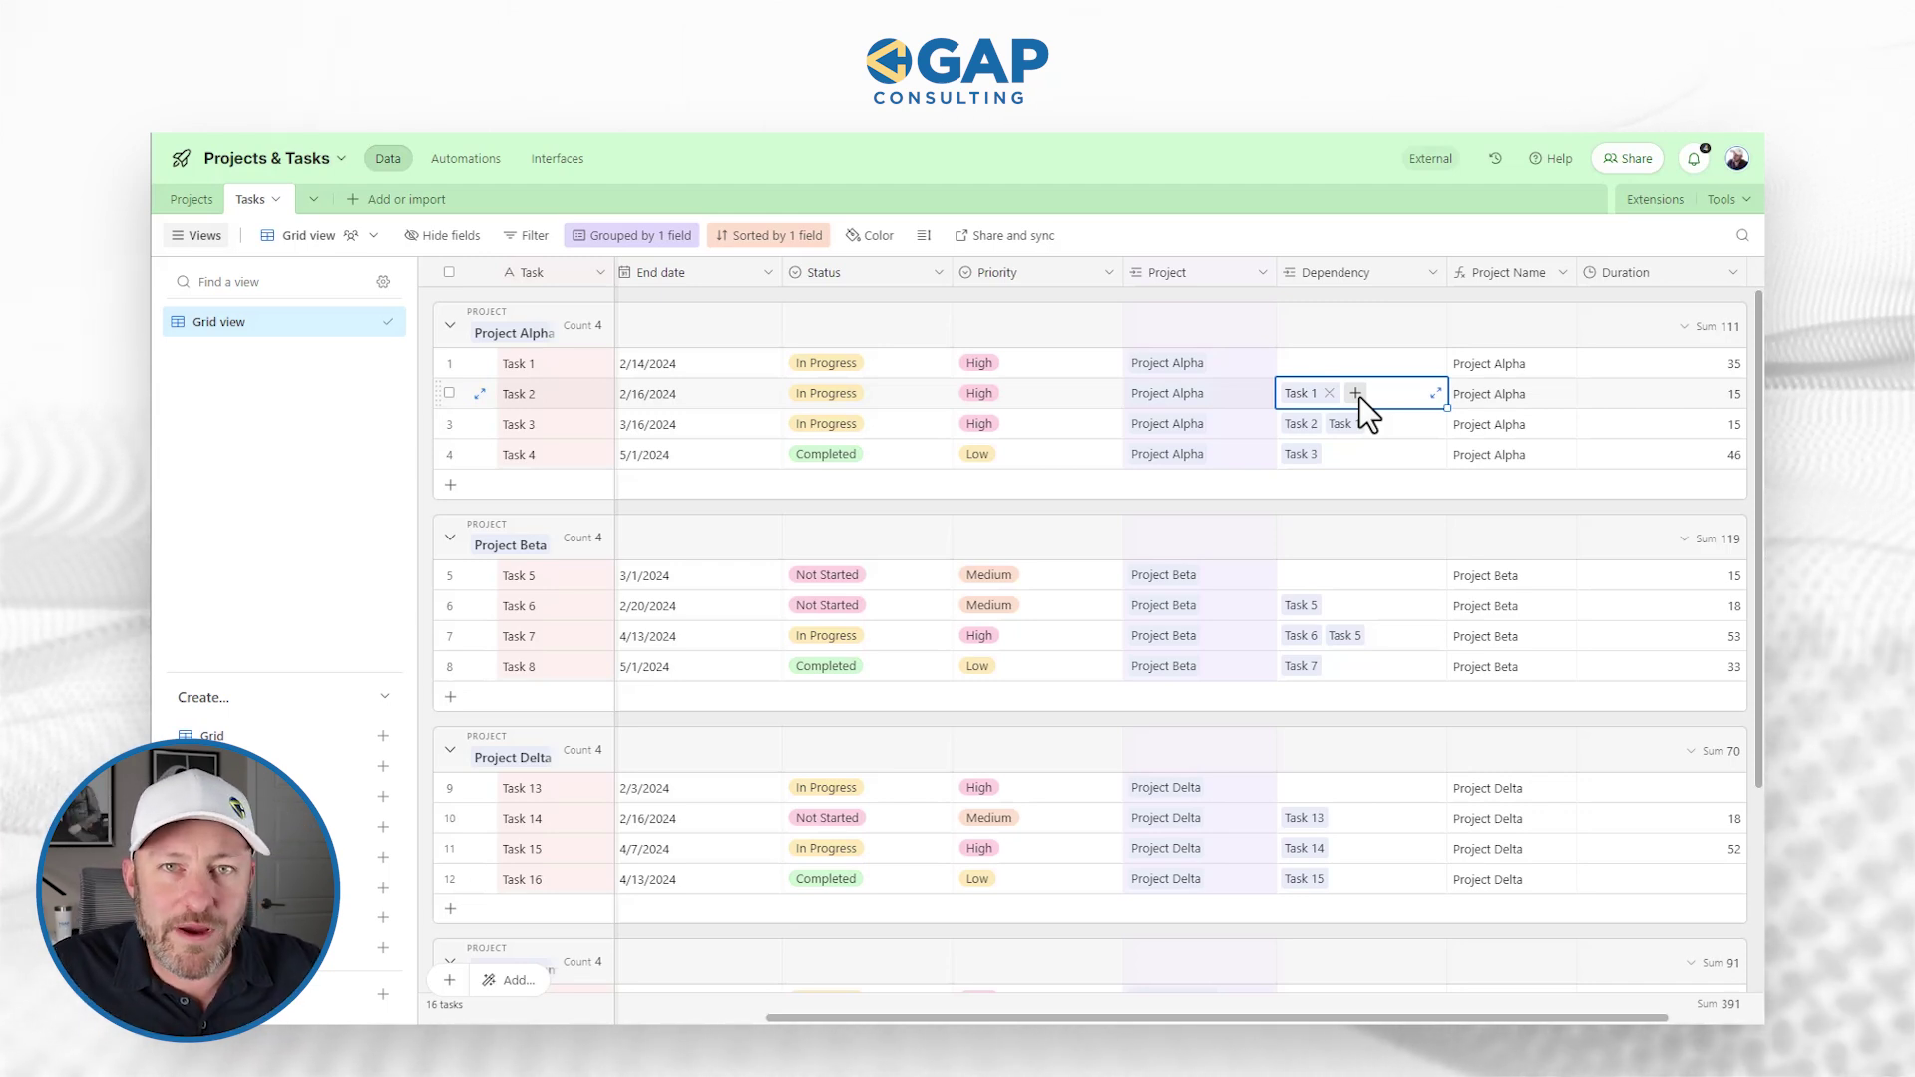
click(564, 399)
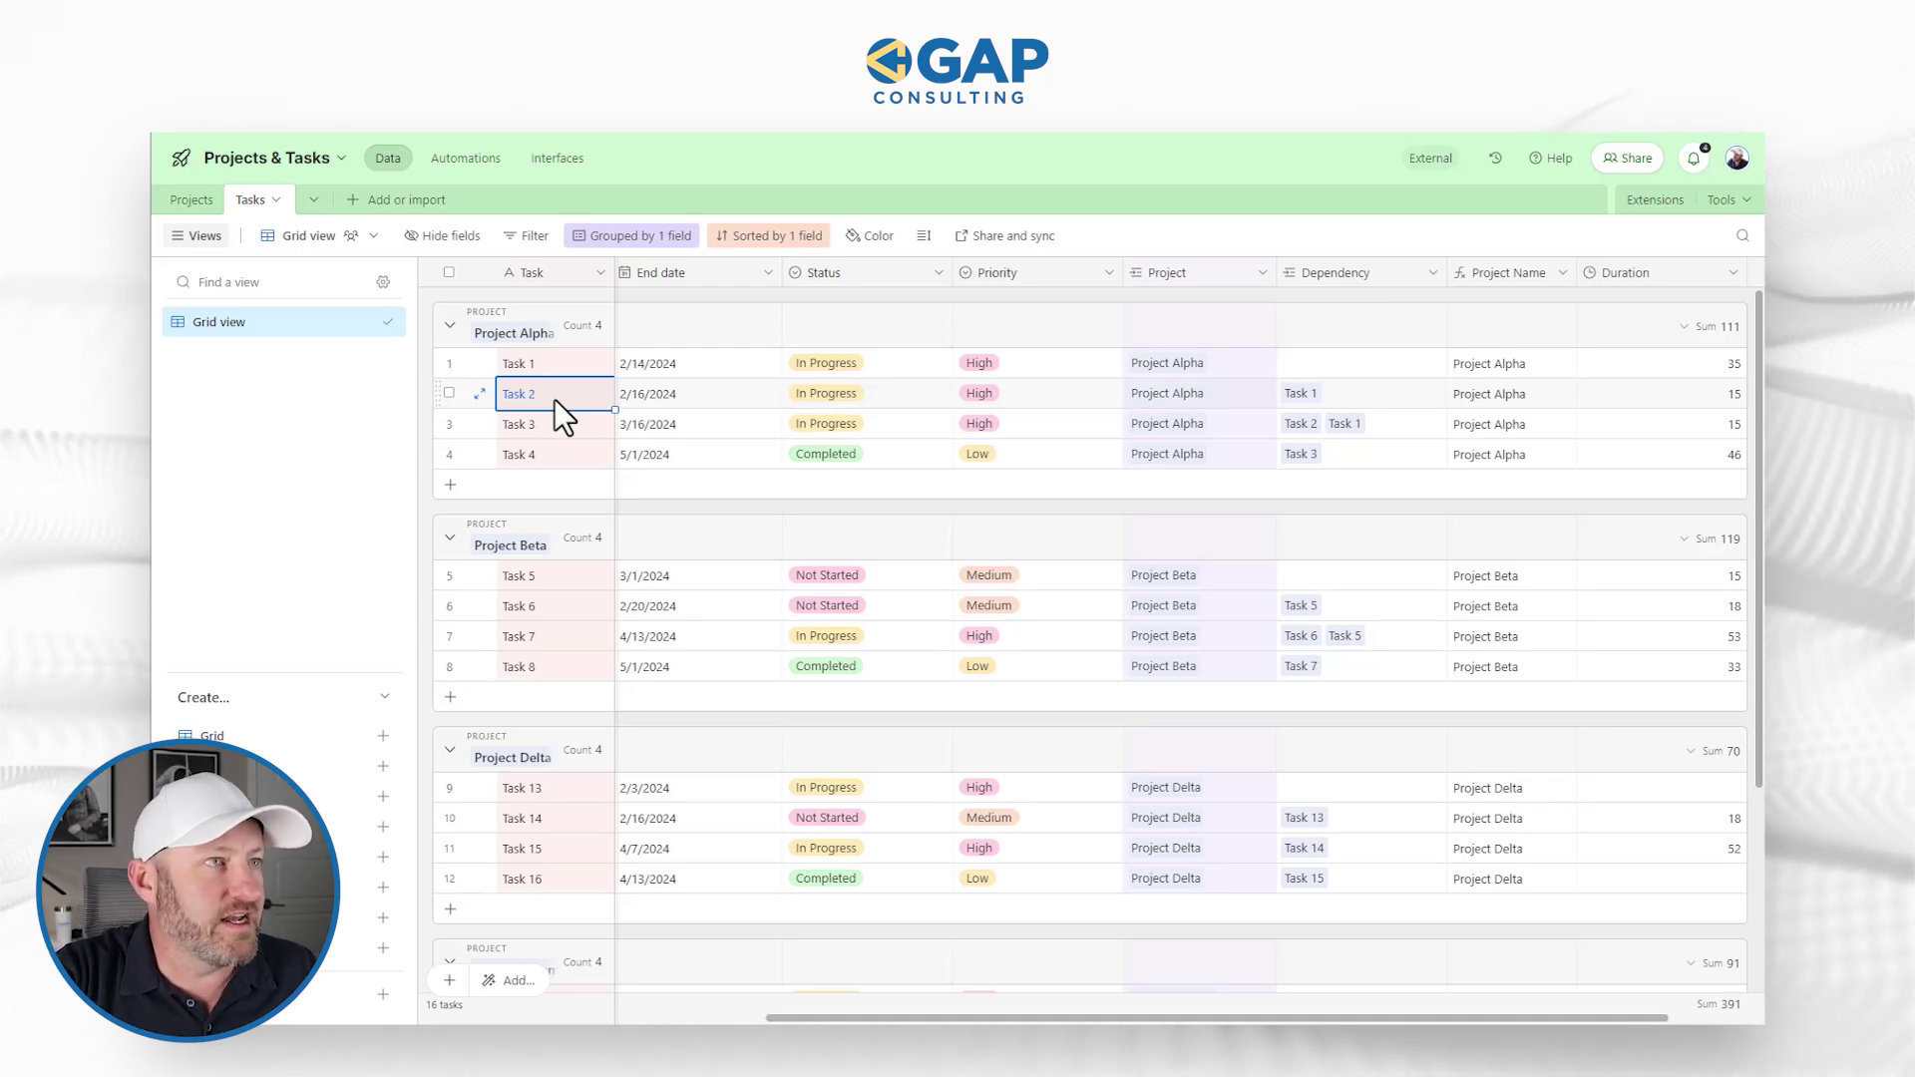
click(1345, 389)
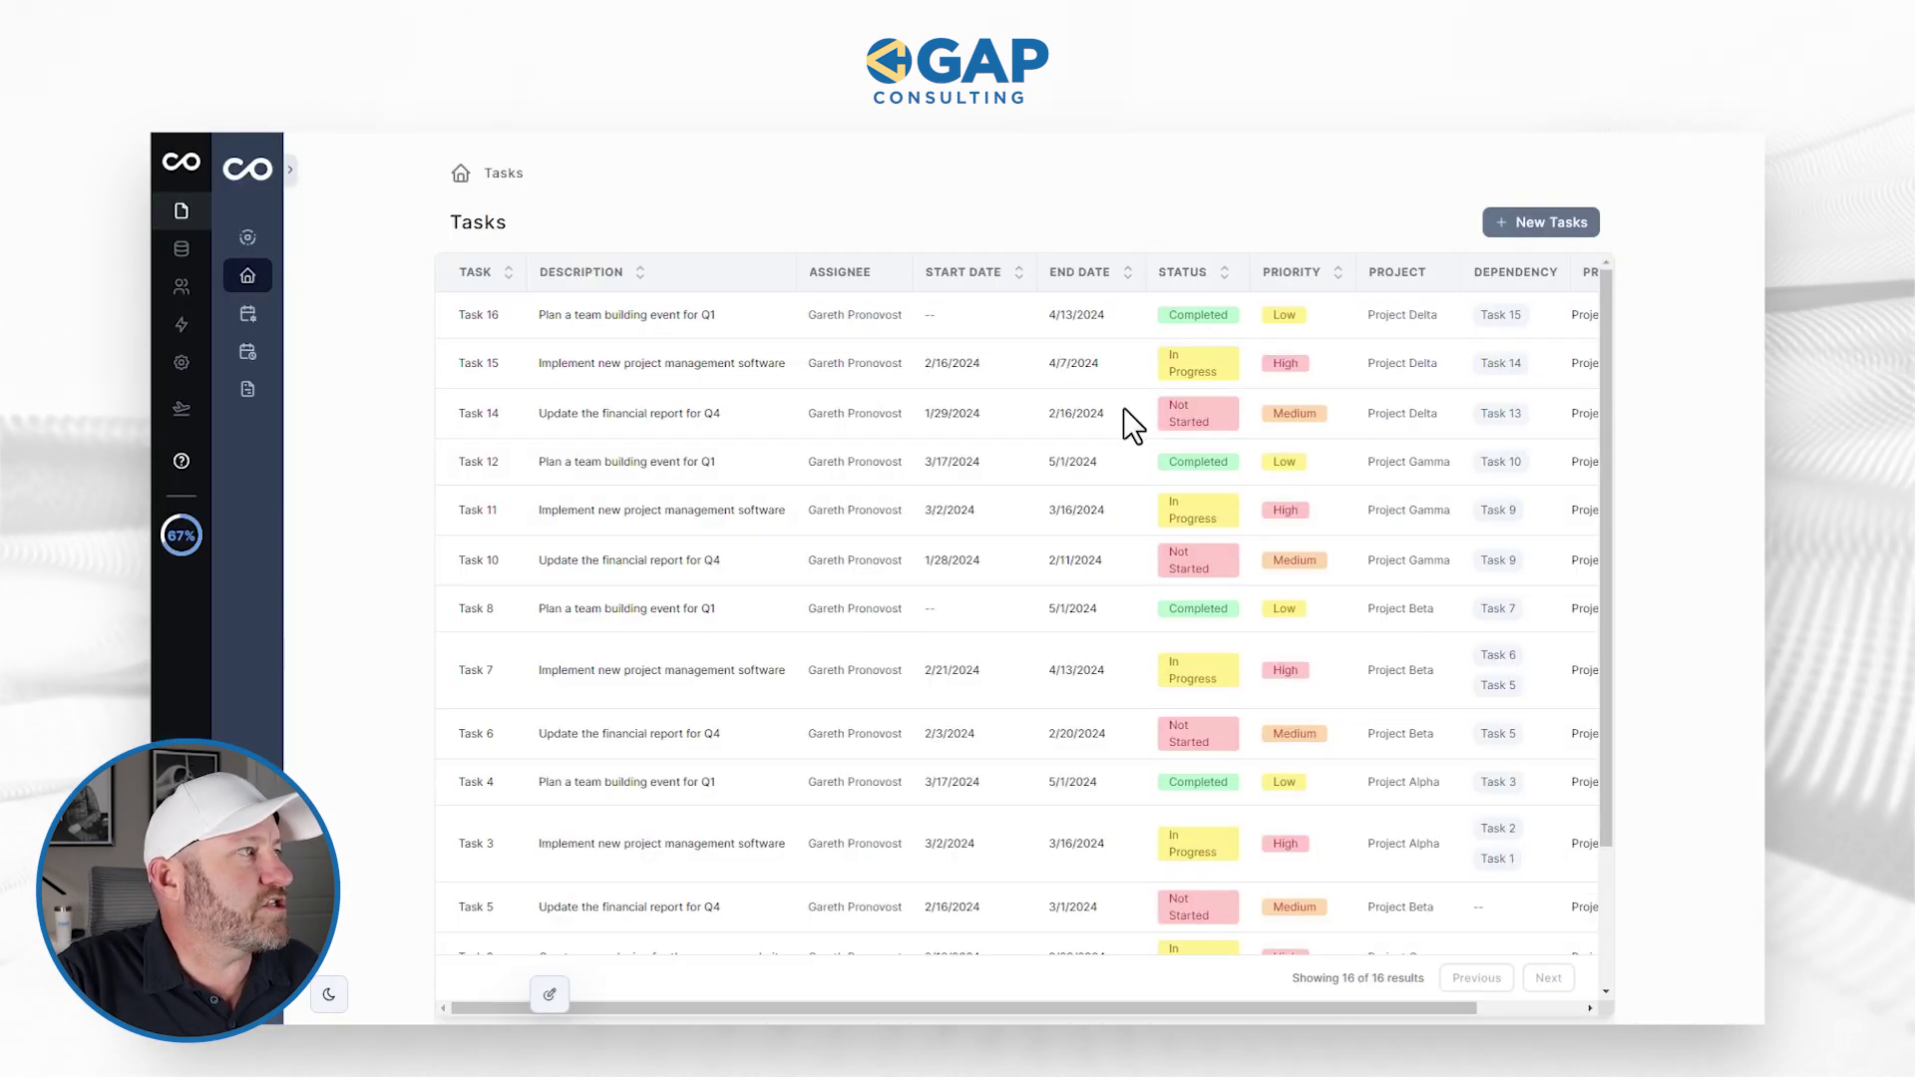
Switch to the Noloco app, view the Tasks list and examine Task 15's record from the Task Calendar.
click(249, 279)
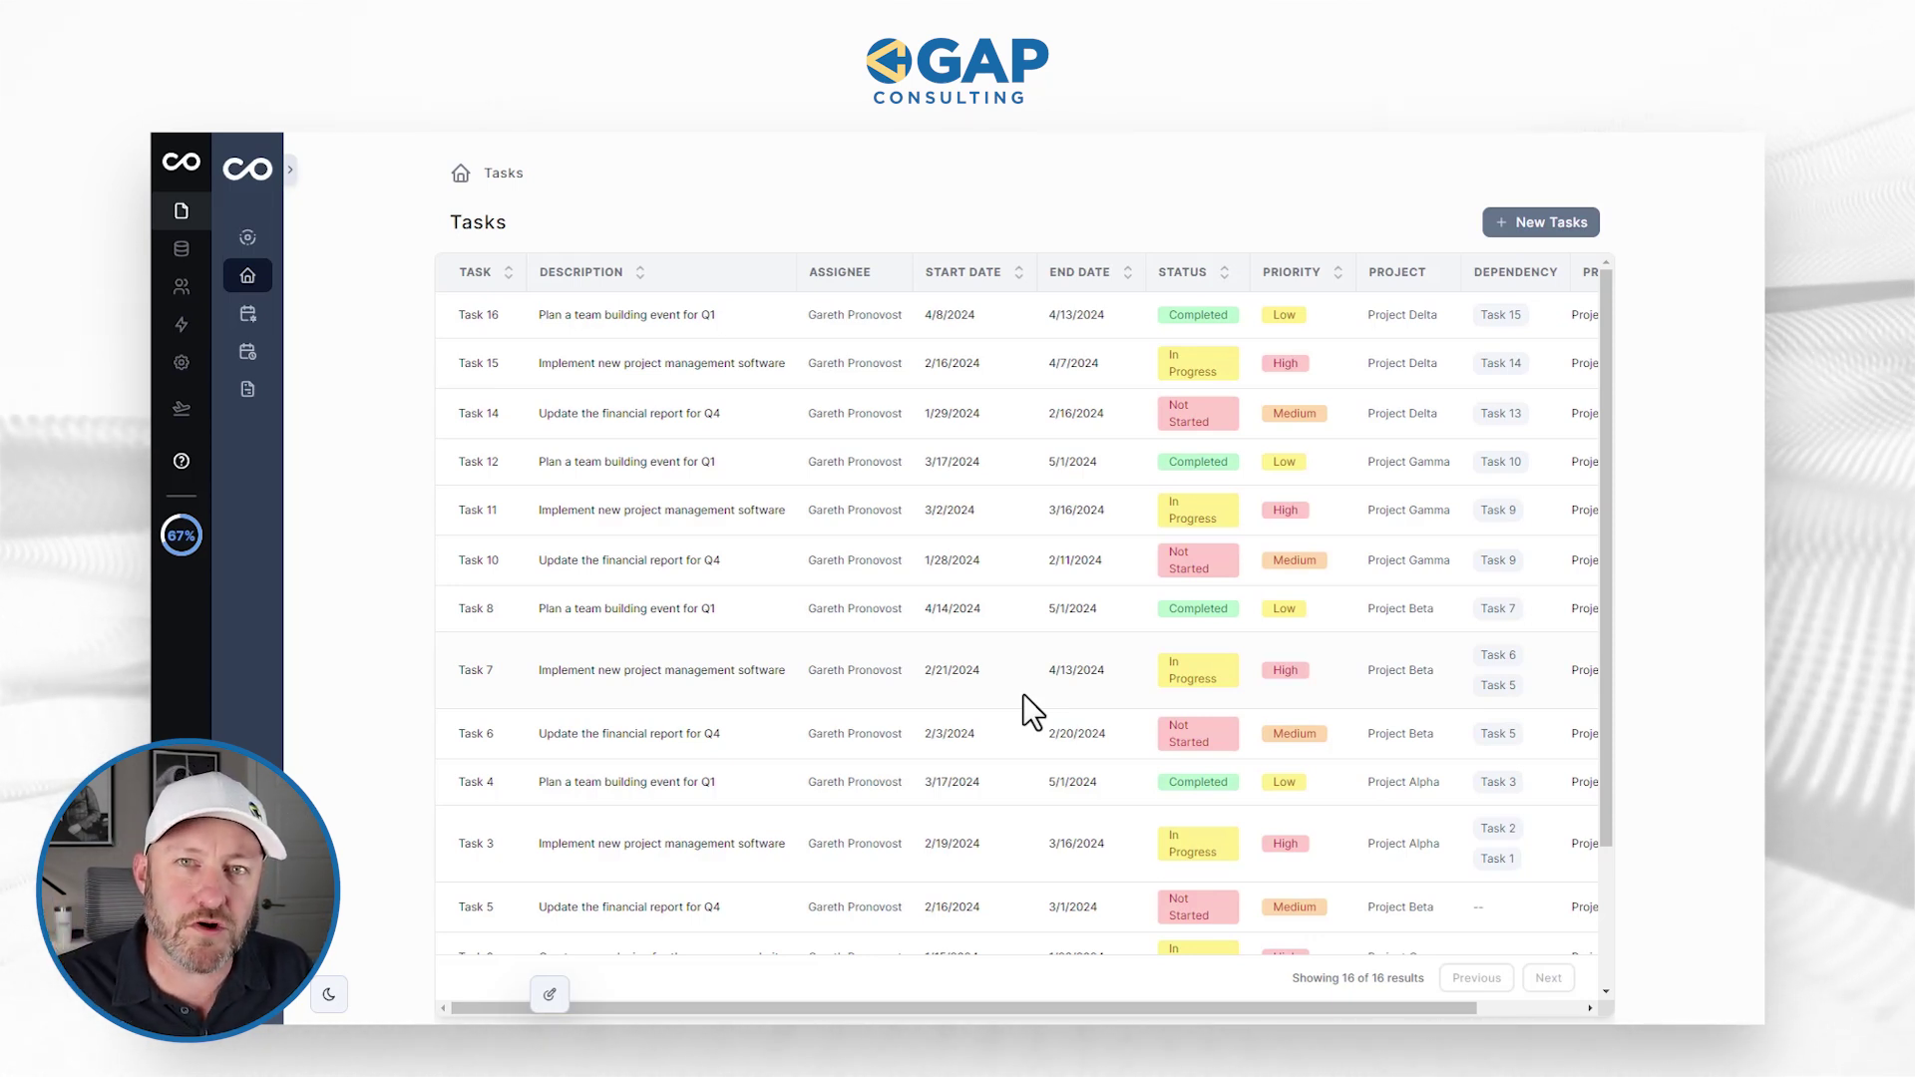
click(250, 316)
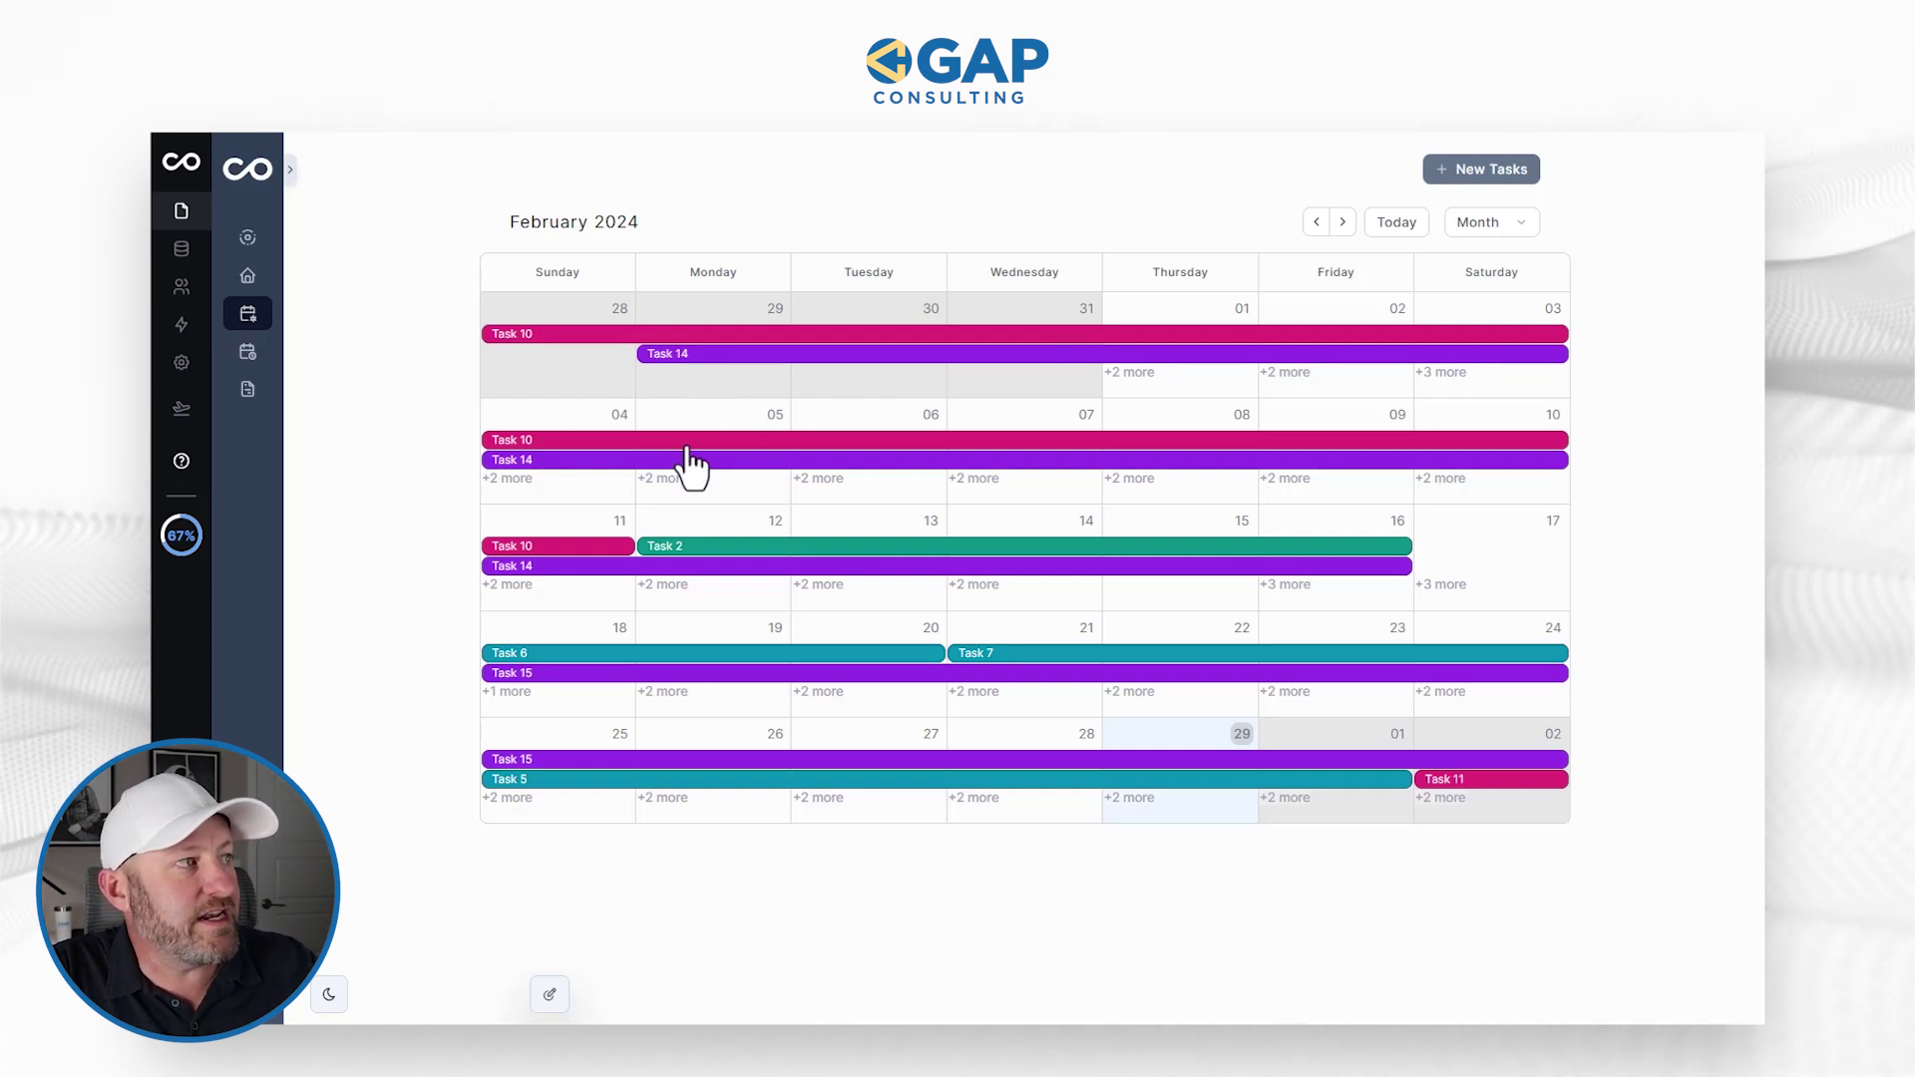
click(645, 674)
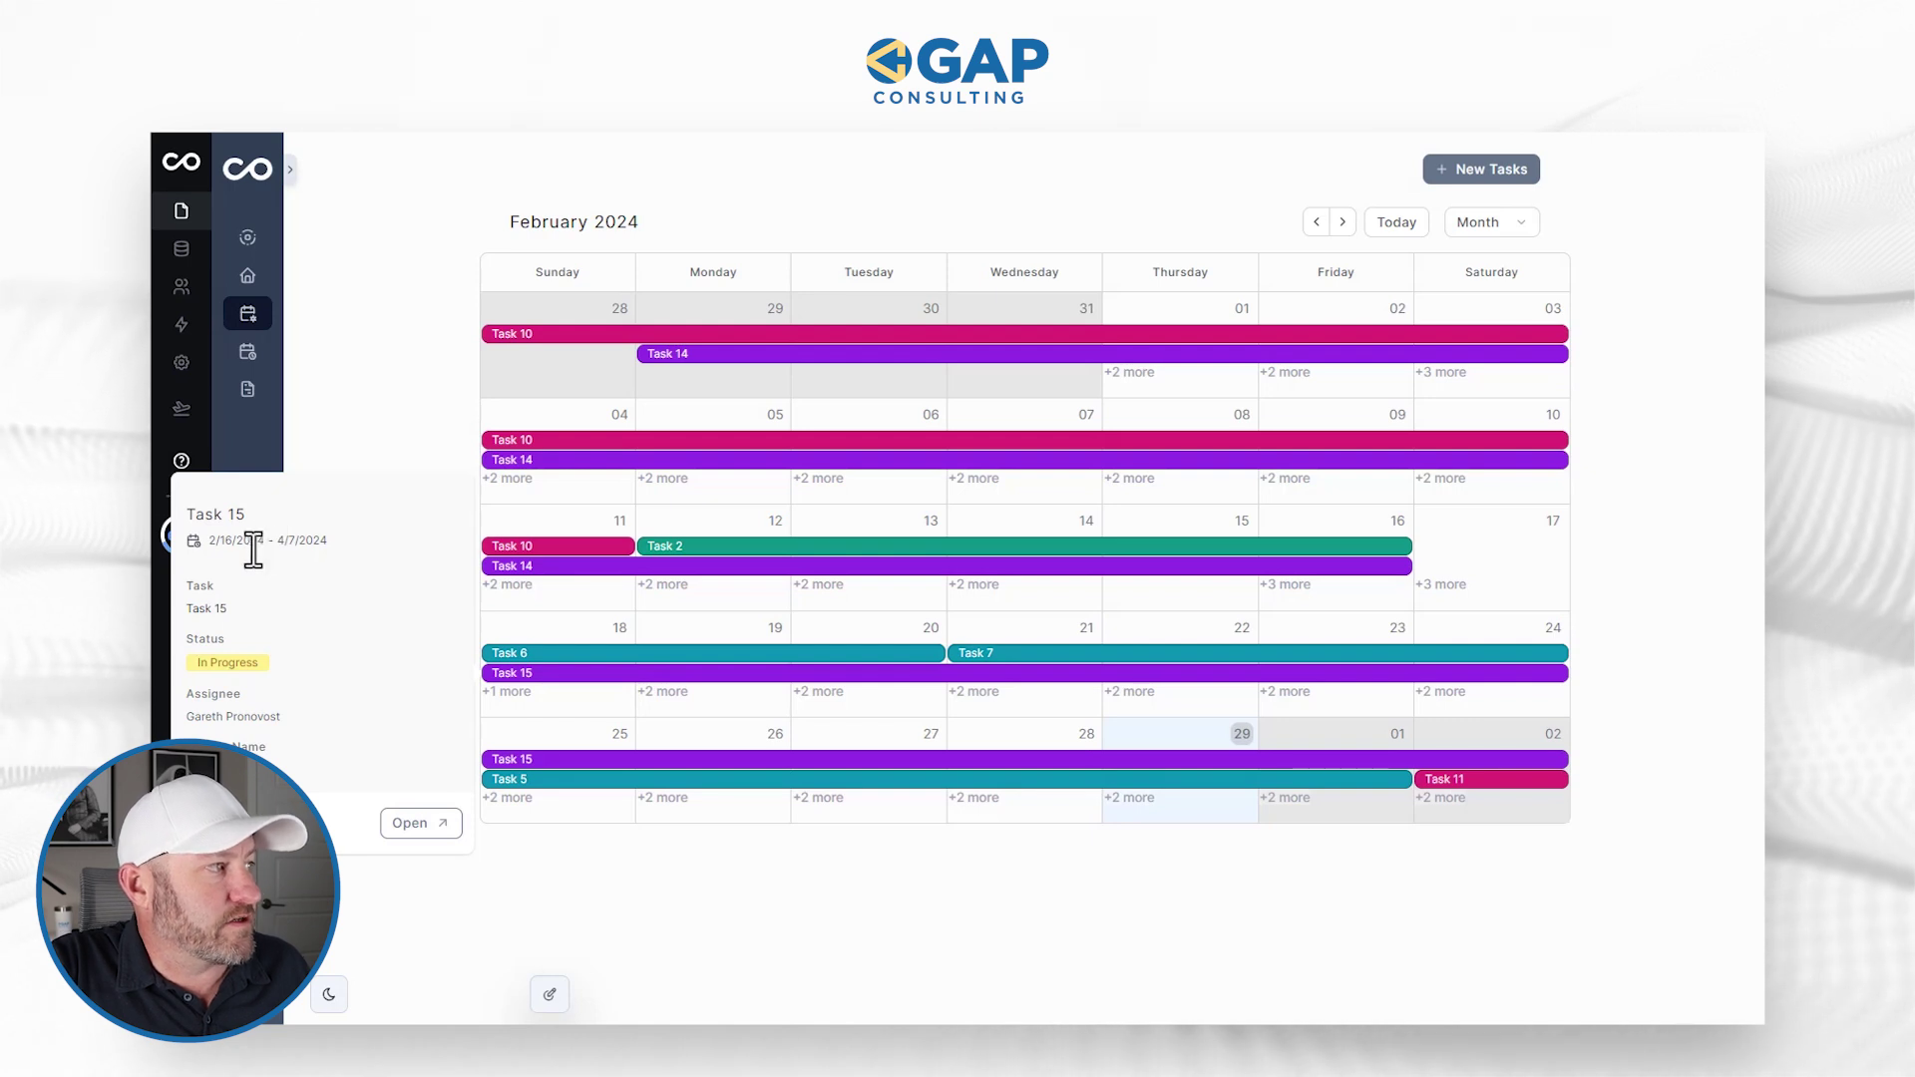
click(404, 824)
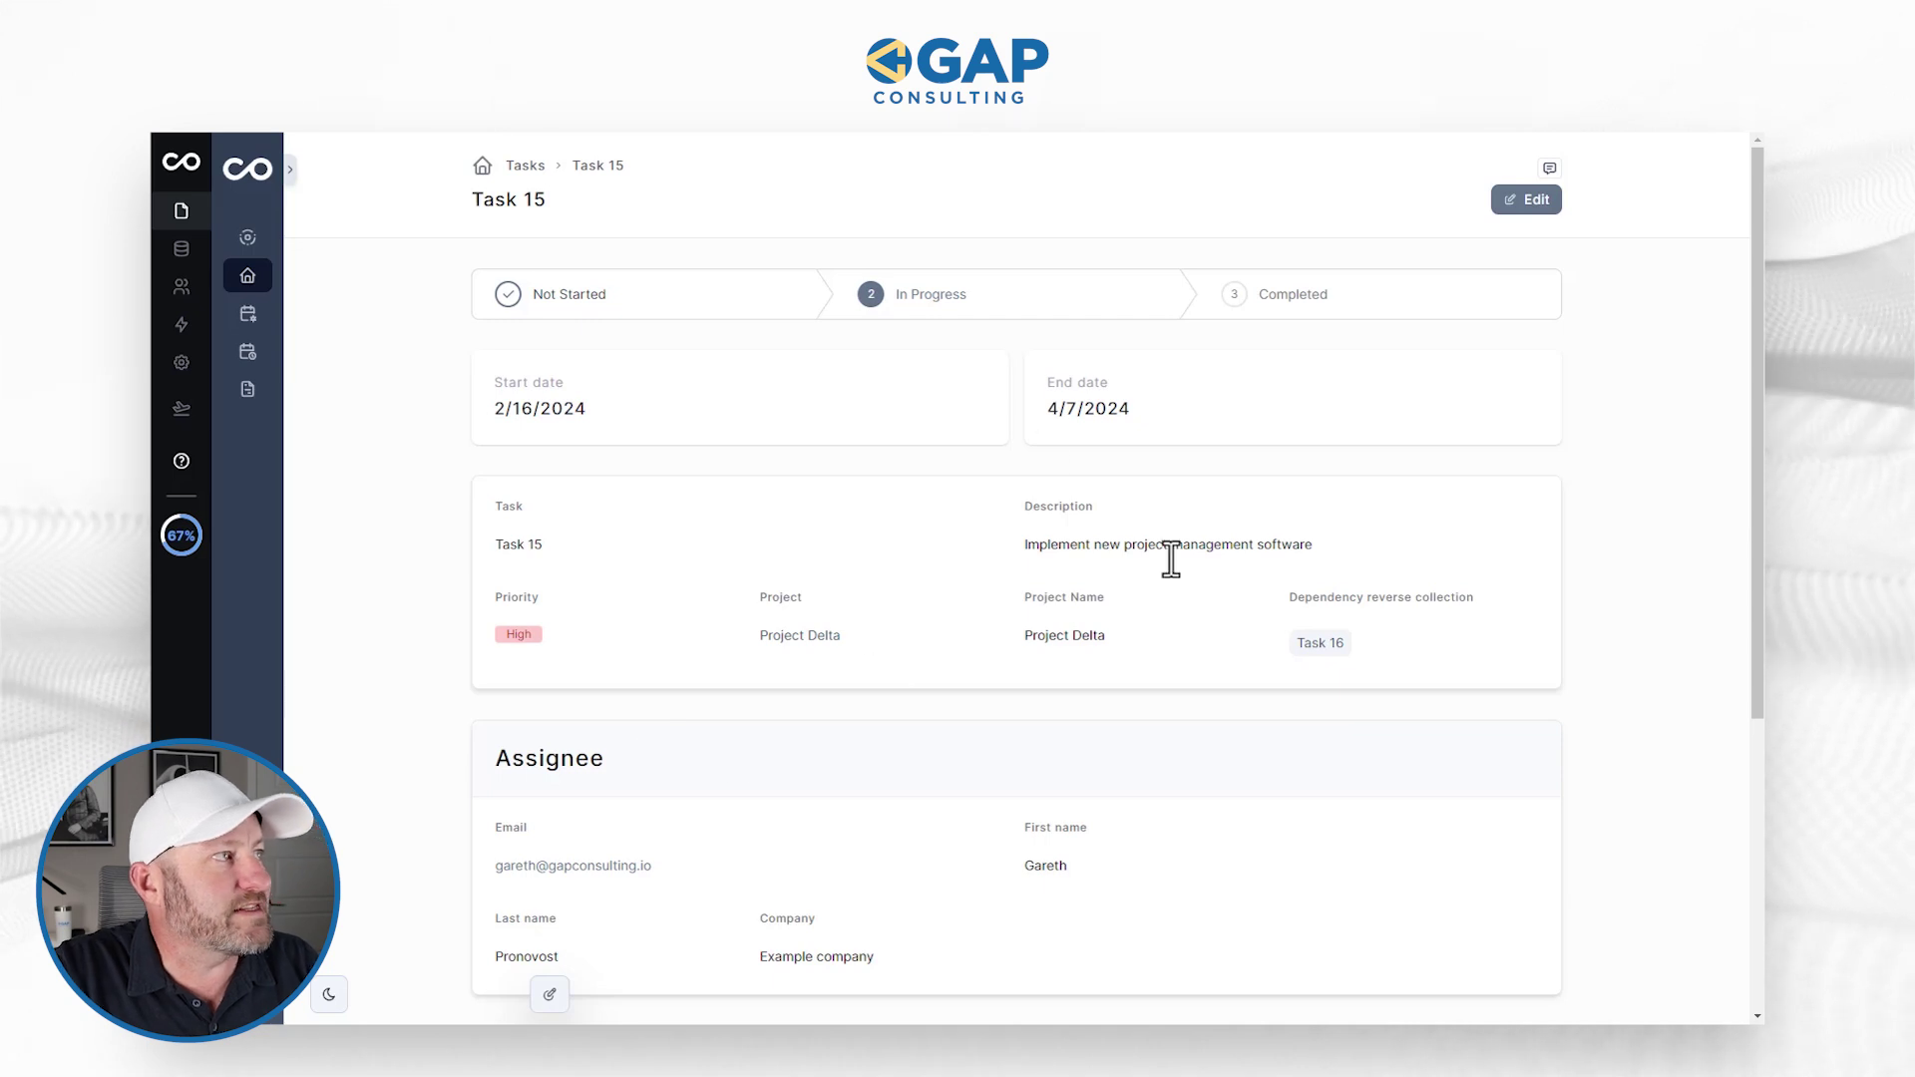
click(246, 317)
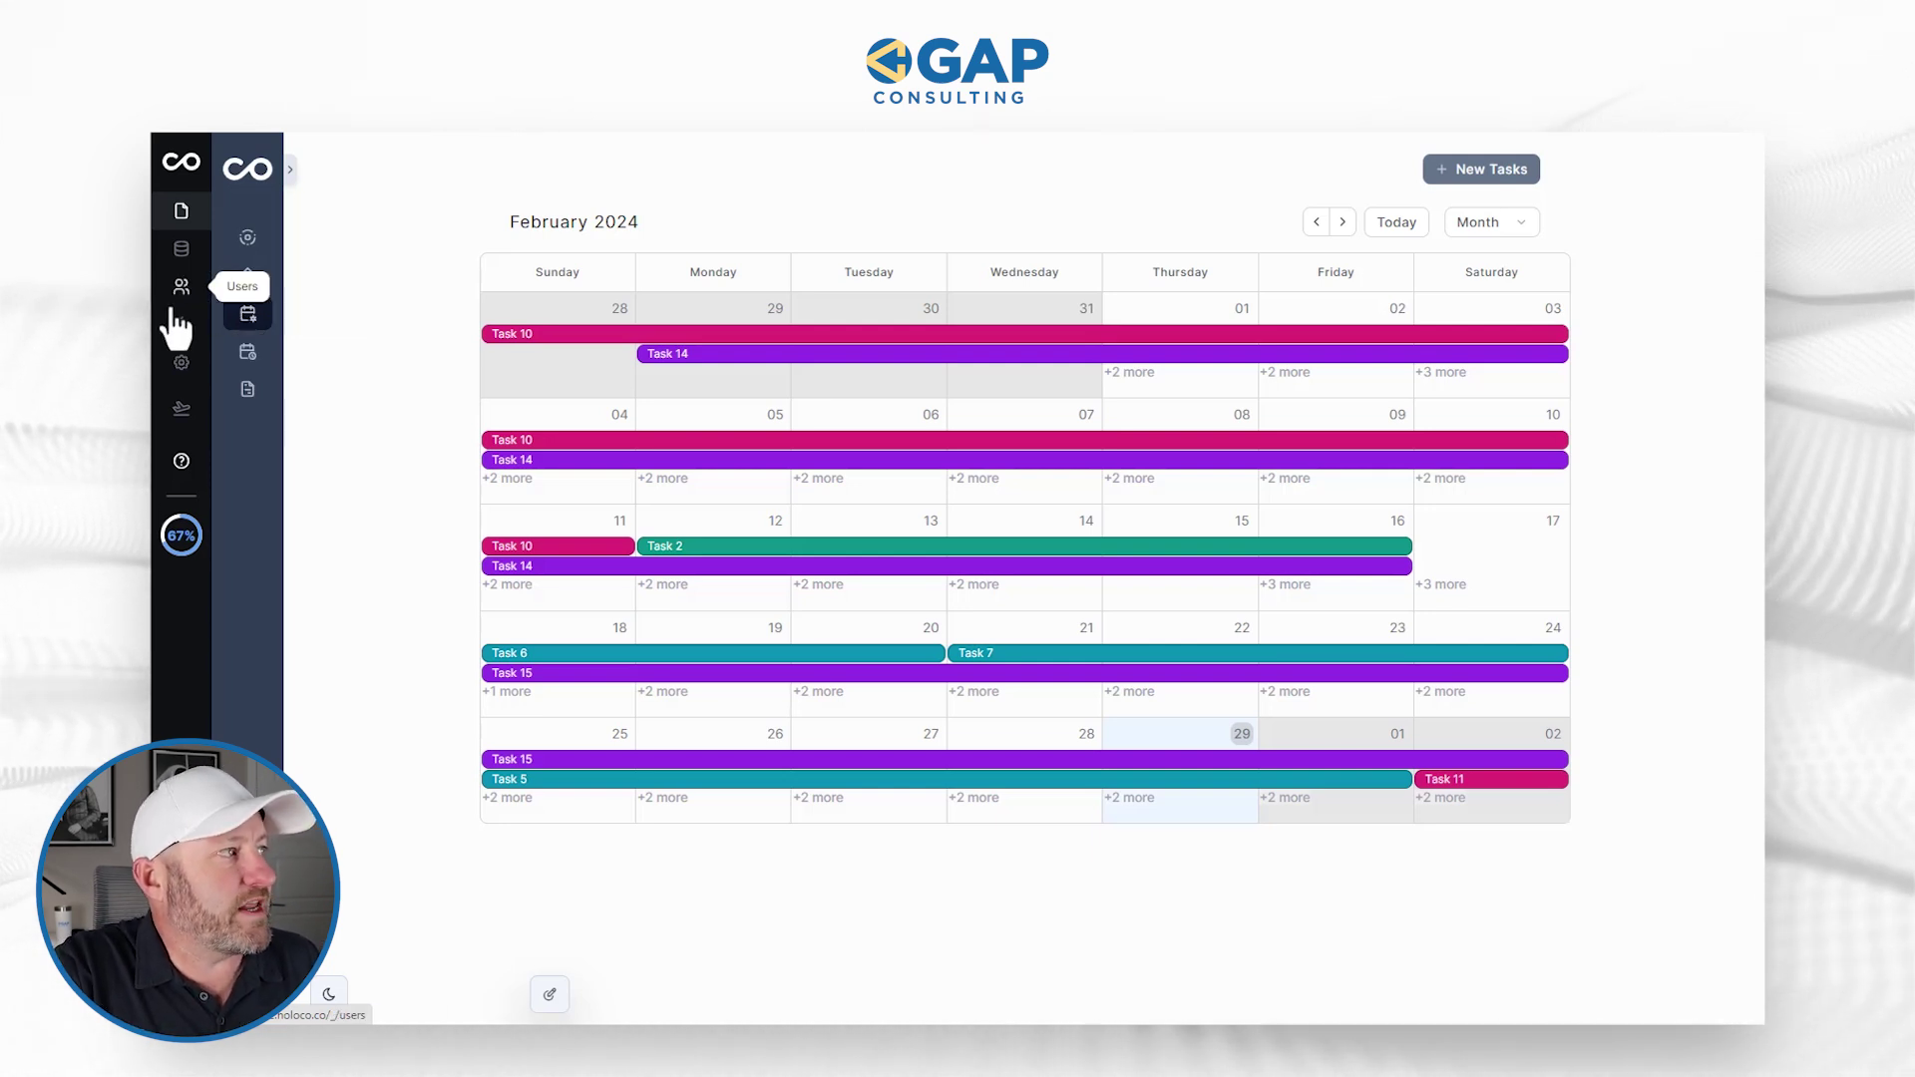
Open the Task Timeline page and view the details of Task 1 under Project Alpha.
click(246, 355)
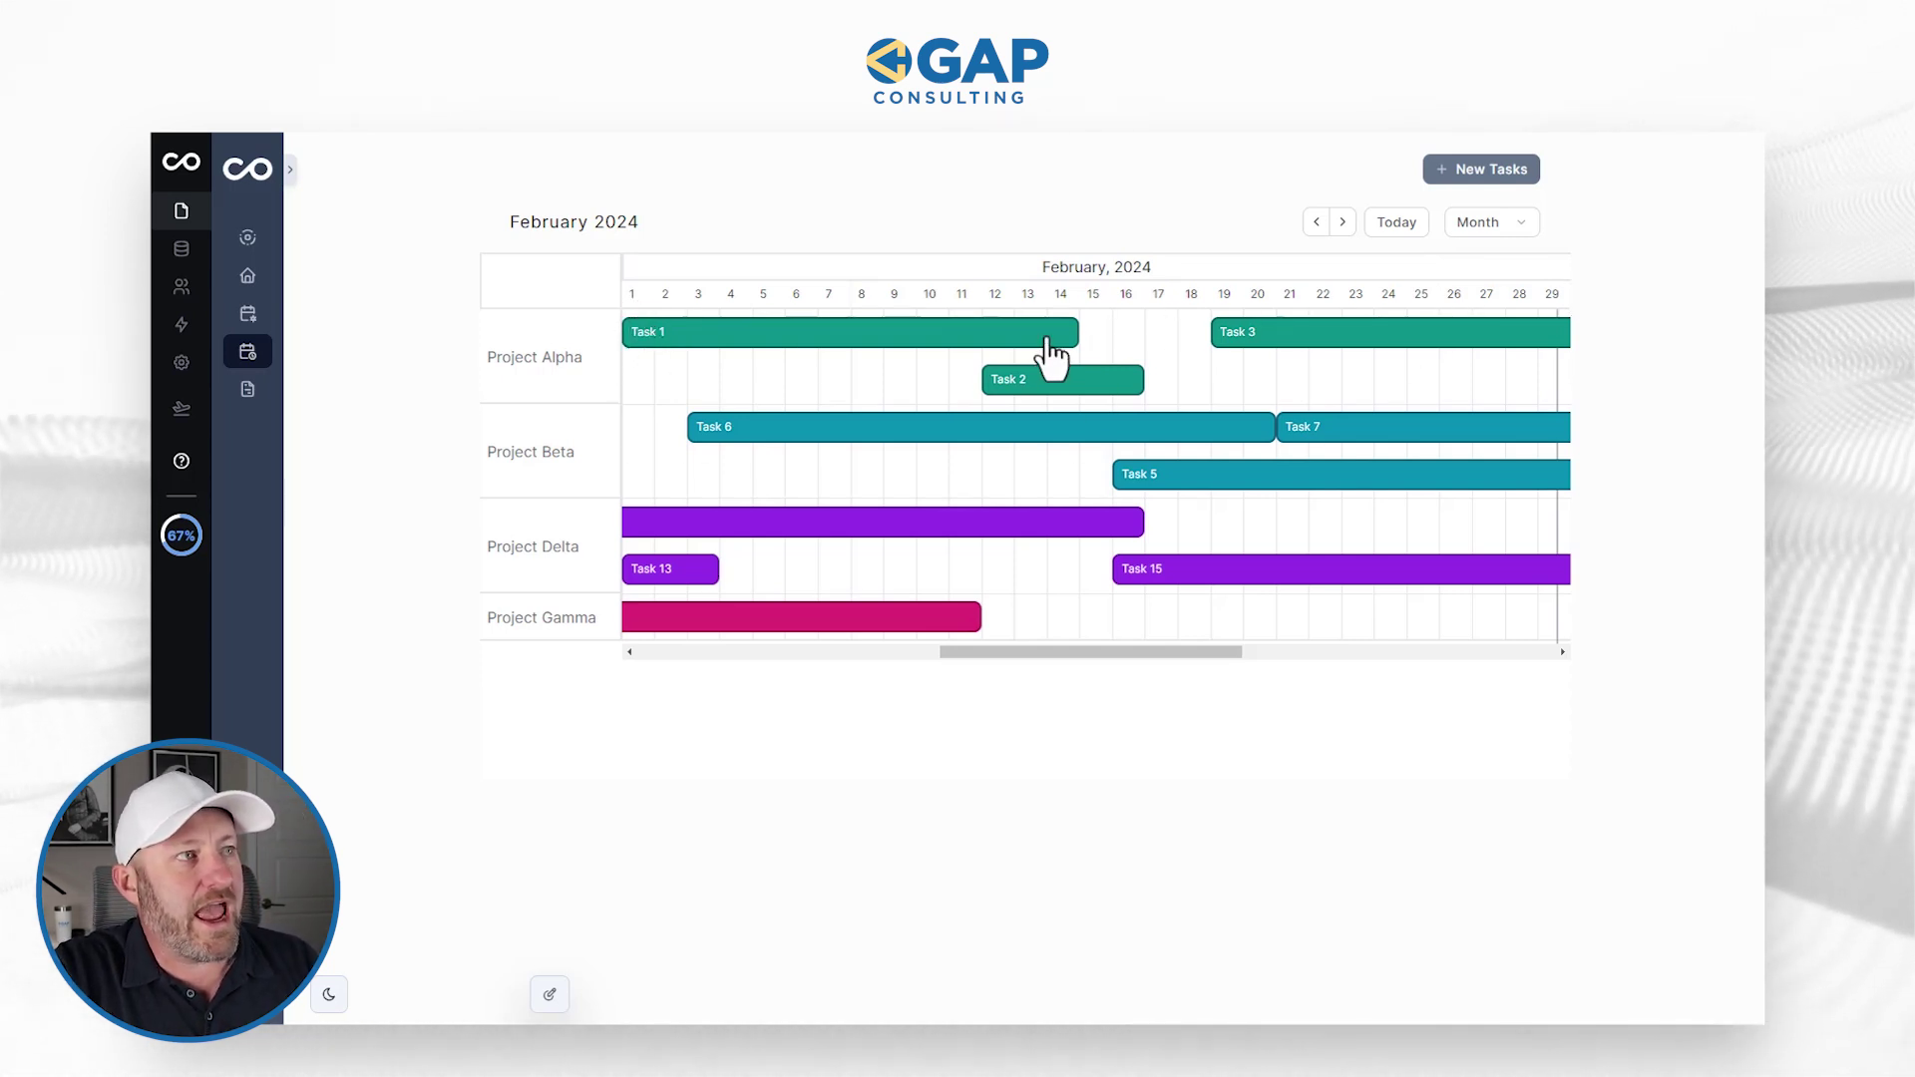
drag(1071, 332, 1076, 337)
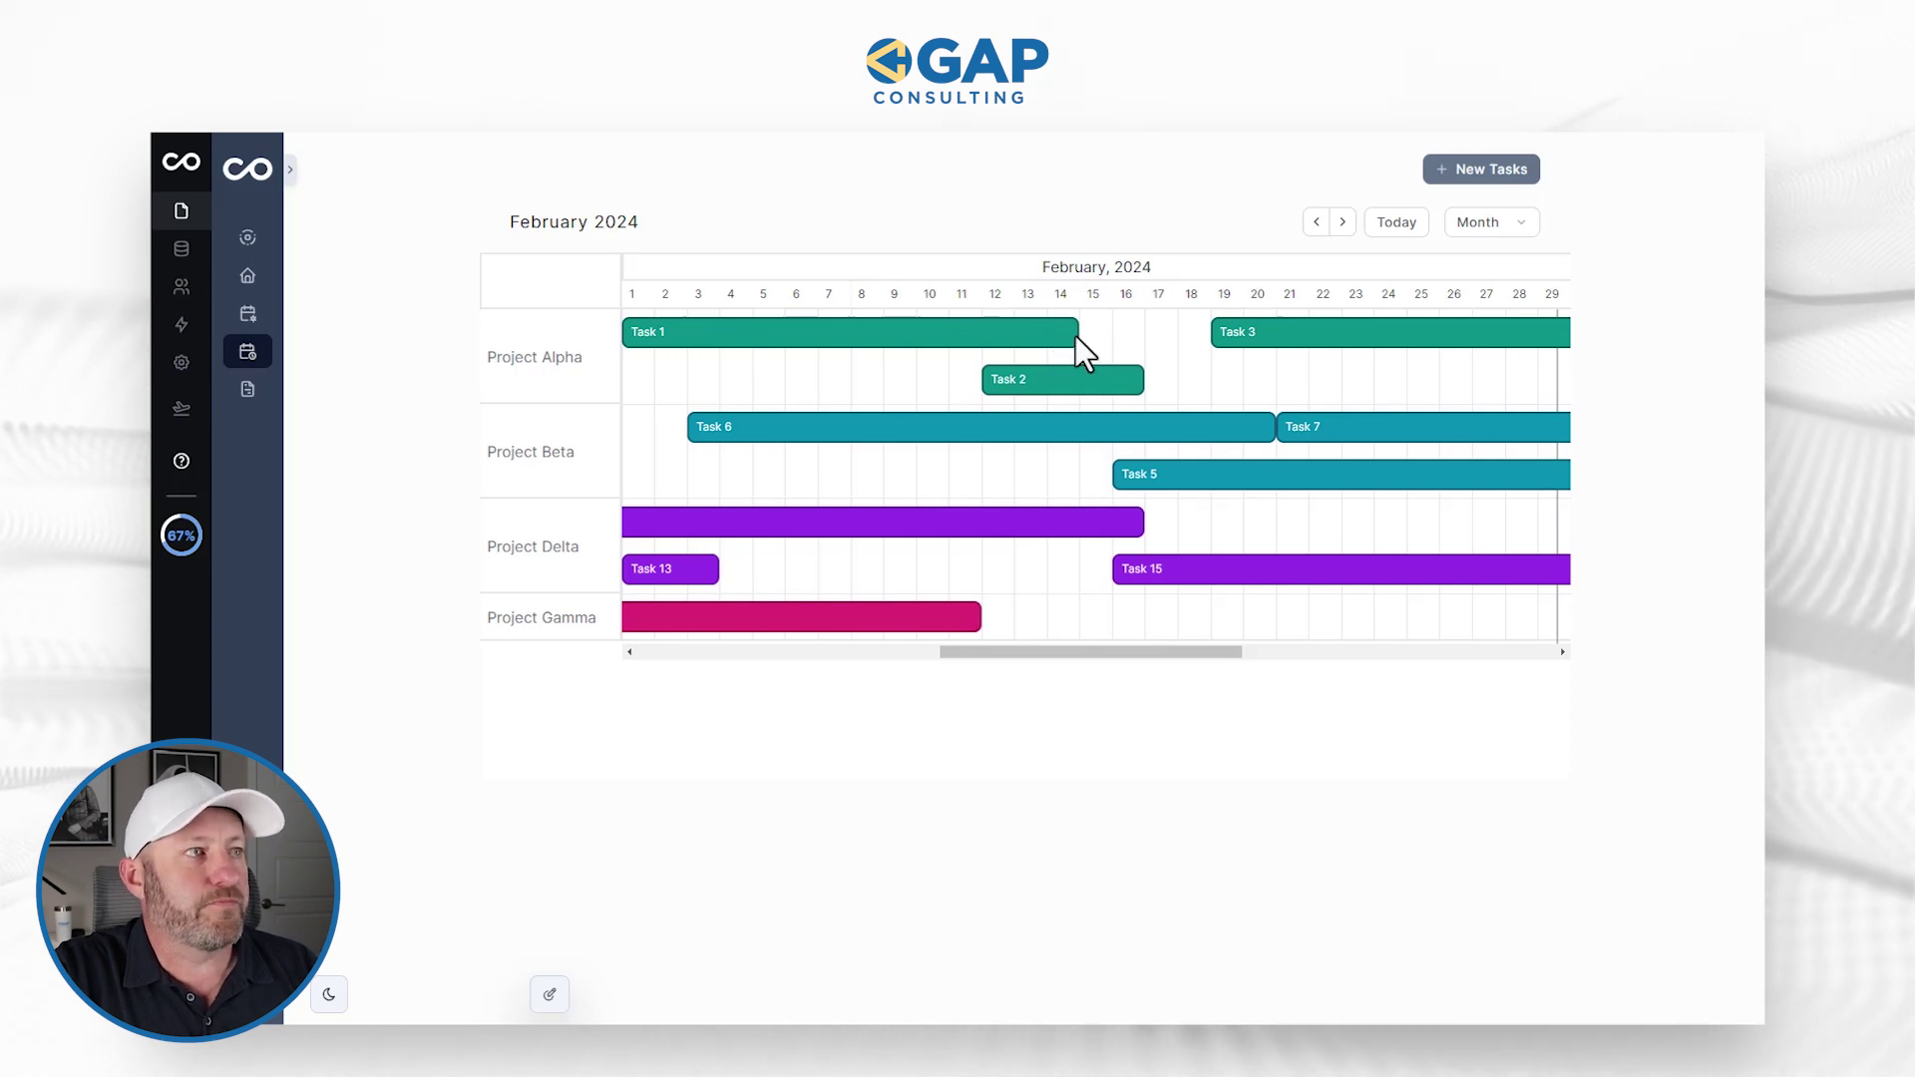
click(1046, 344)
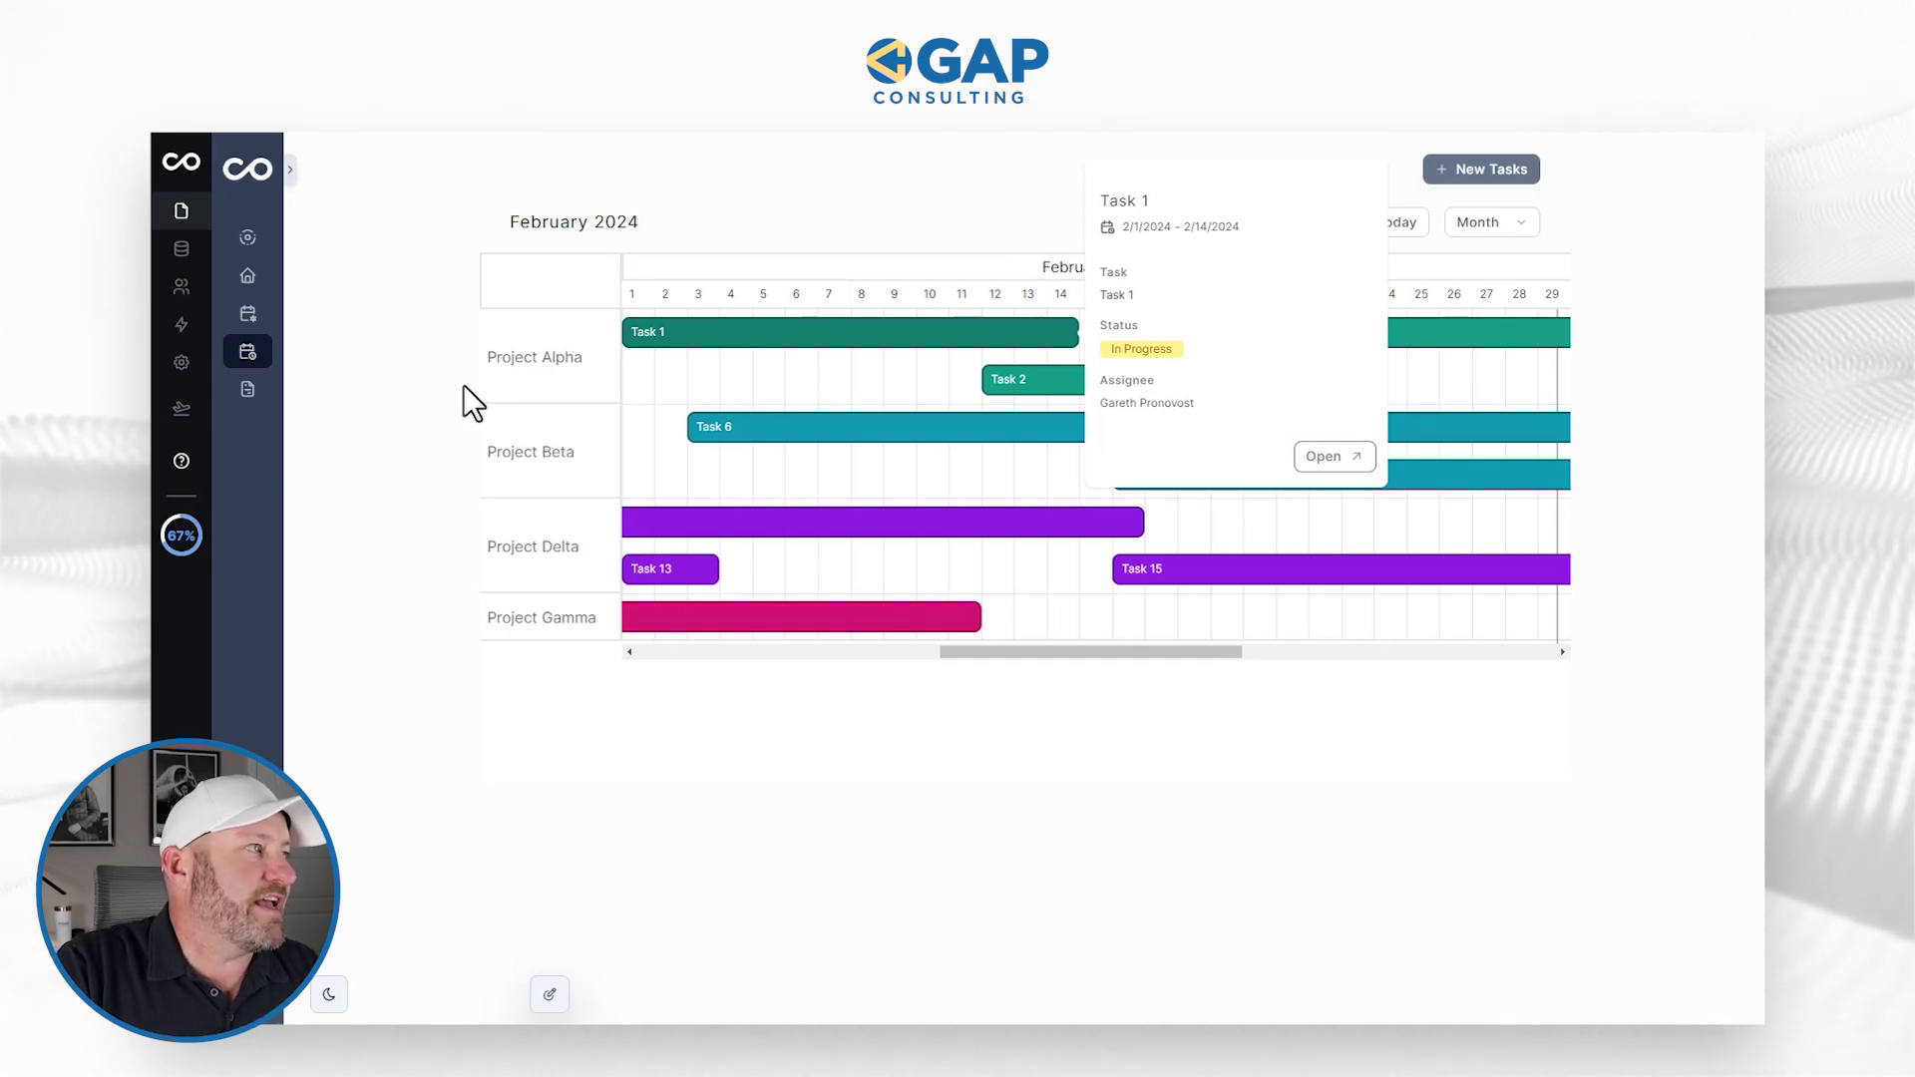
Open the Task Gantt page, view Task 10's details under Project Gamma and close them.
click(247, 389)
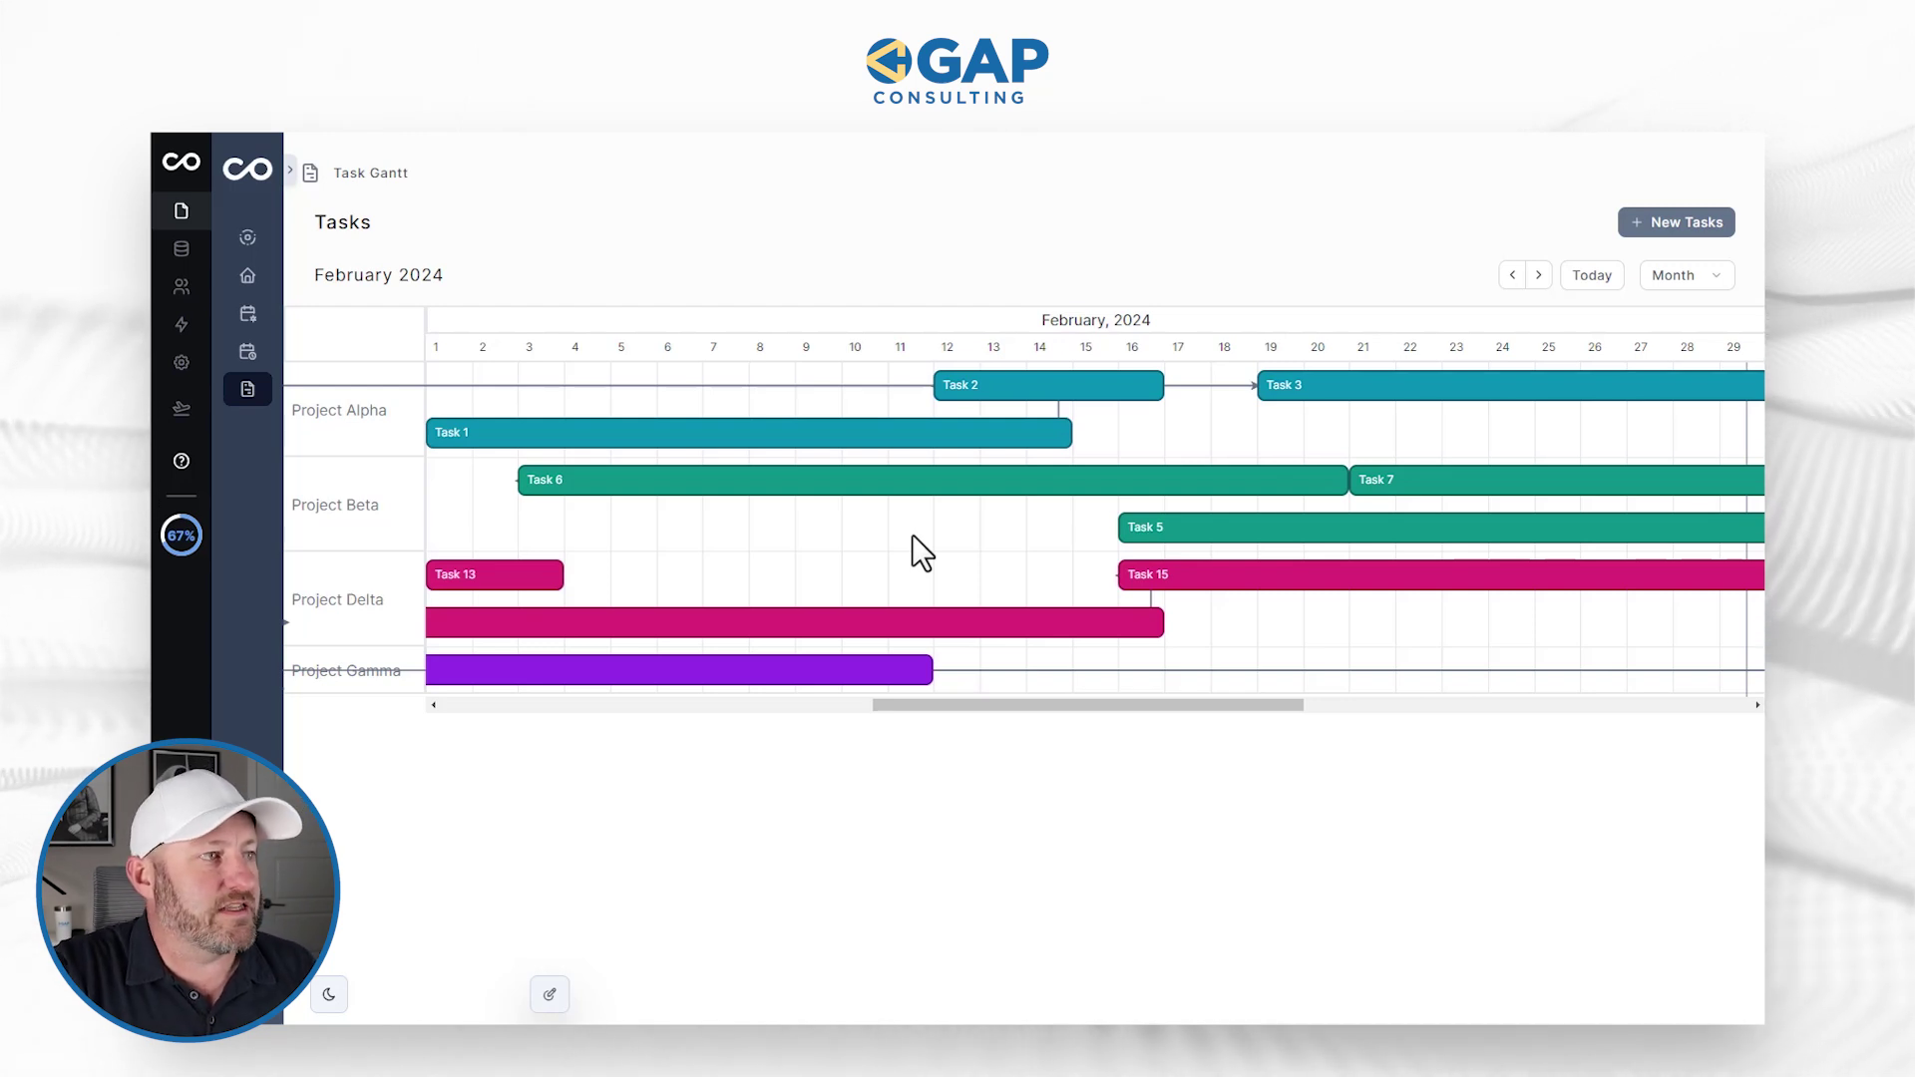
click(802, 678)
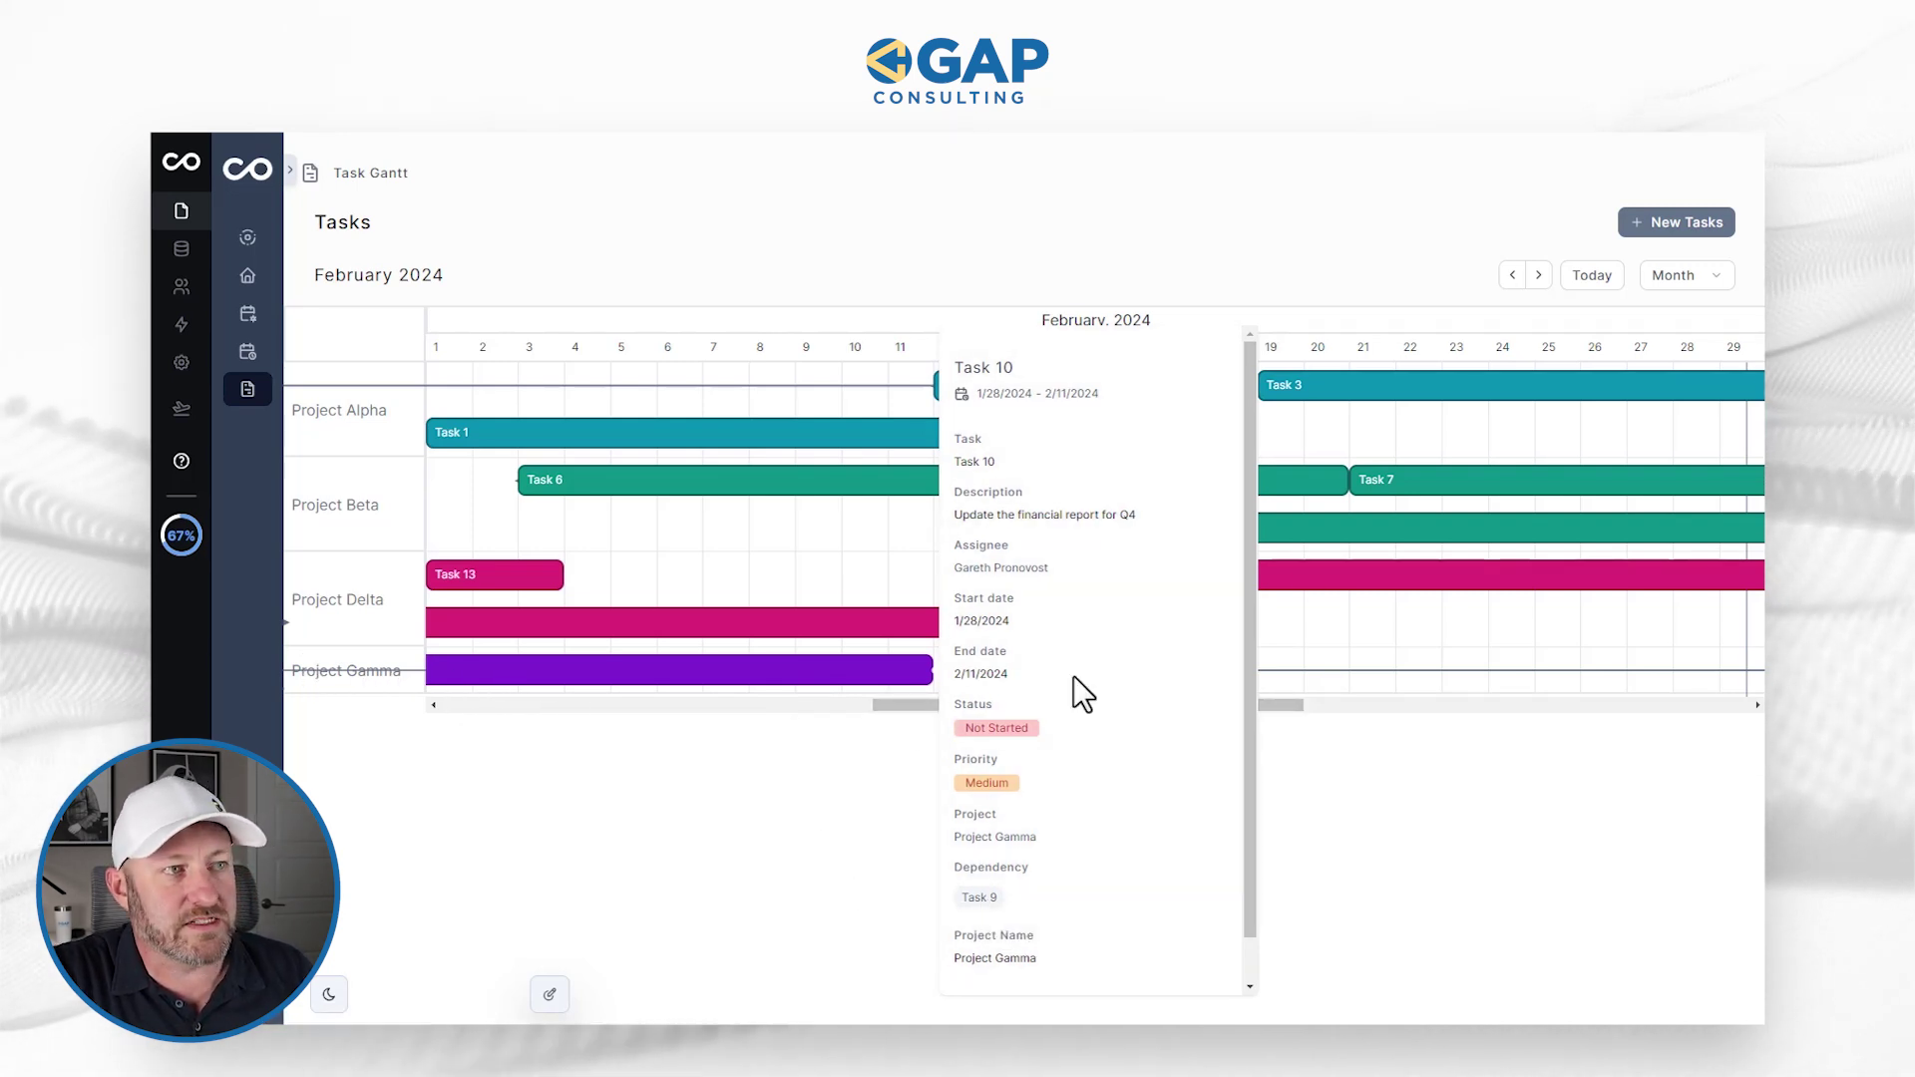
click(1397, 633)
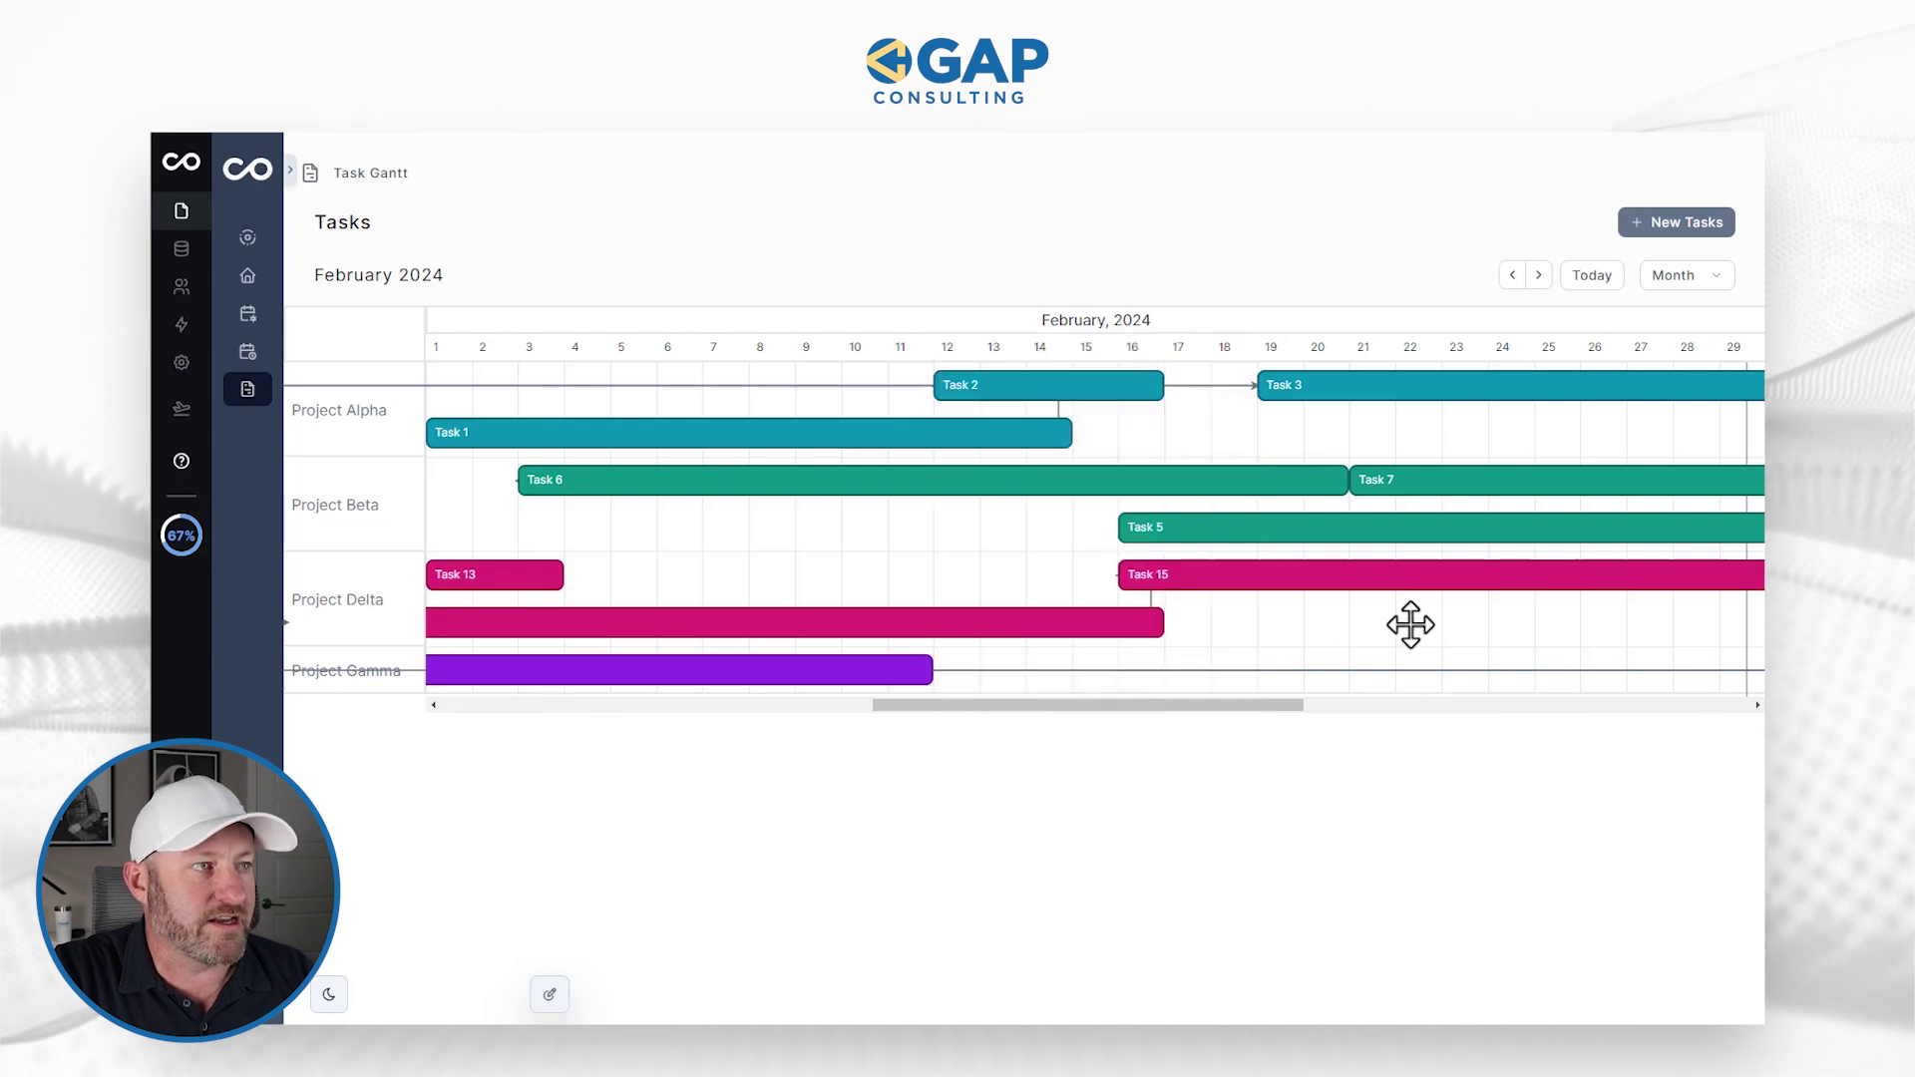
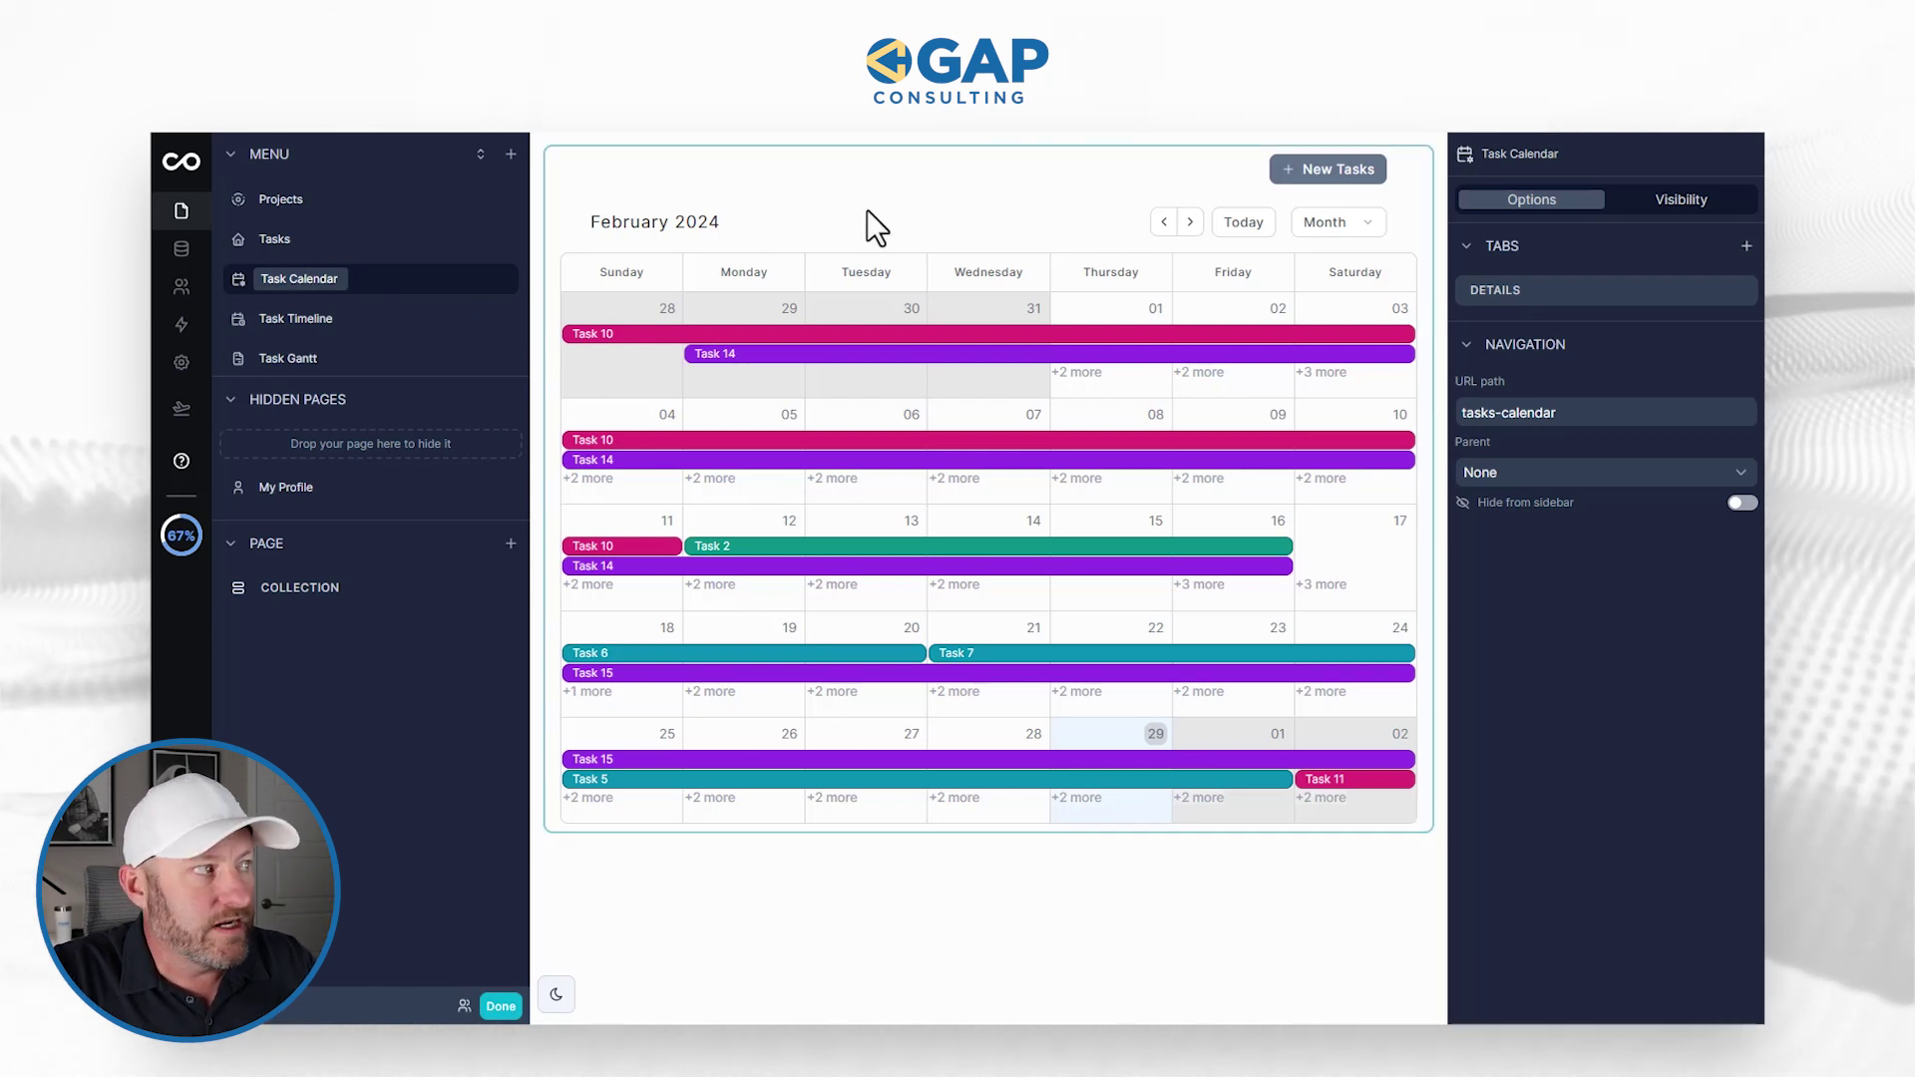
Give the Task Calendar page's collection the title "Calendar" and the subtitle "subtitle".
click(292, 596)
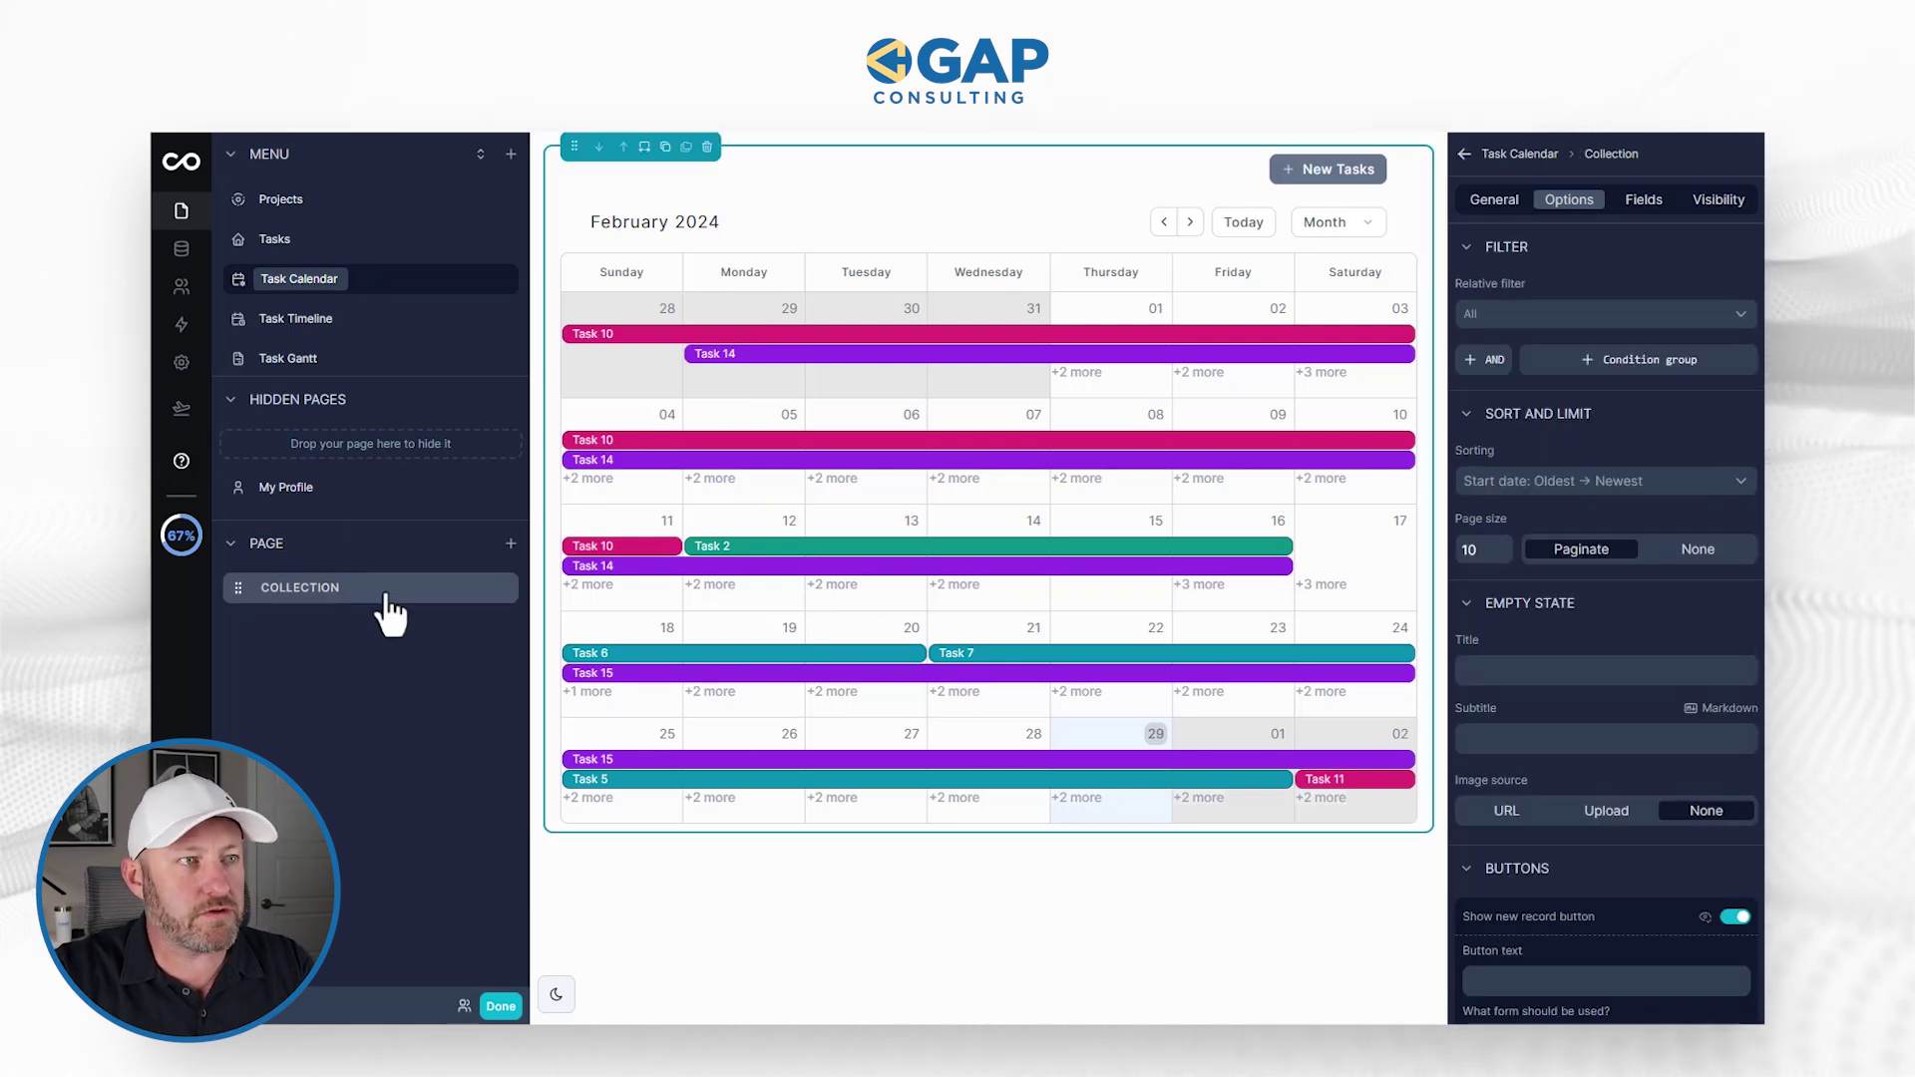
click(1509, 202)
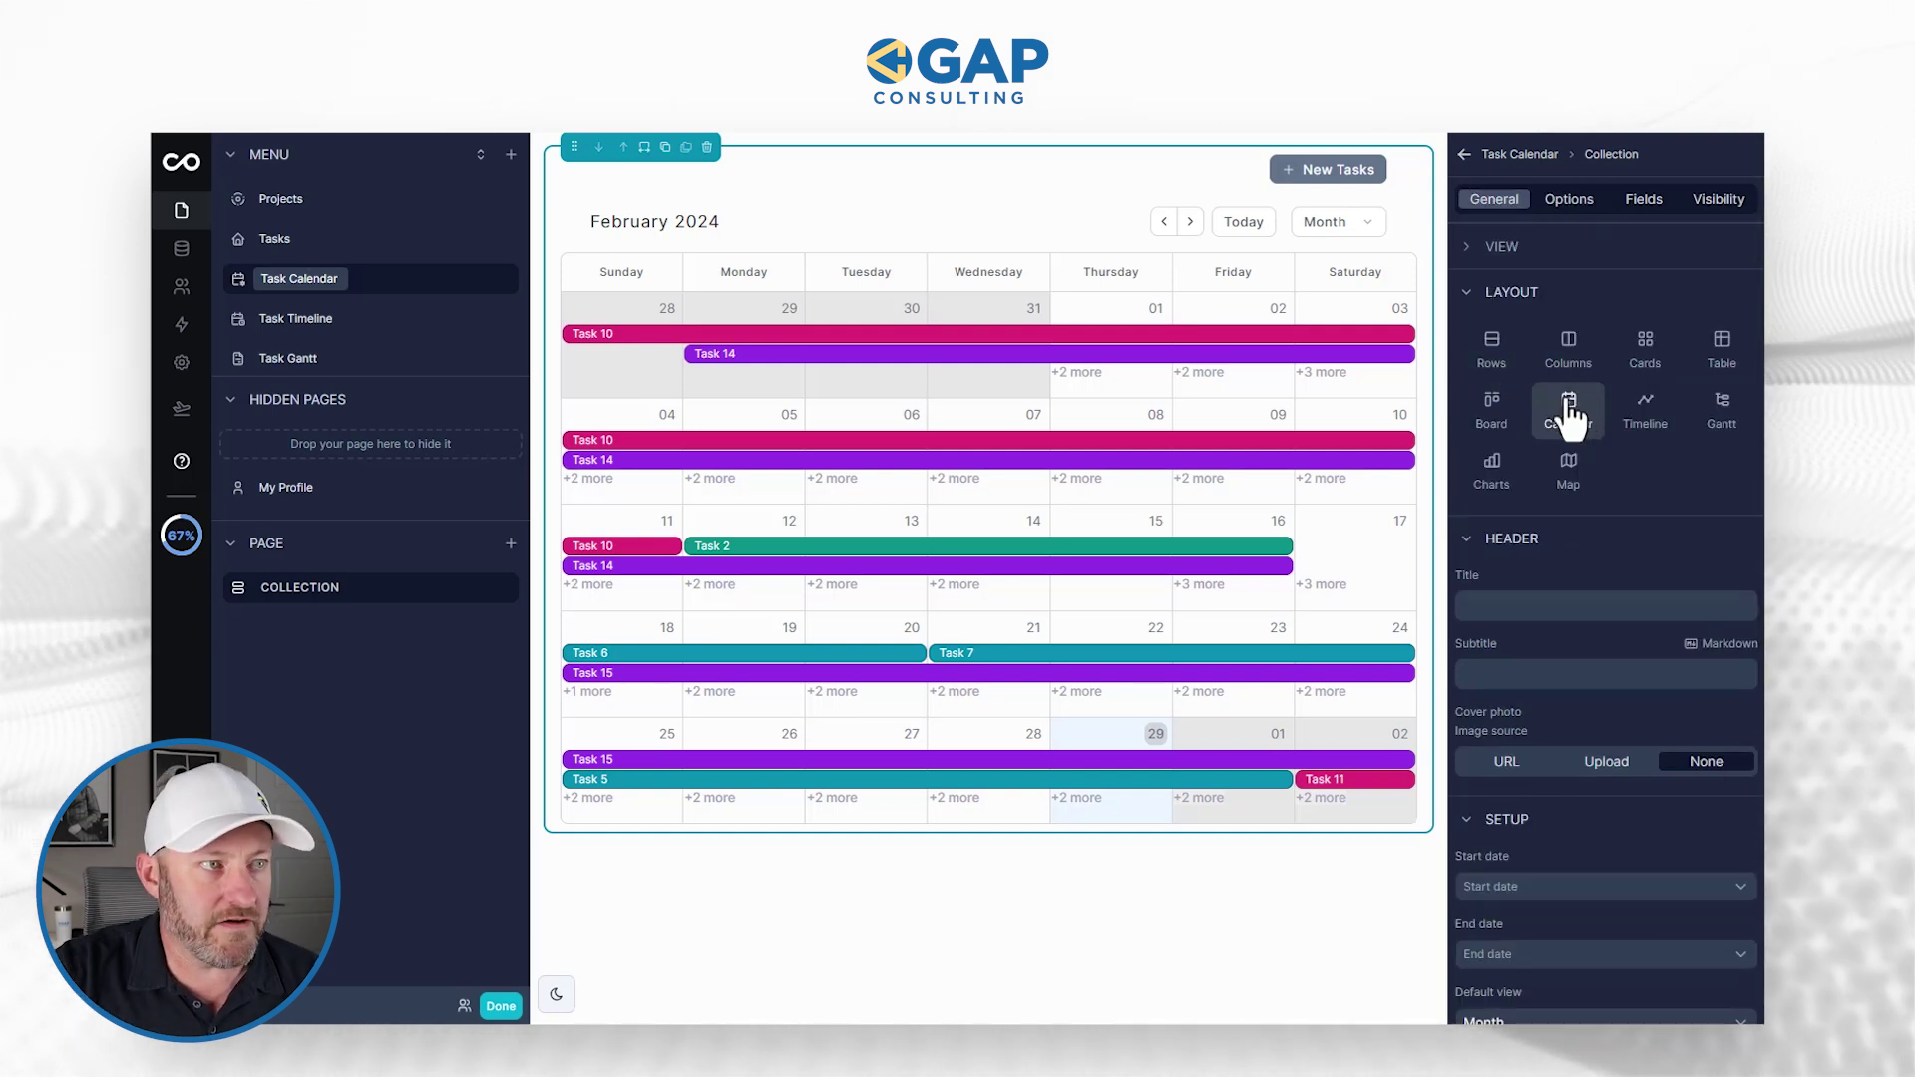
click(1540, 606)
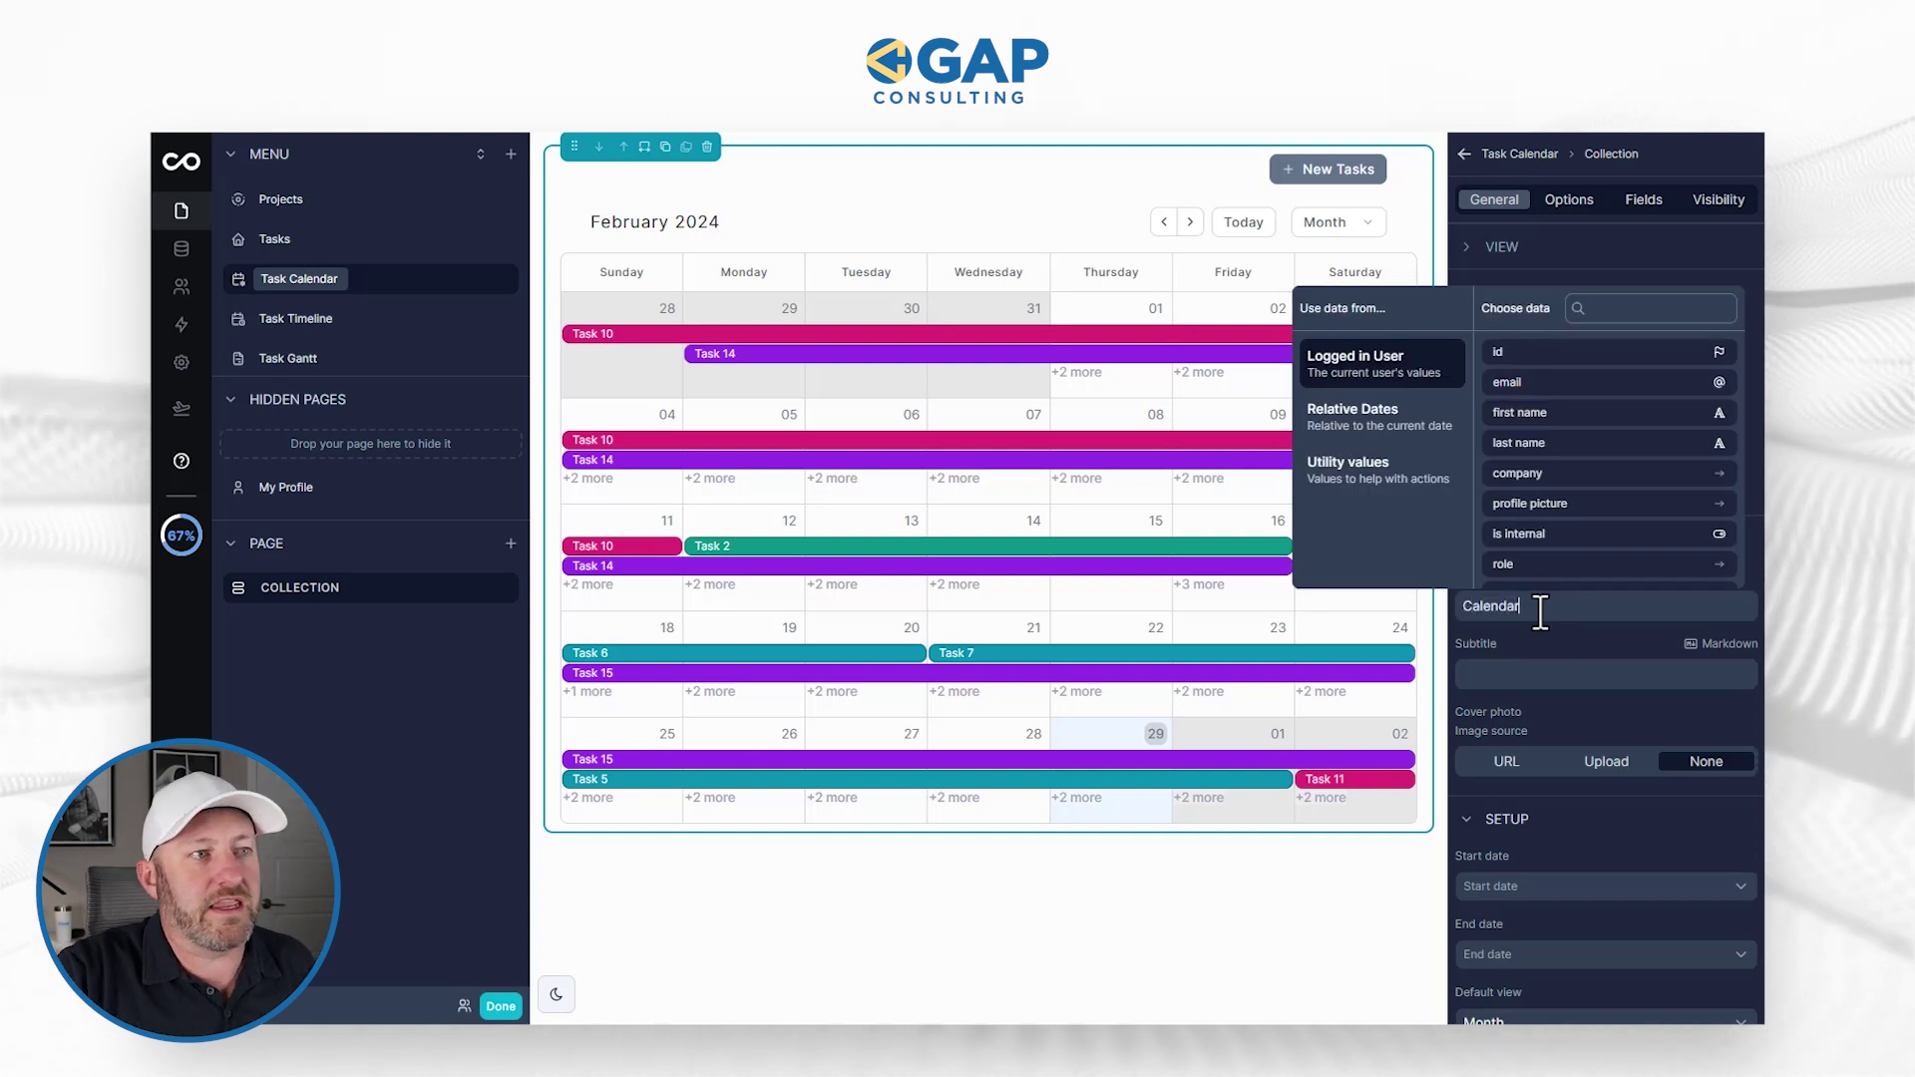
click(1571, 673)
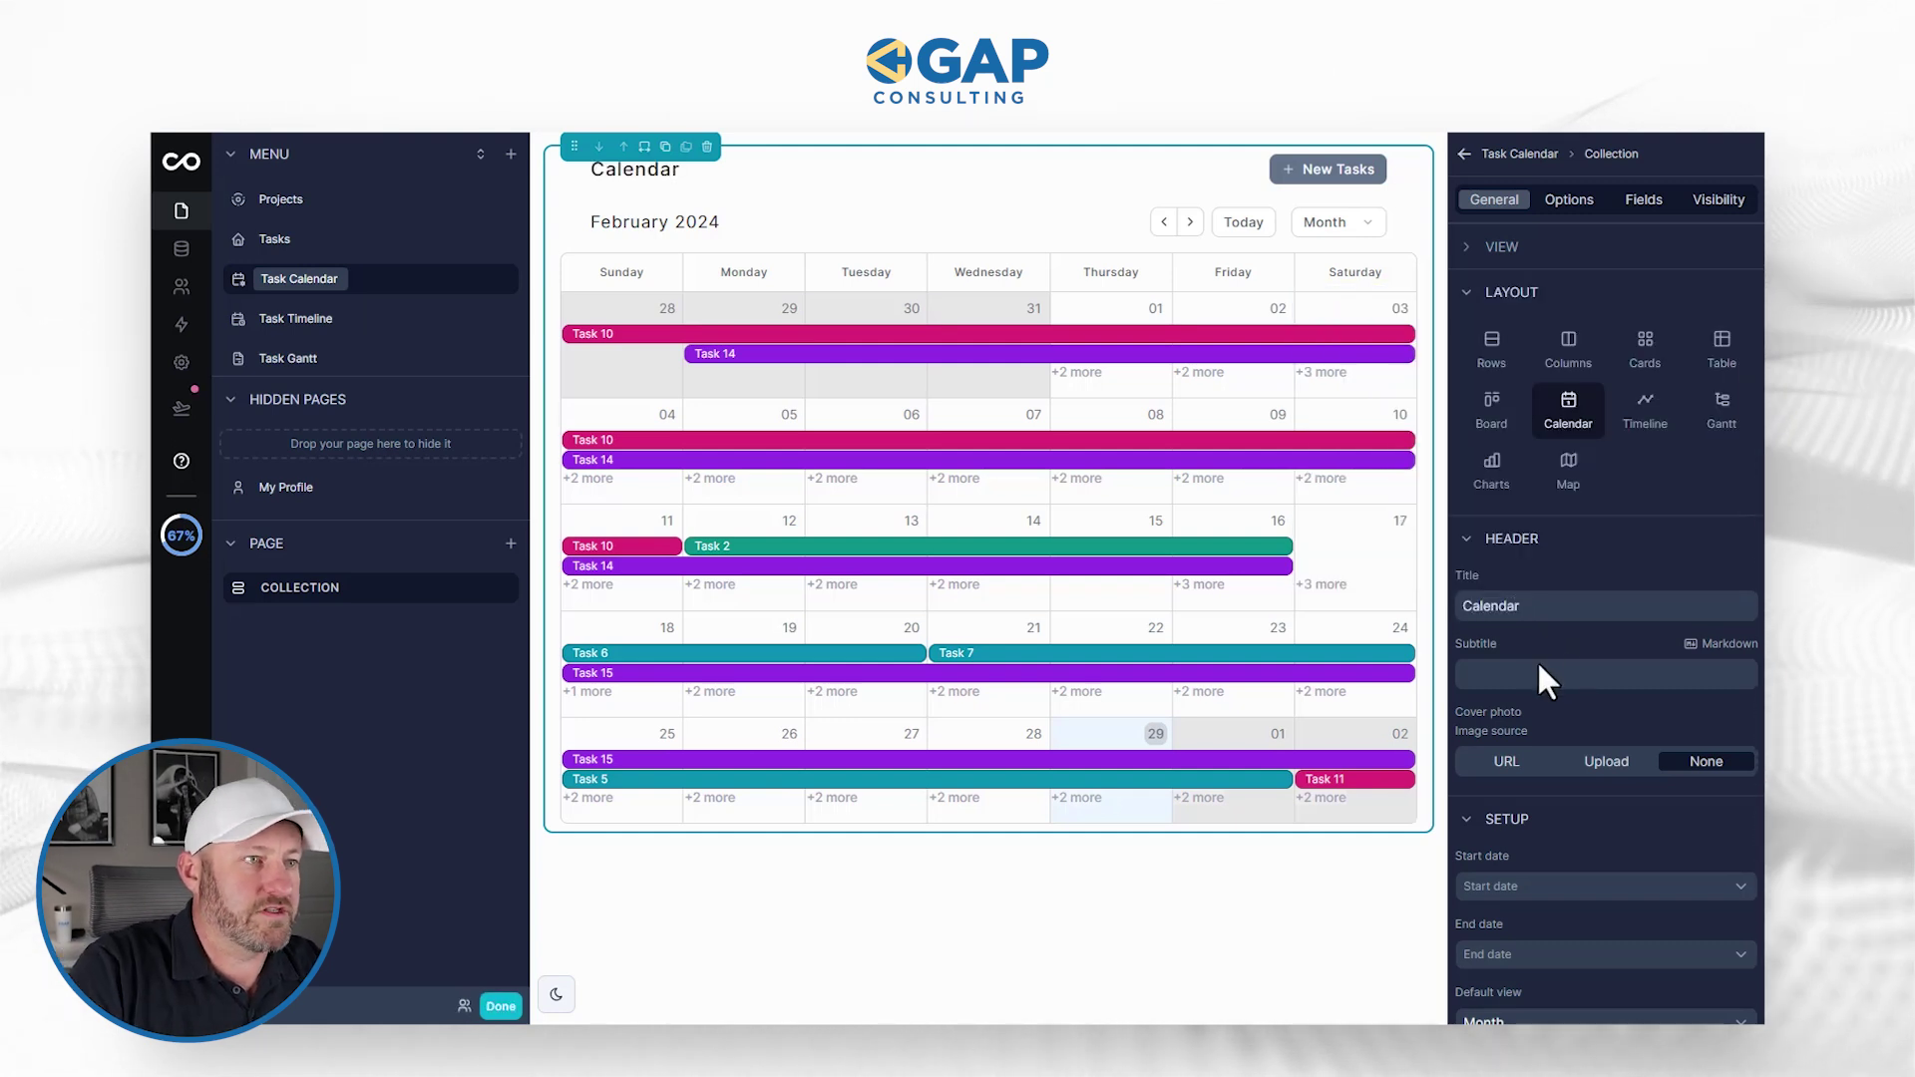
click(1552, 676)
text(subt)
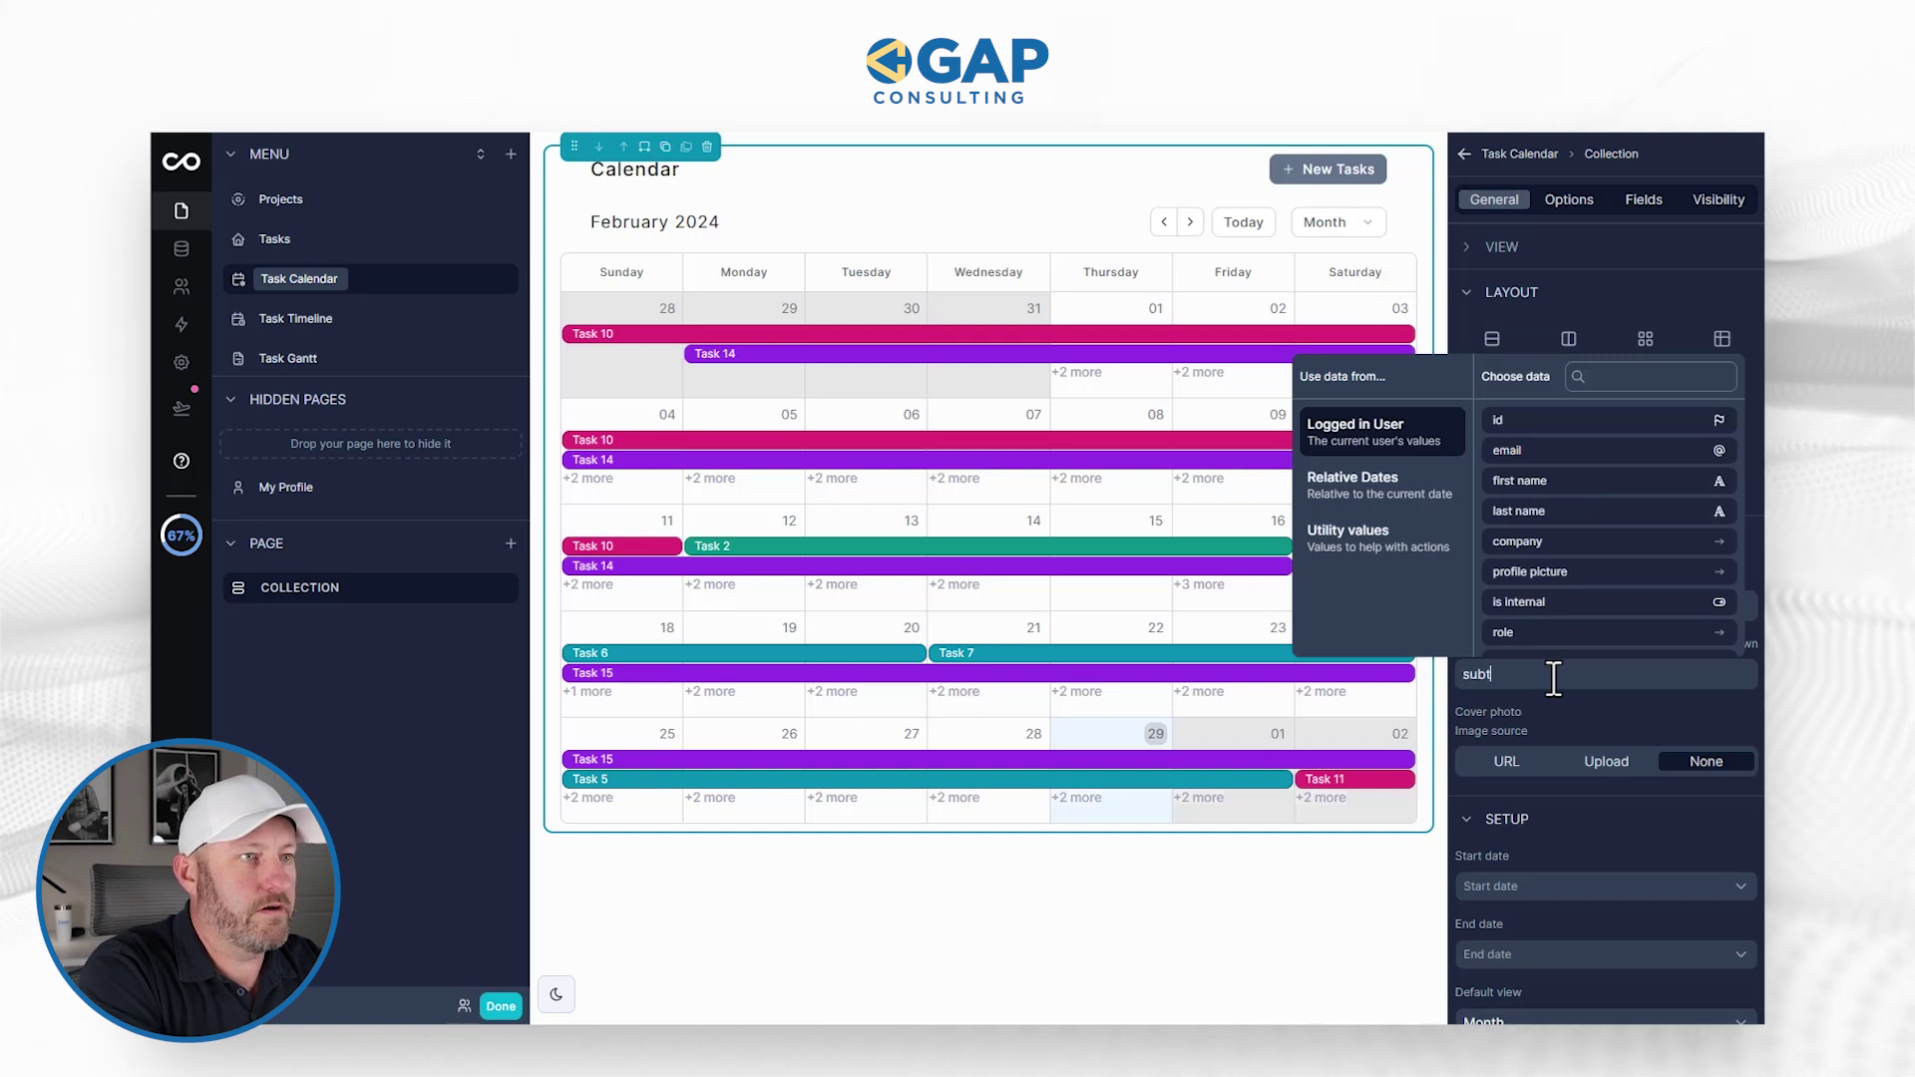
text(itle)
click(1605, 720)
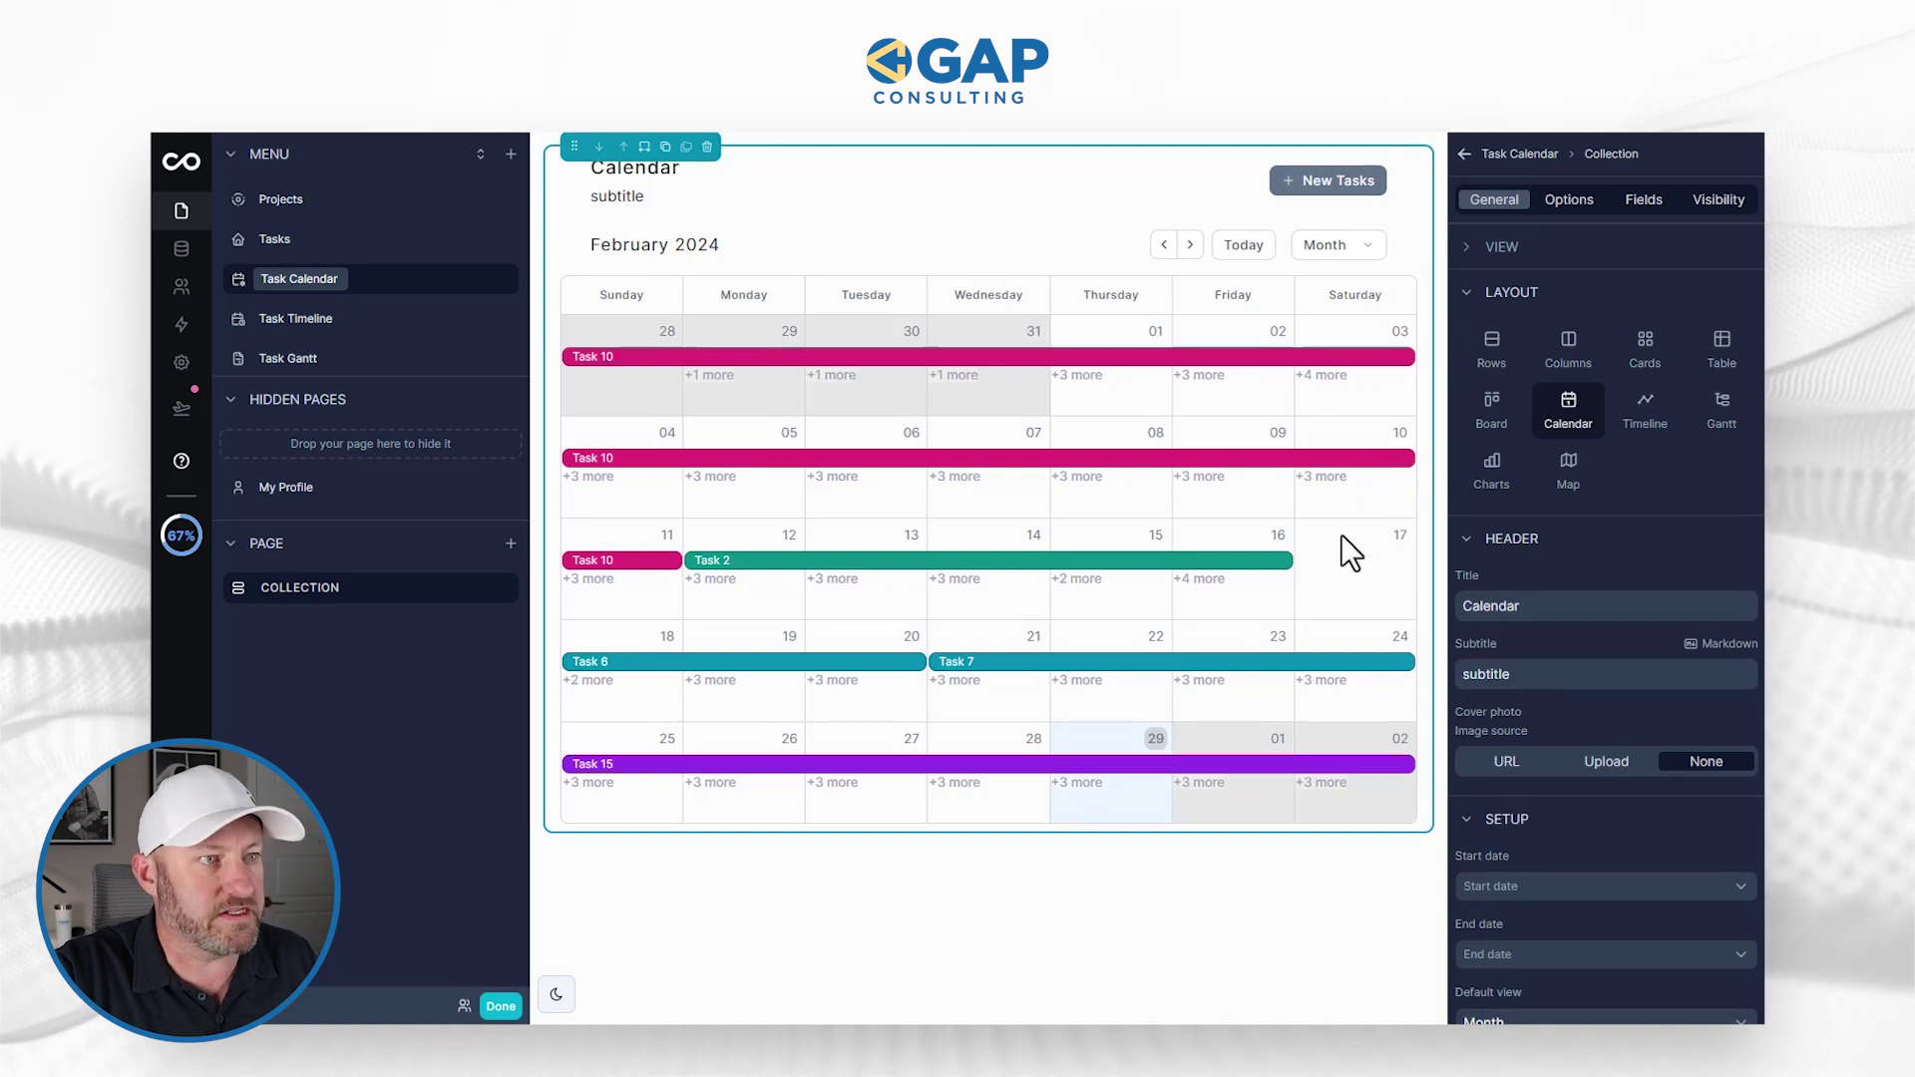
Try Week and Day as the calendar's default view, and set it back to Month.
scroll(1586, 666, down, 2)
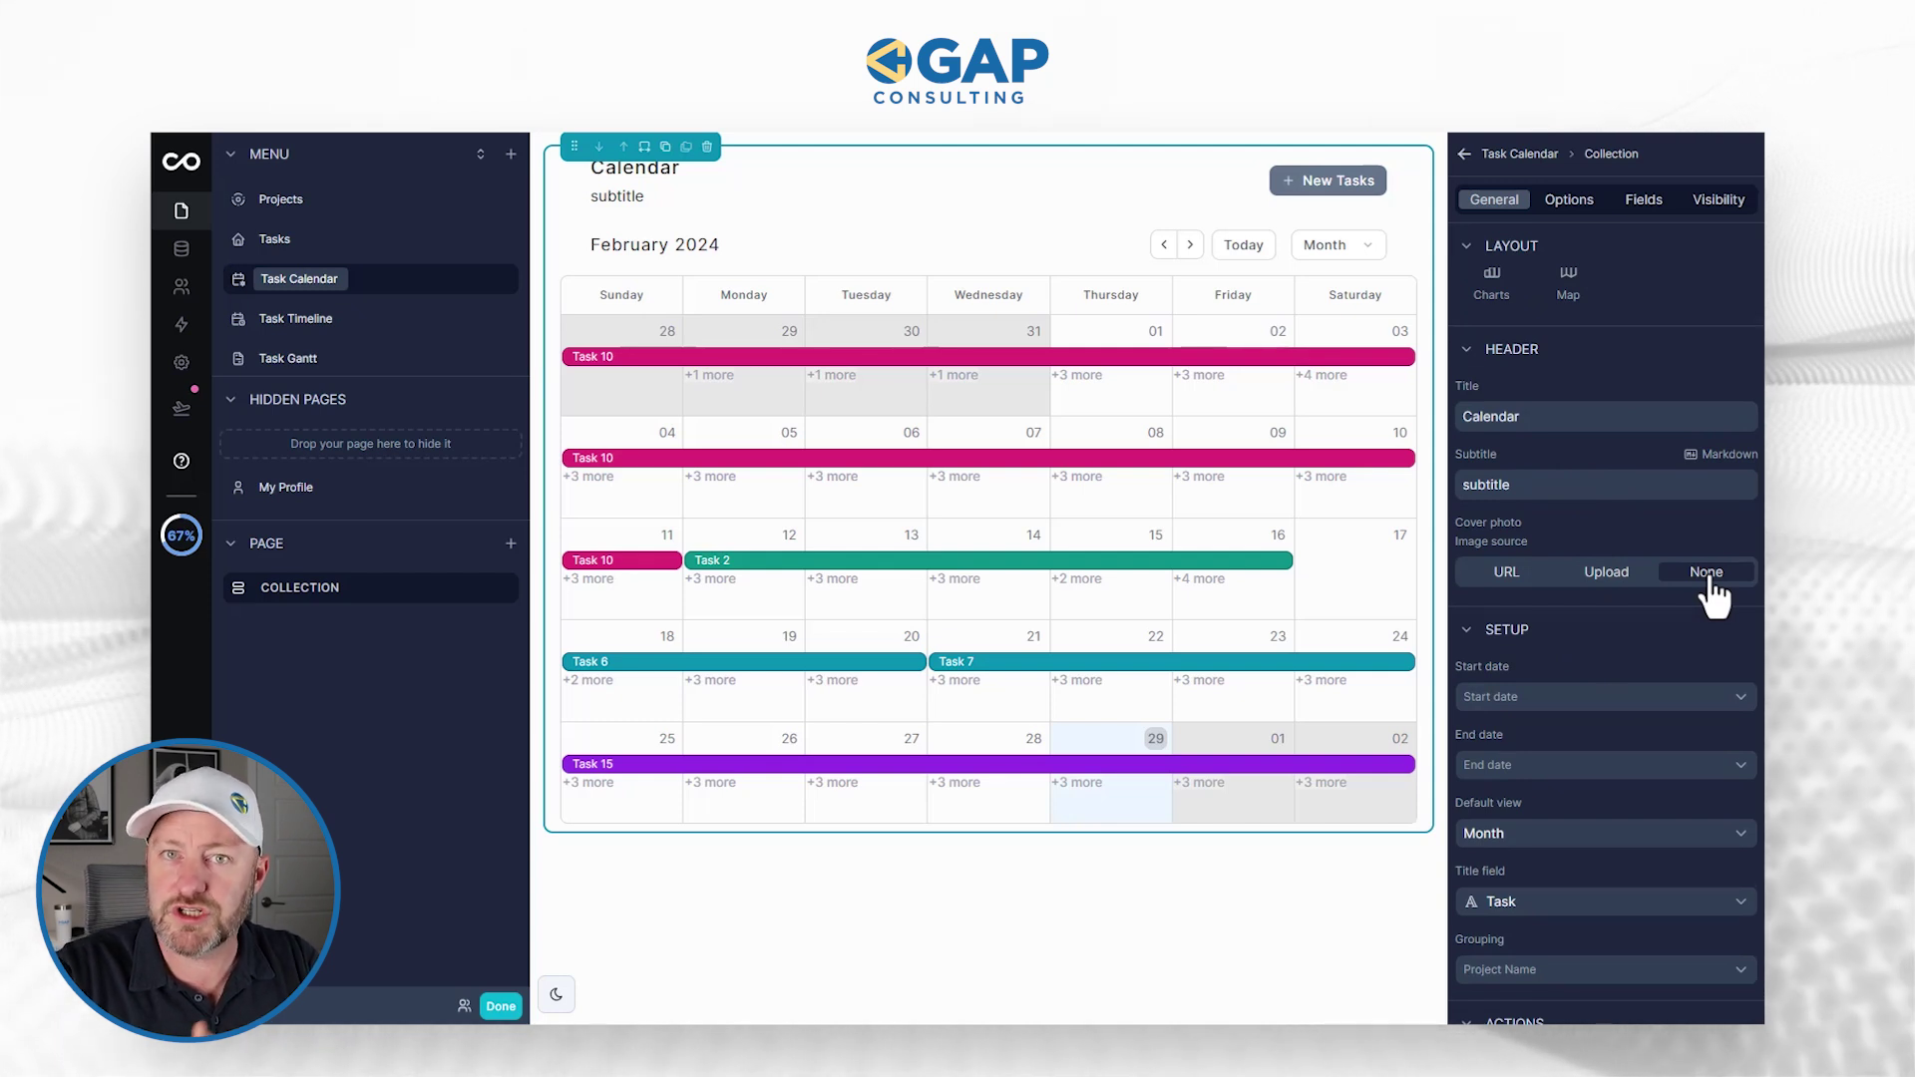
scroll(1713, 597, down, 2)
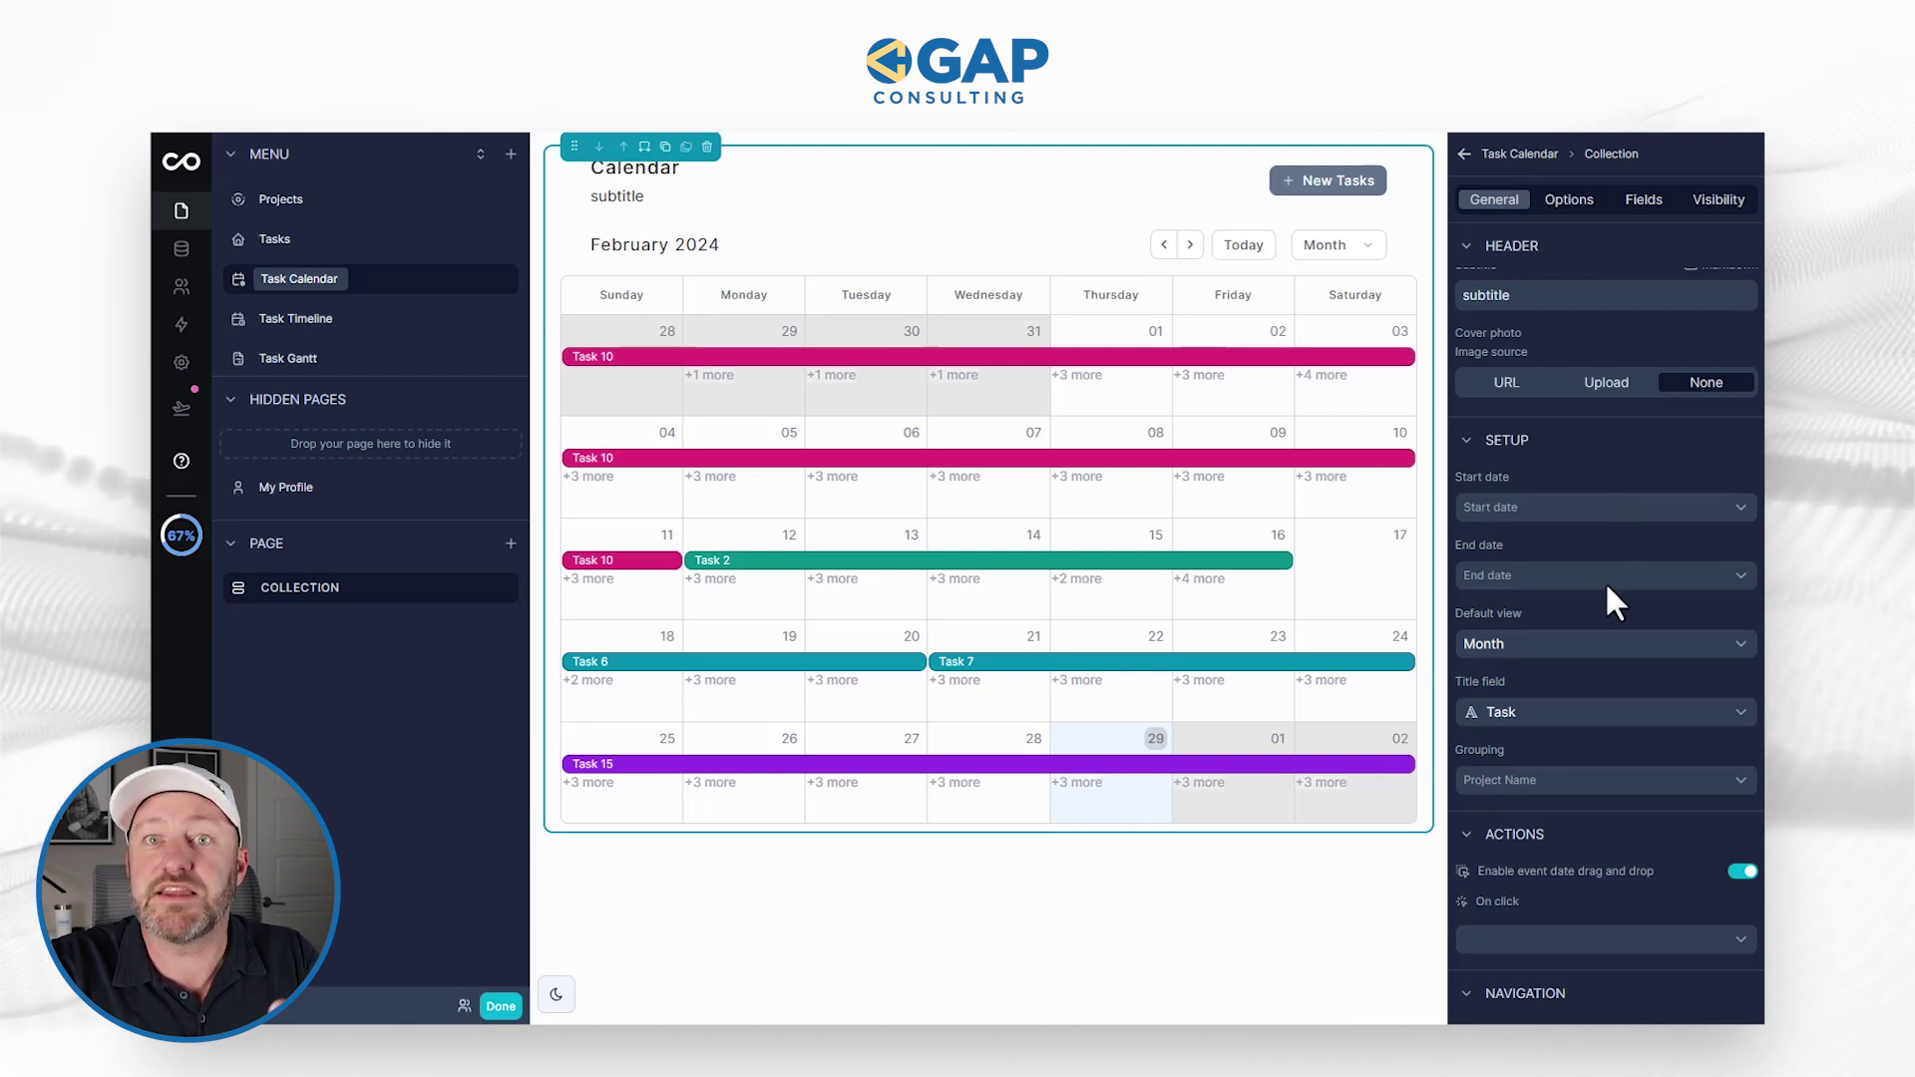
click(1543, 646)
click(1394, 702)
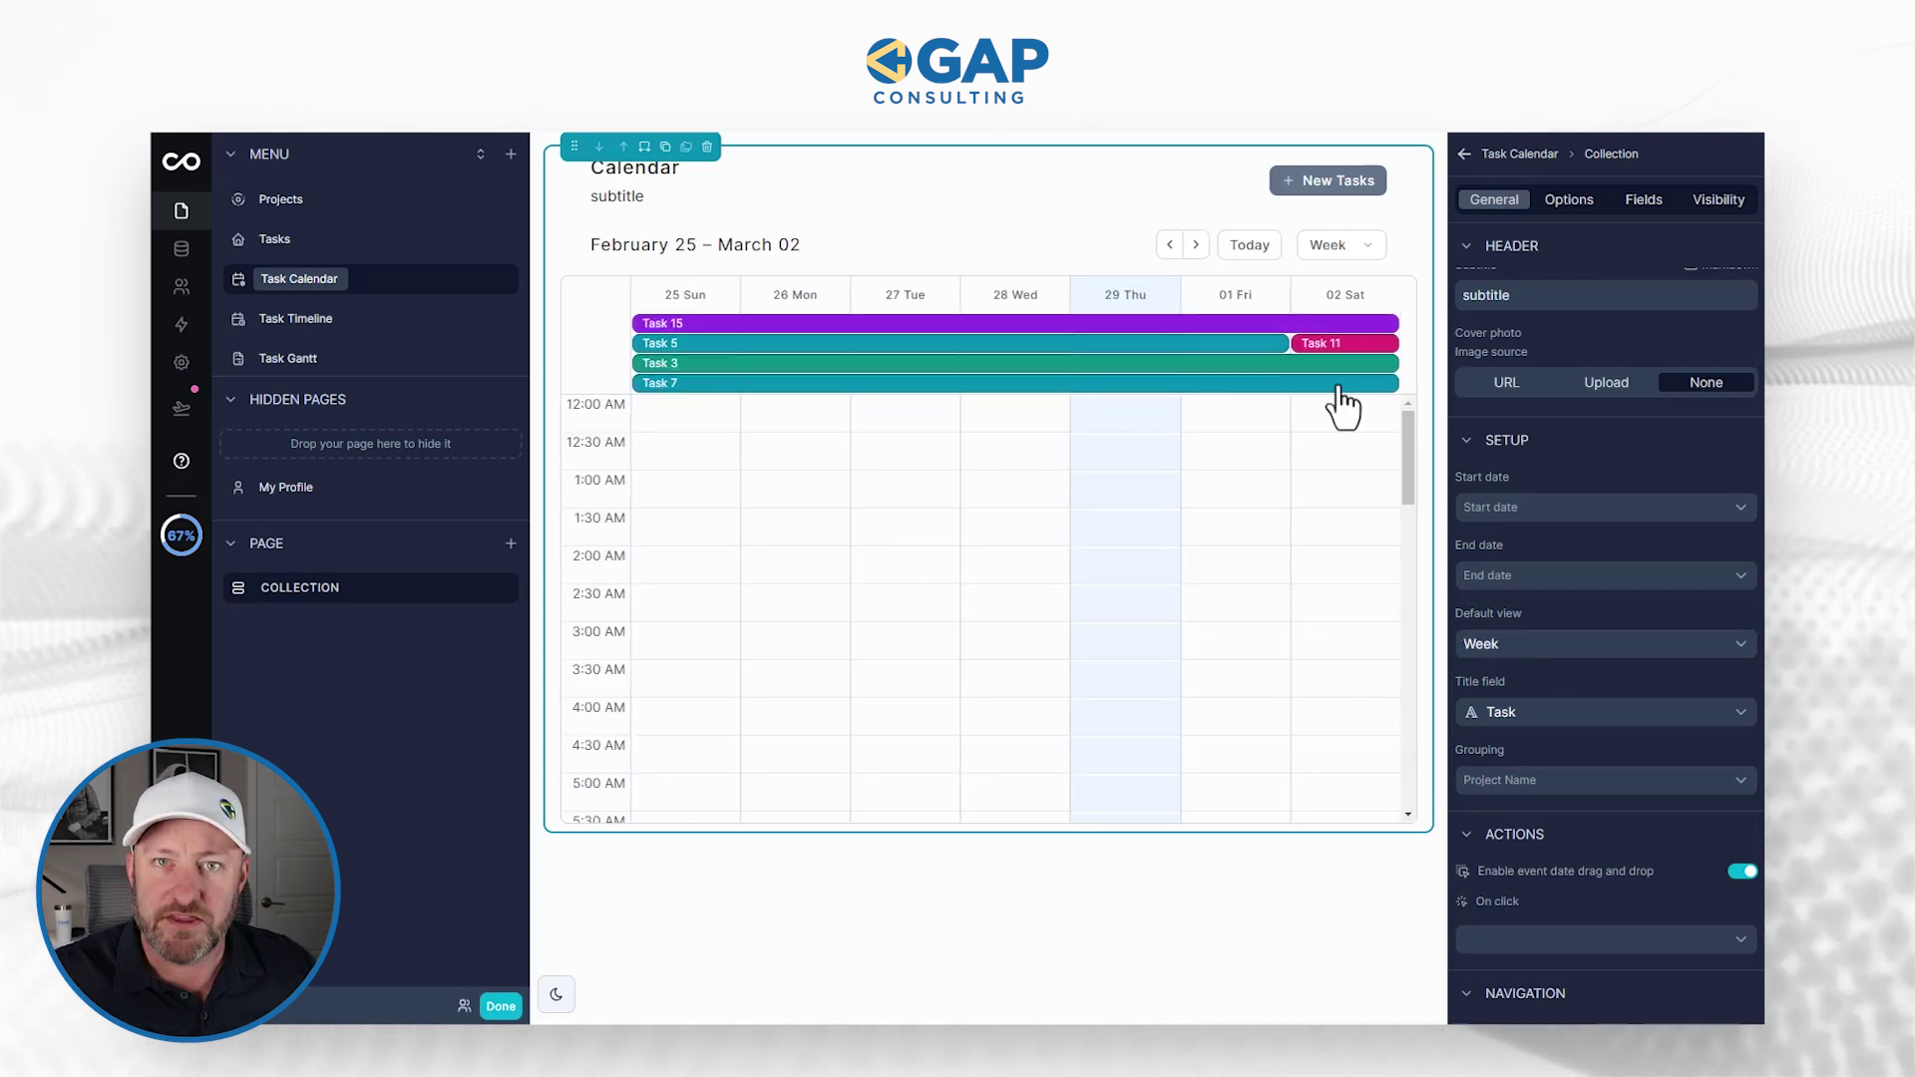
click(1675, 646)
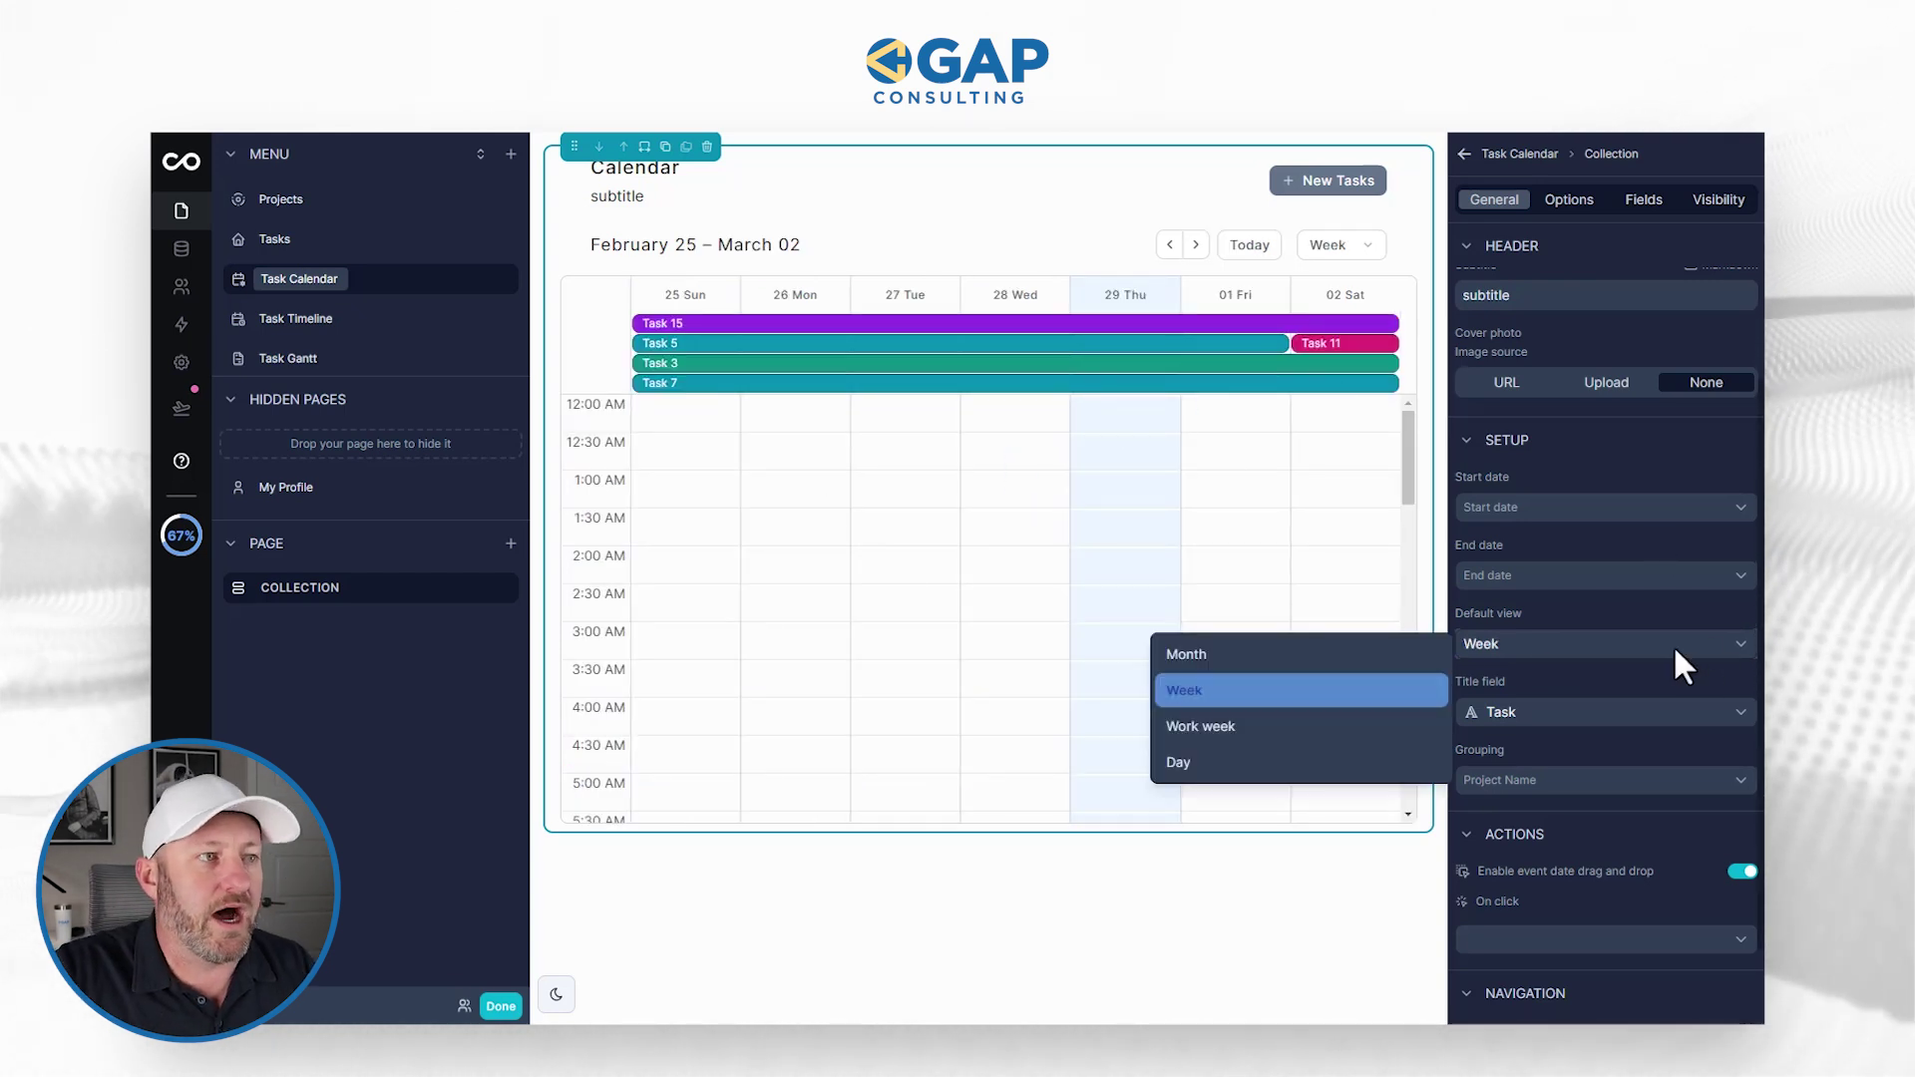
click(1320, 764)
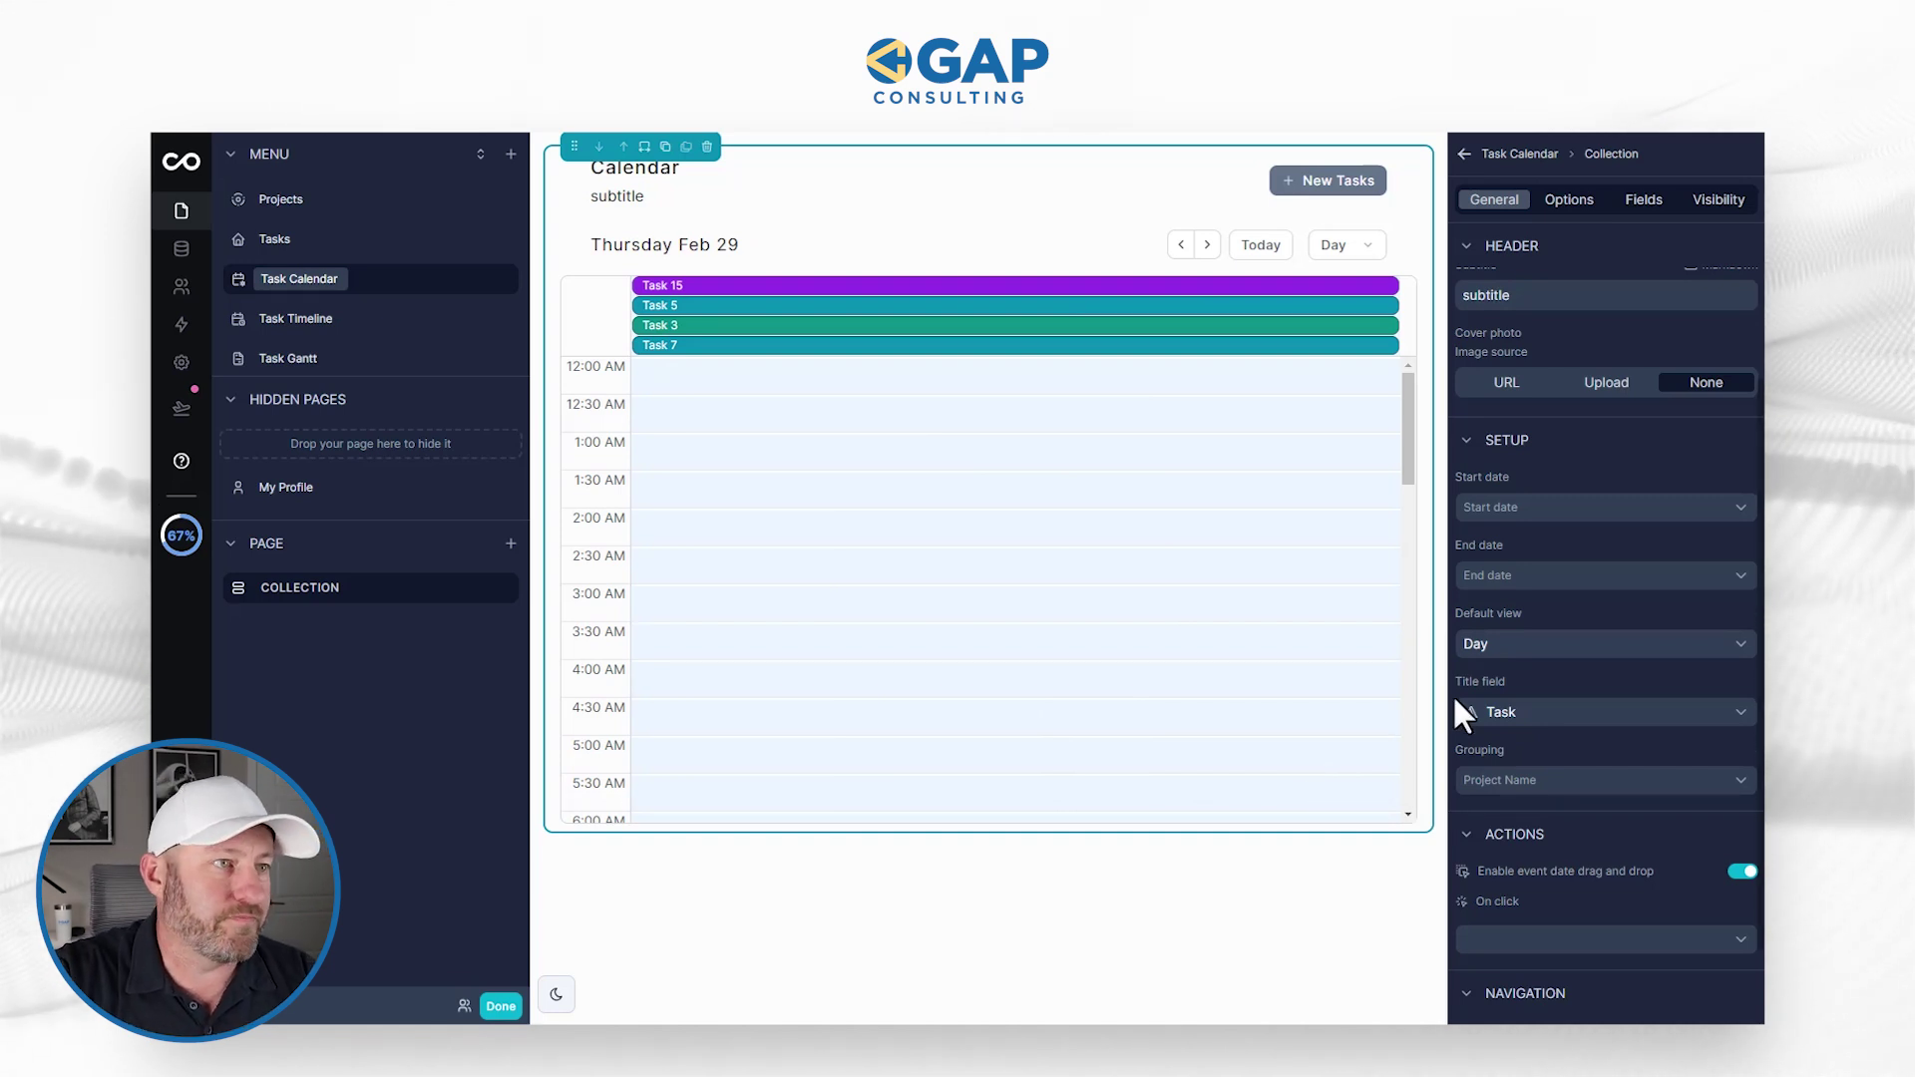
click(1508, 647)
click(1330, 661)
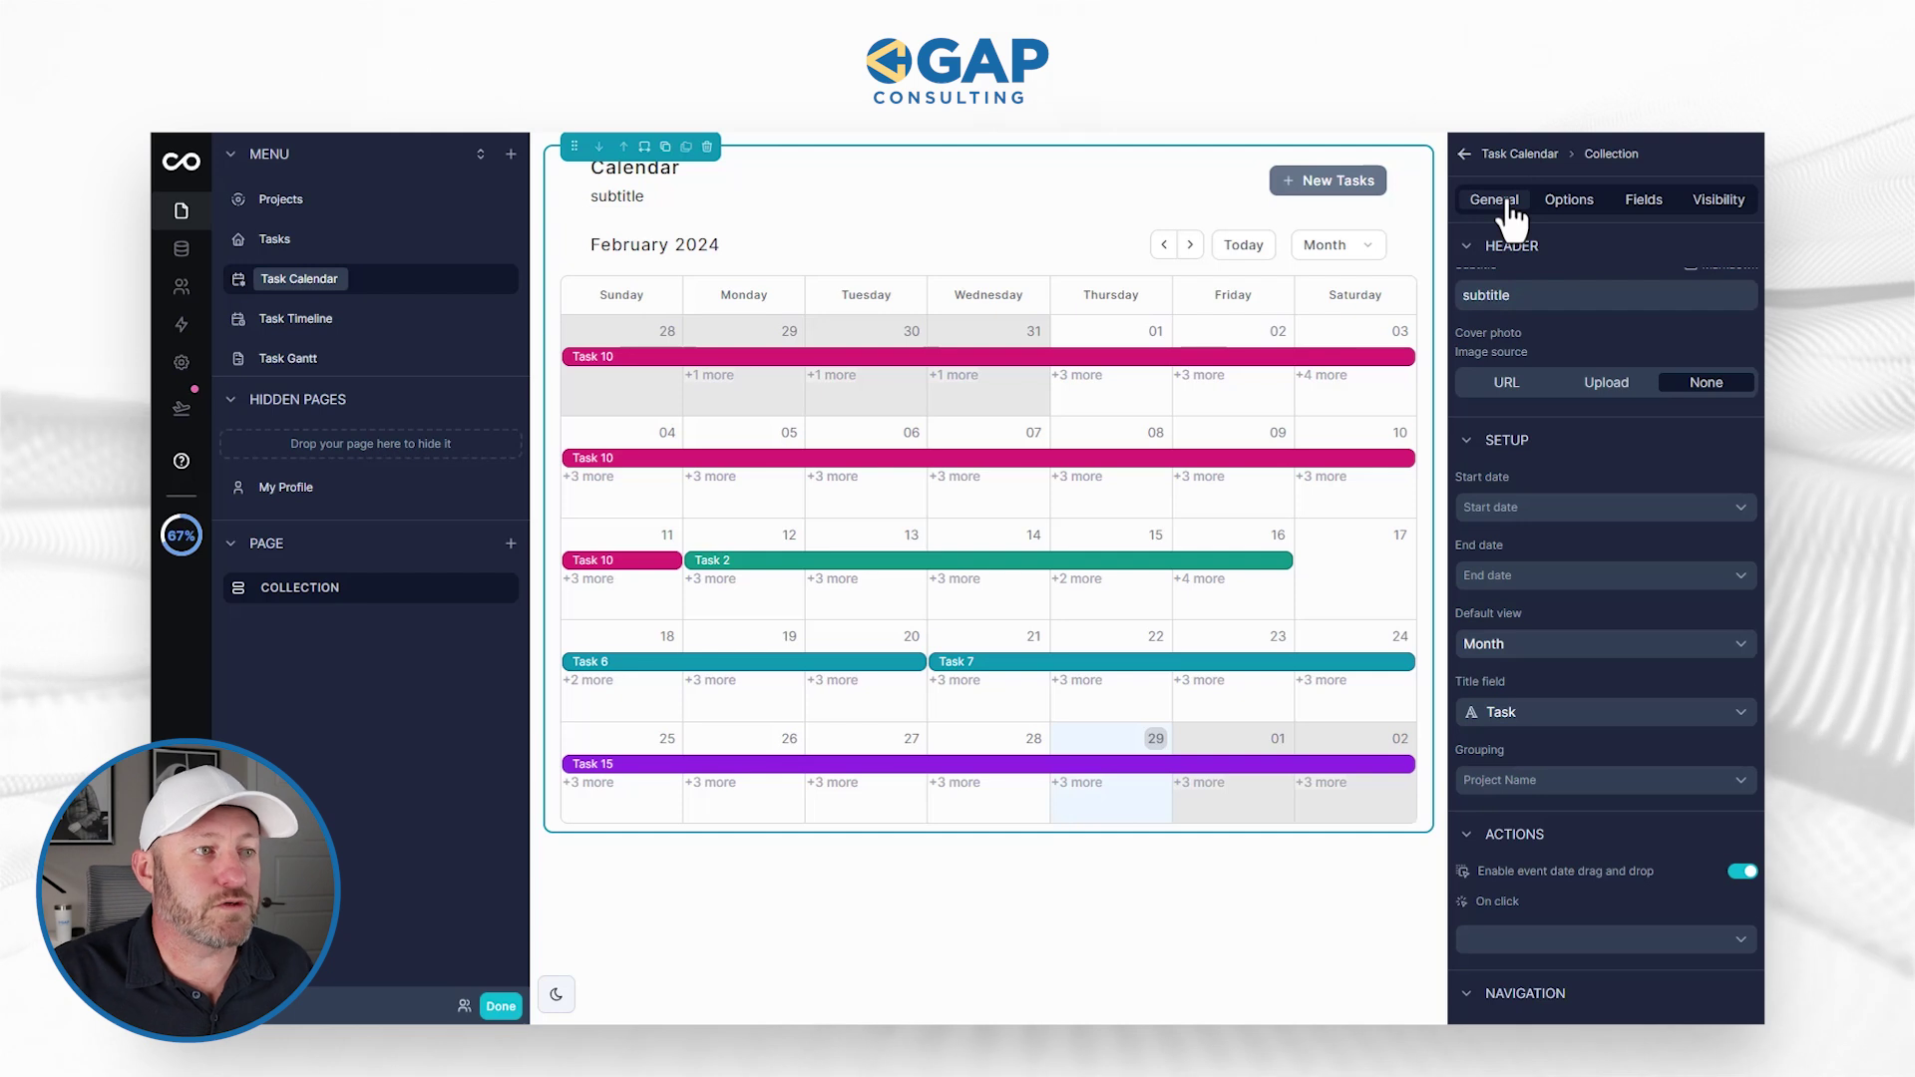
Open the Task Timeline page's collection settings and examine its layout, header, setup and actions options.
click(369, 334)
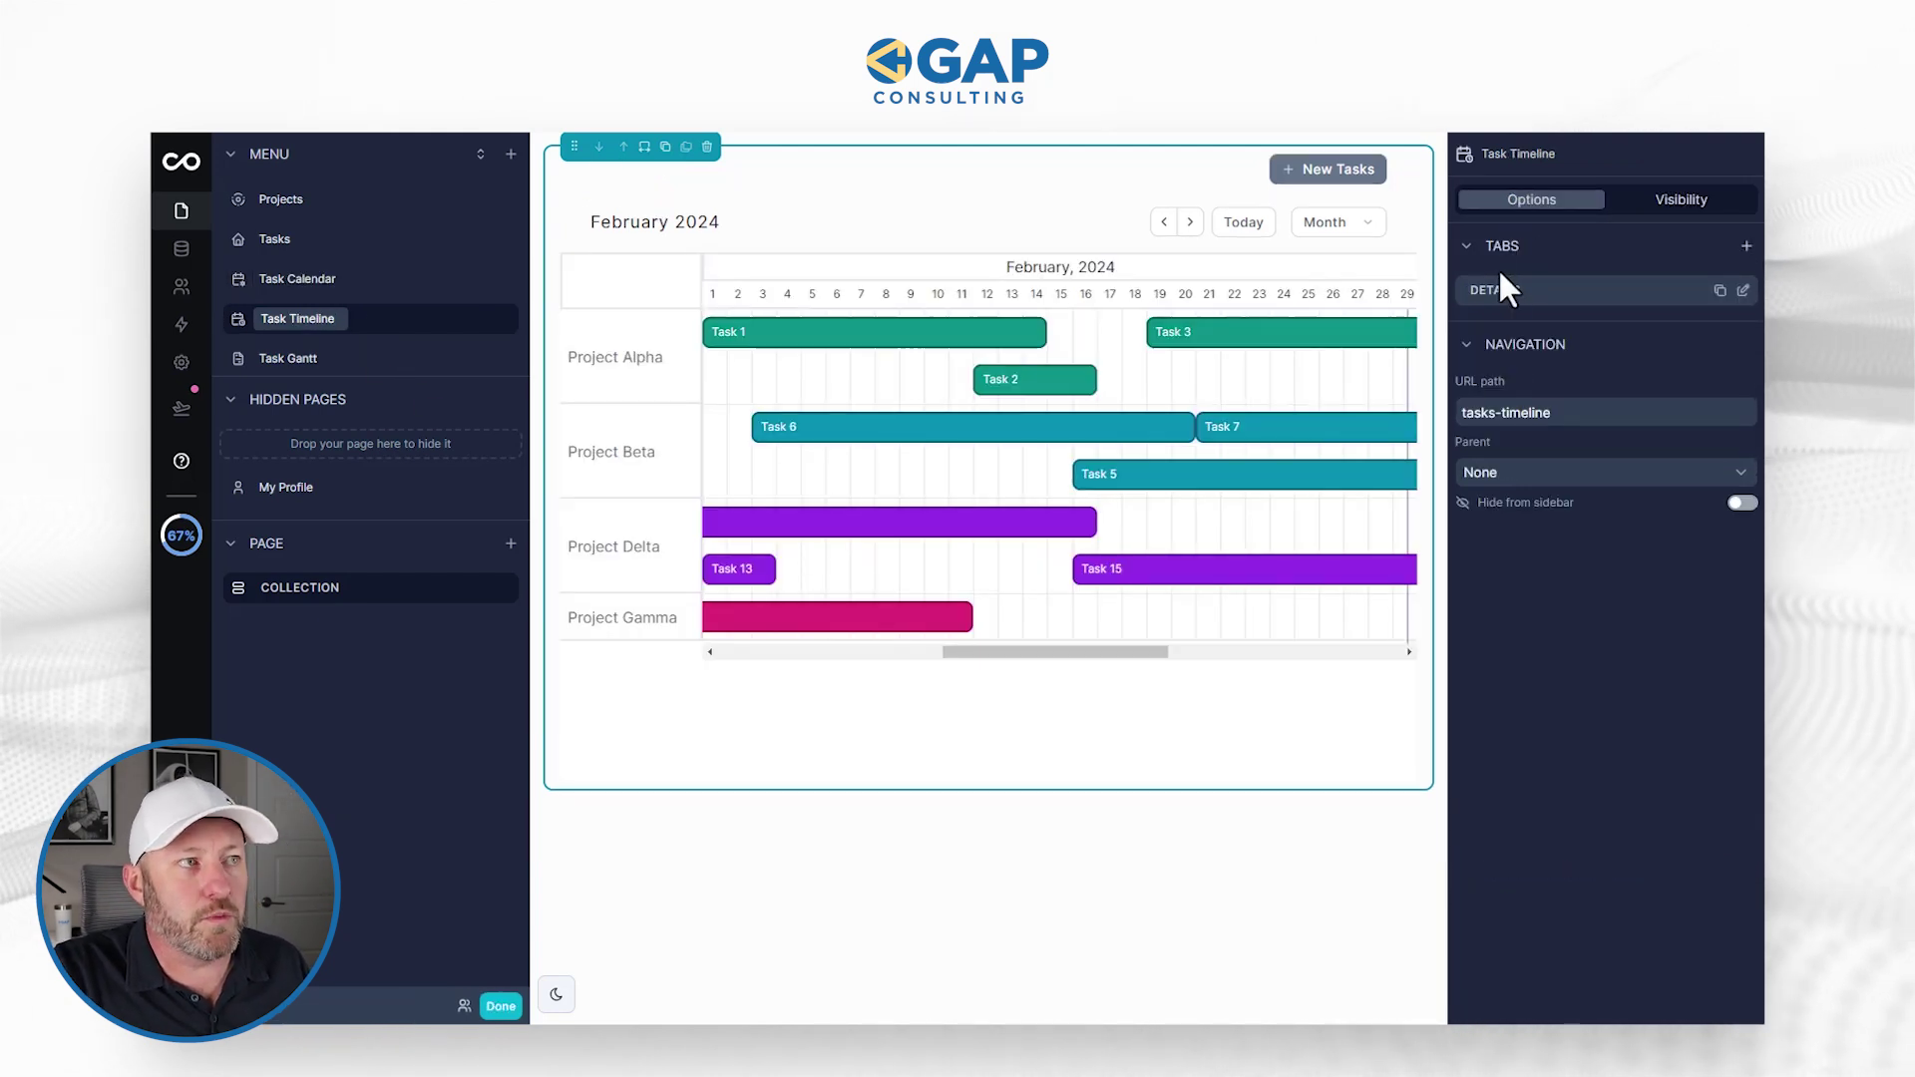
click(361, 589)
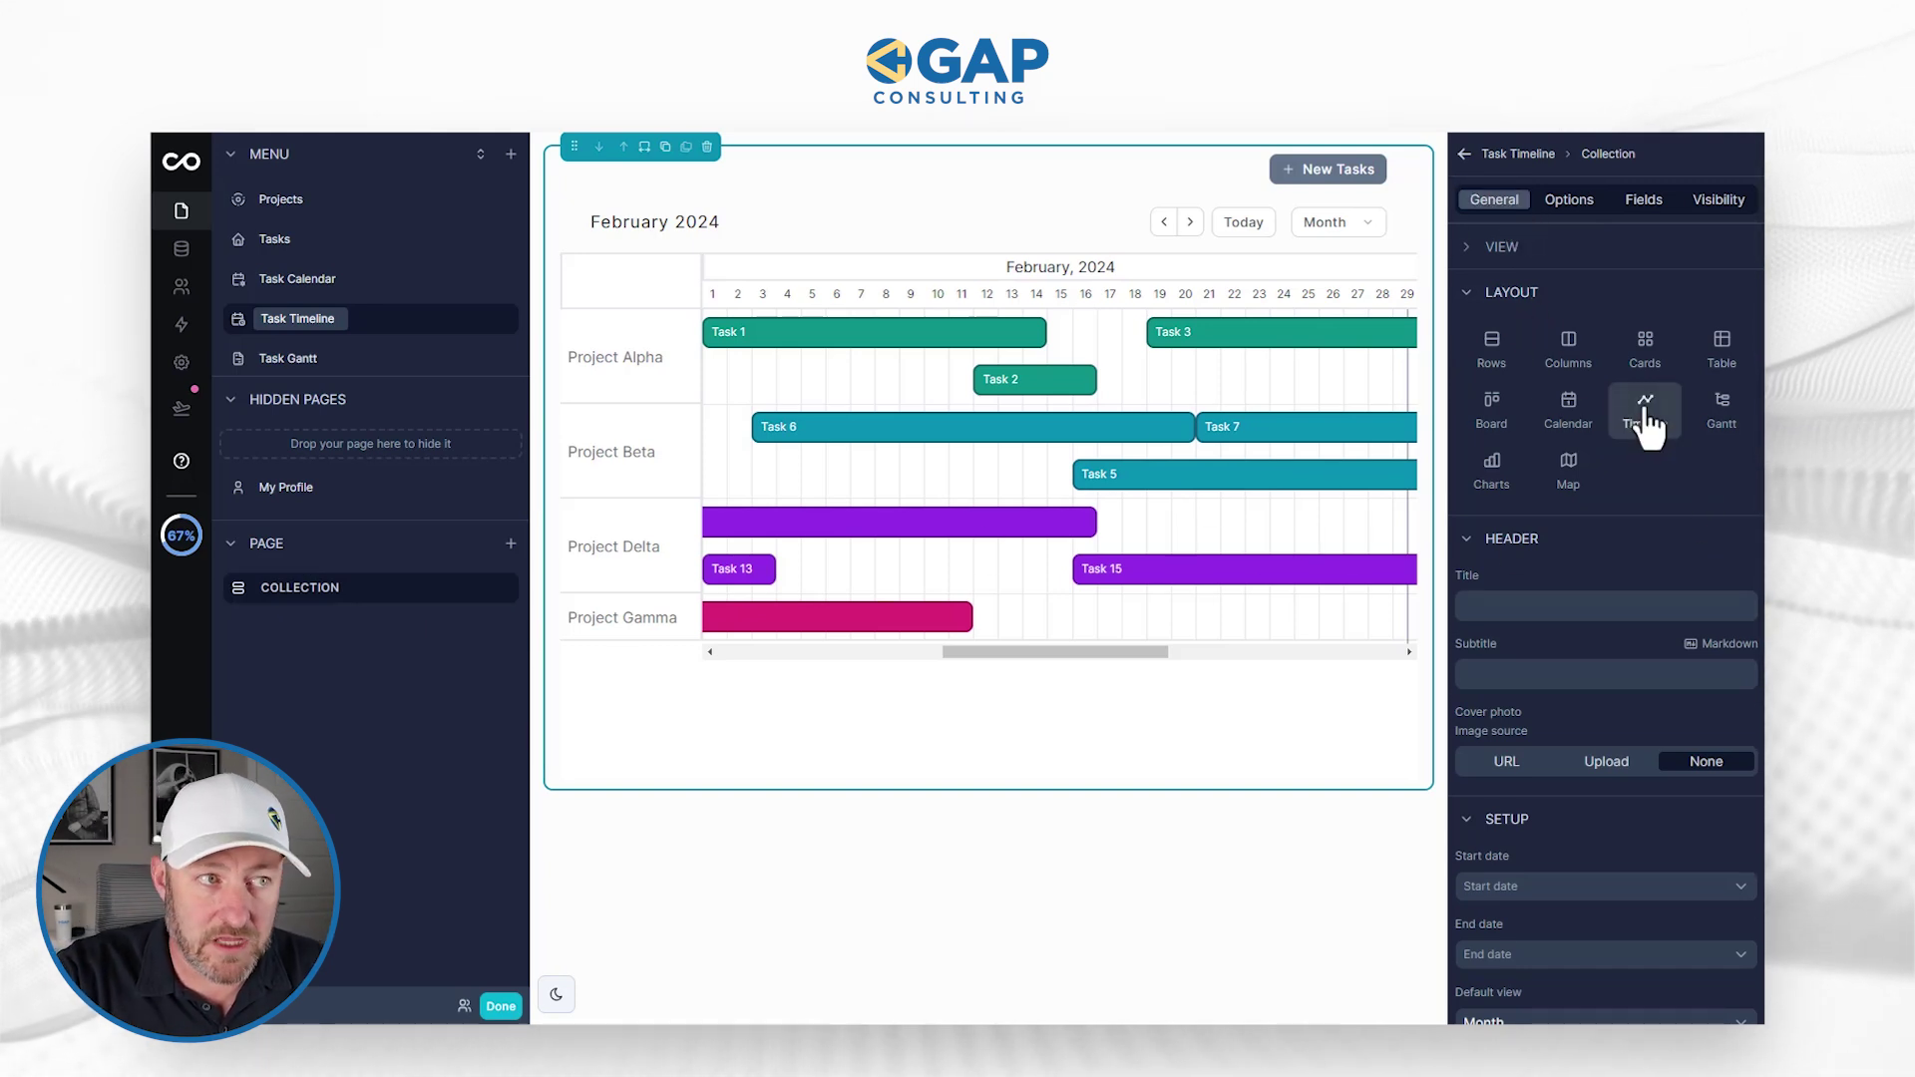
scroll(1638, 542, down, 2)
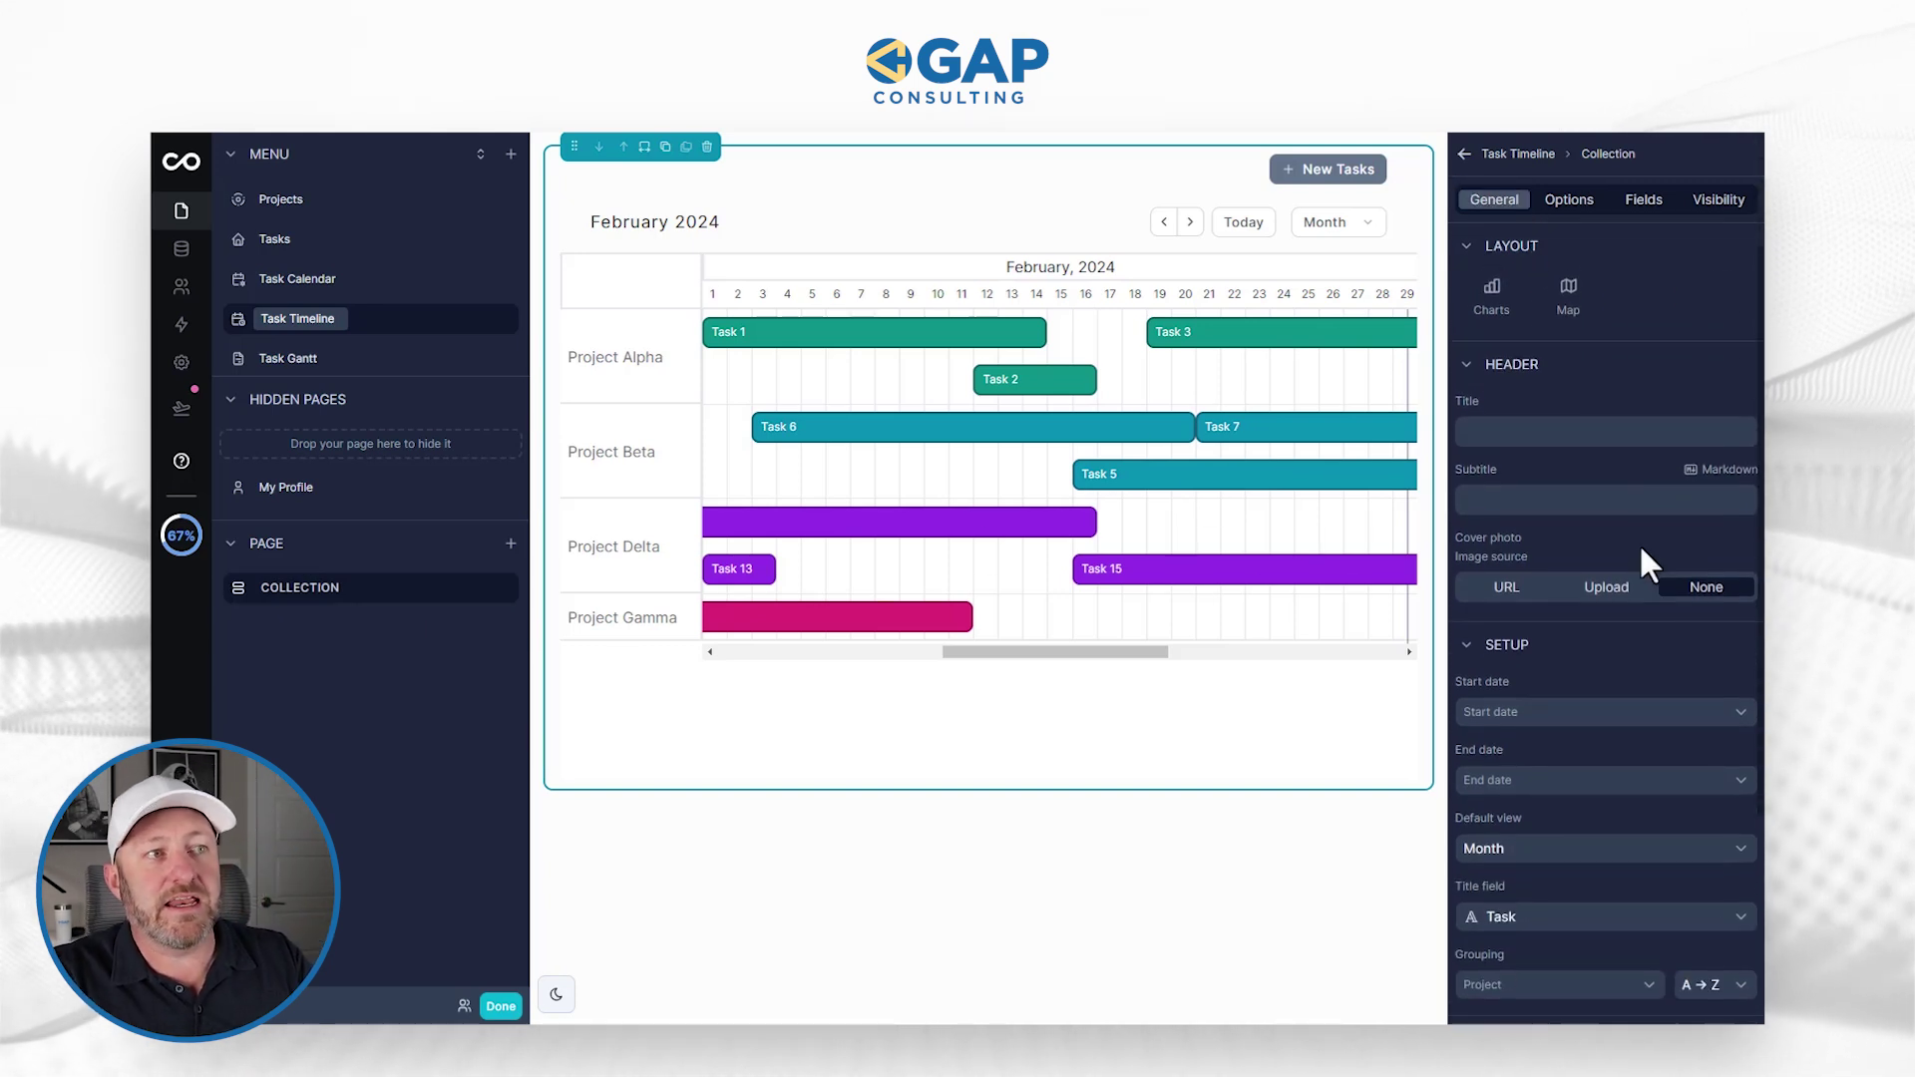
click(1561, 417)
click(1597, 339)
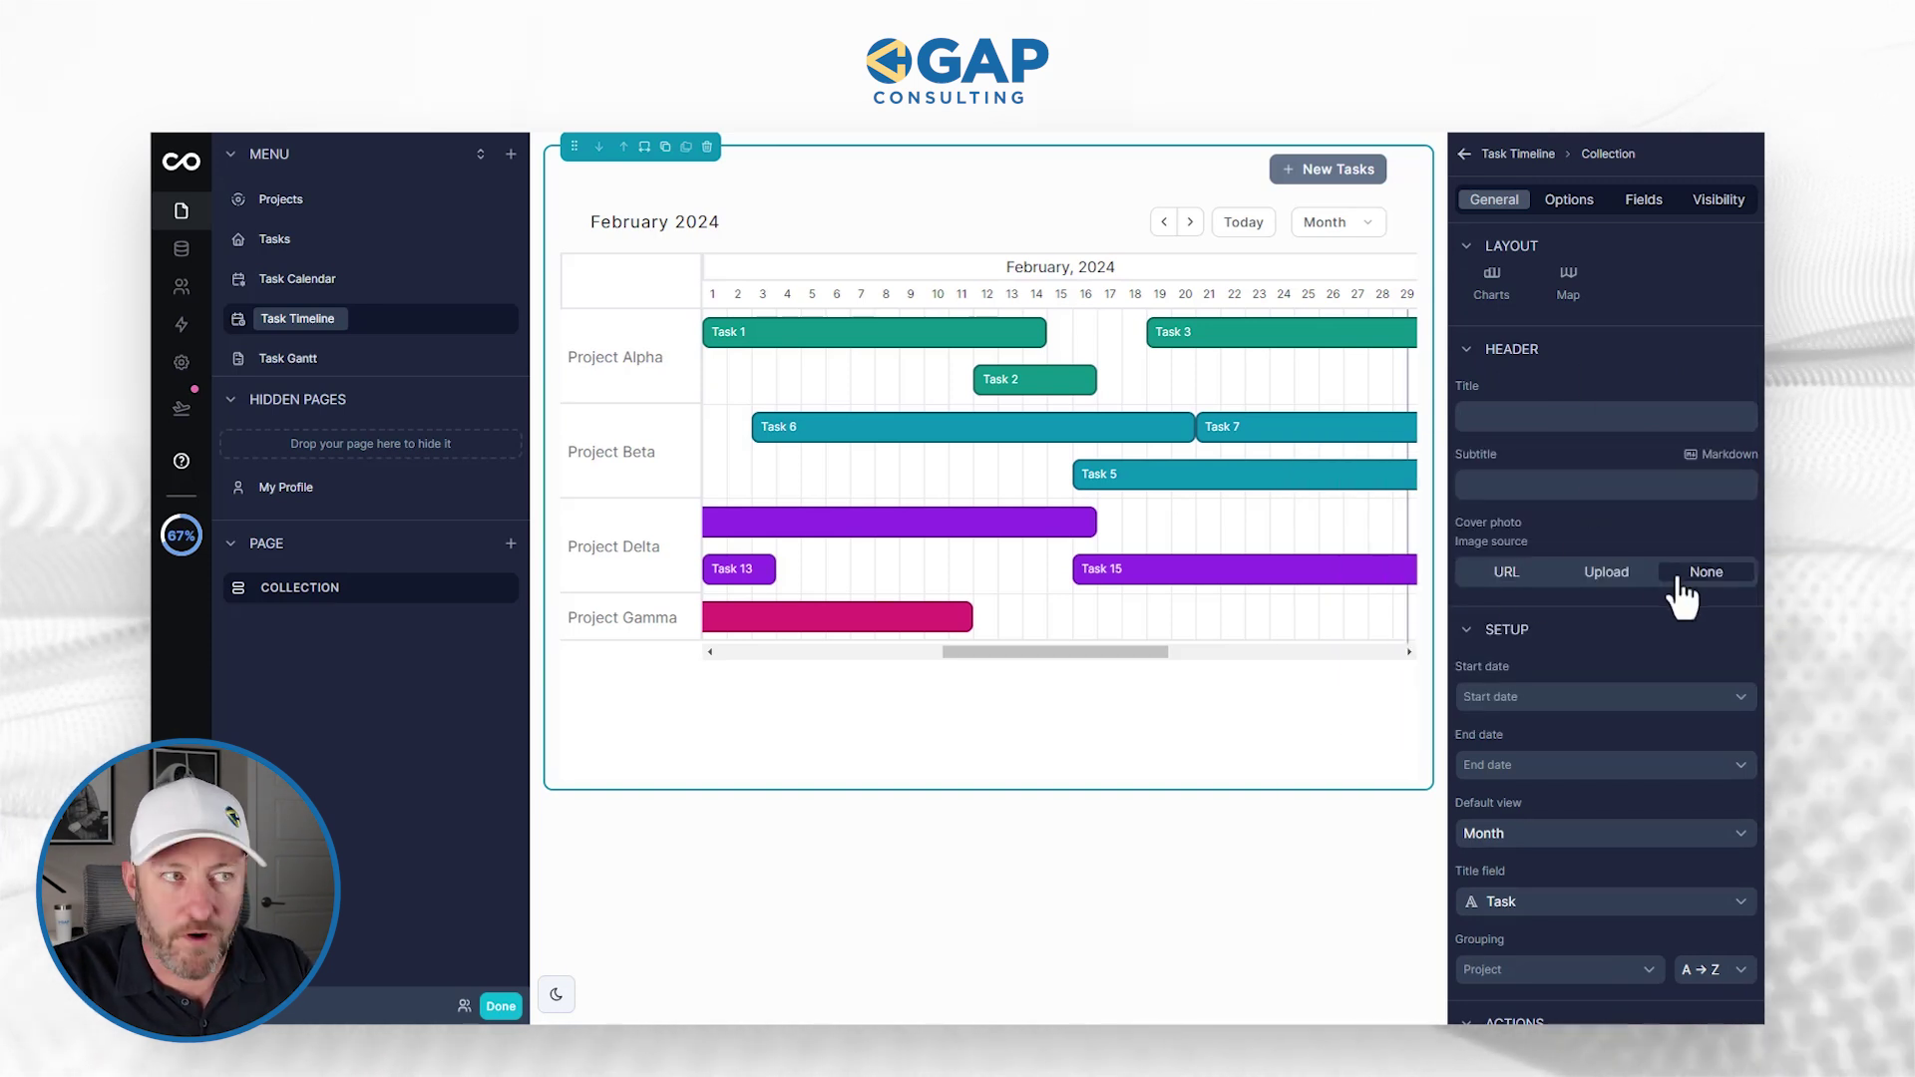
scroll(1684, 599, down, 3)
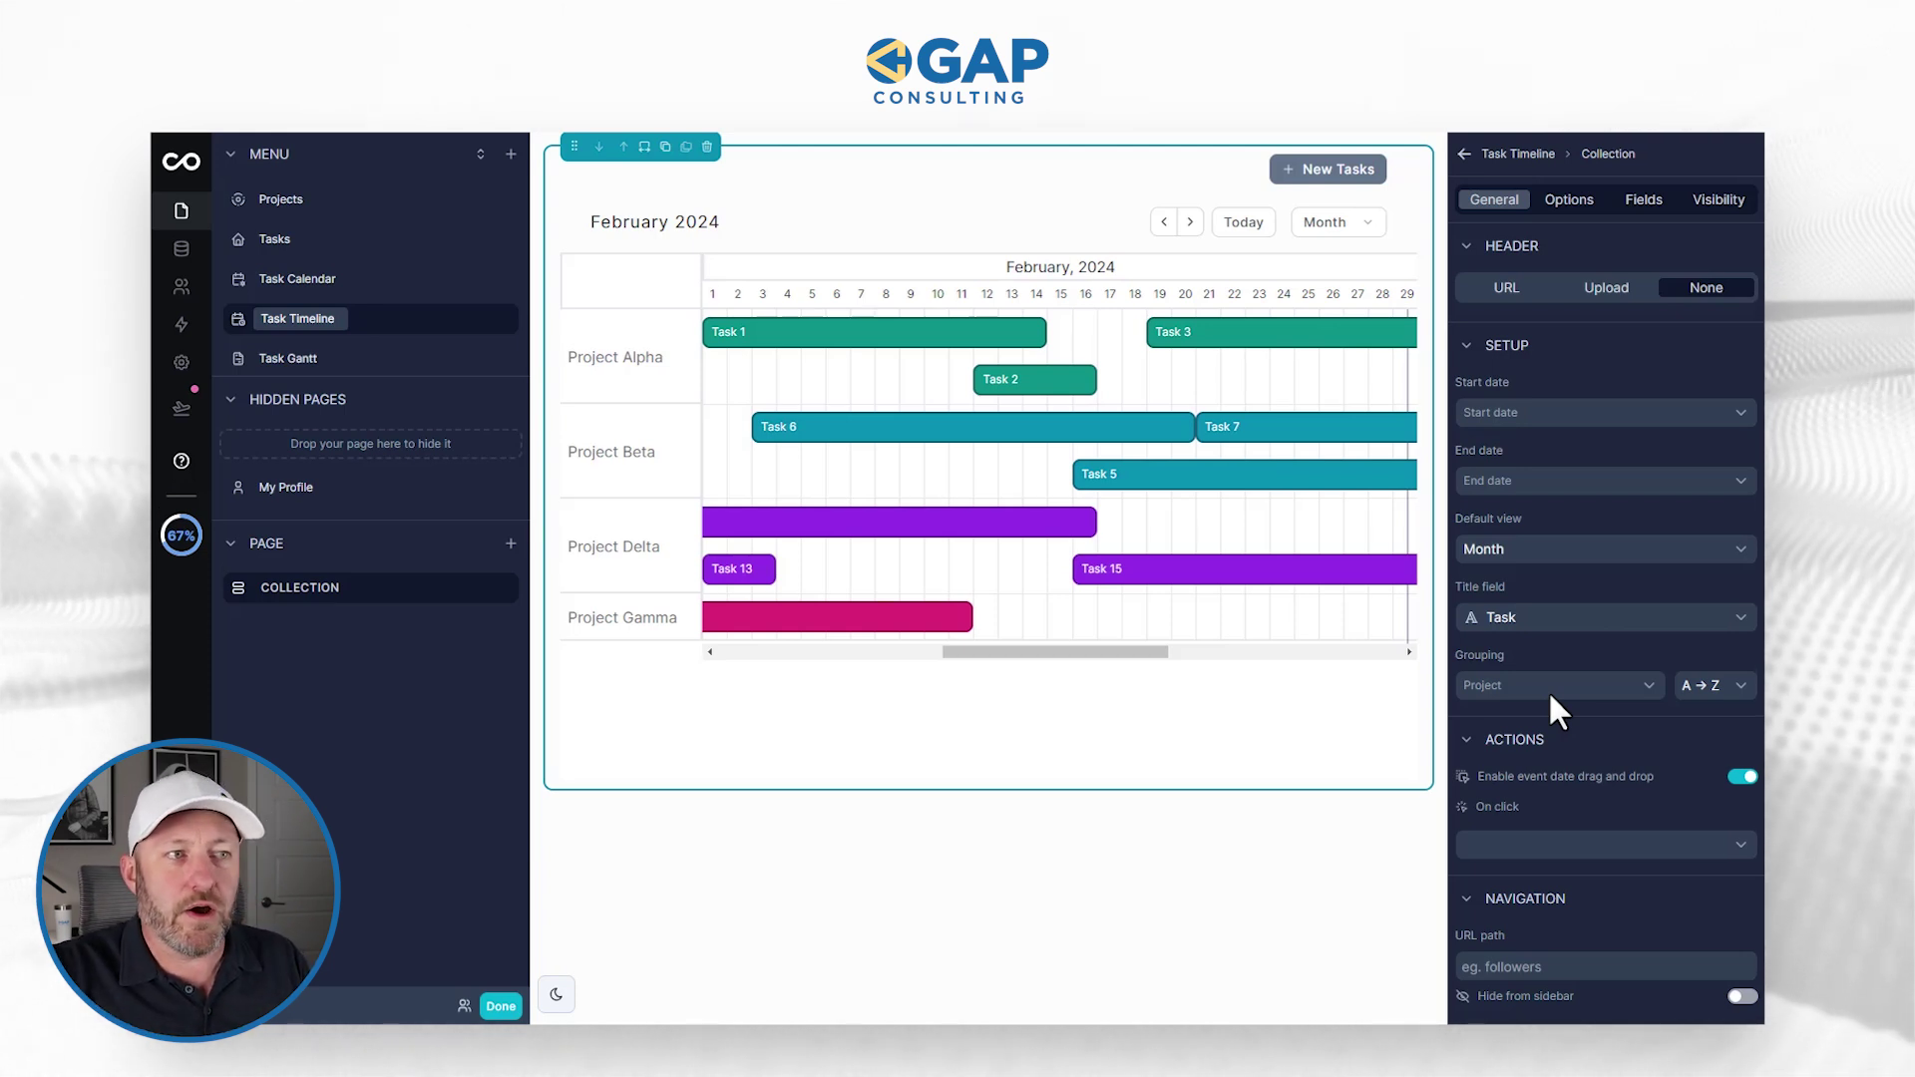
scroll(1592, 743, down, 1)
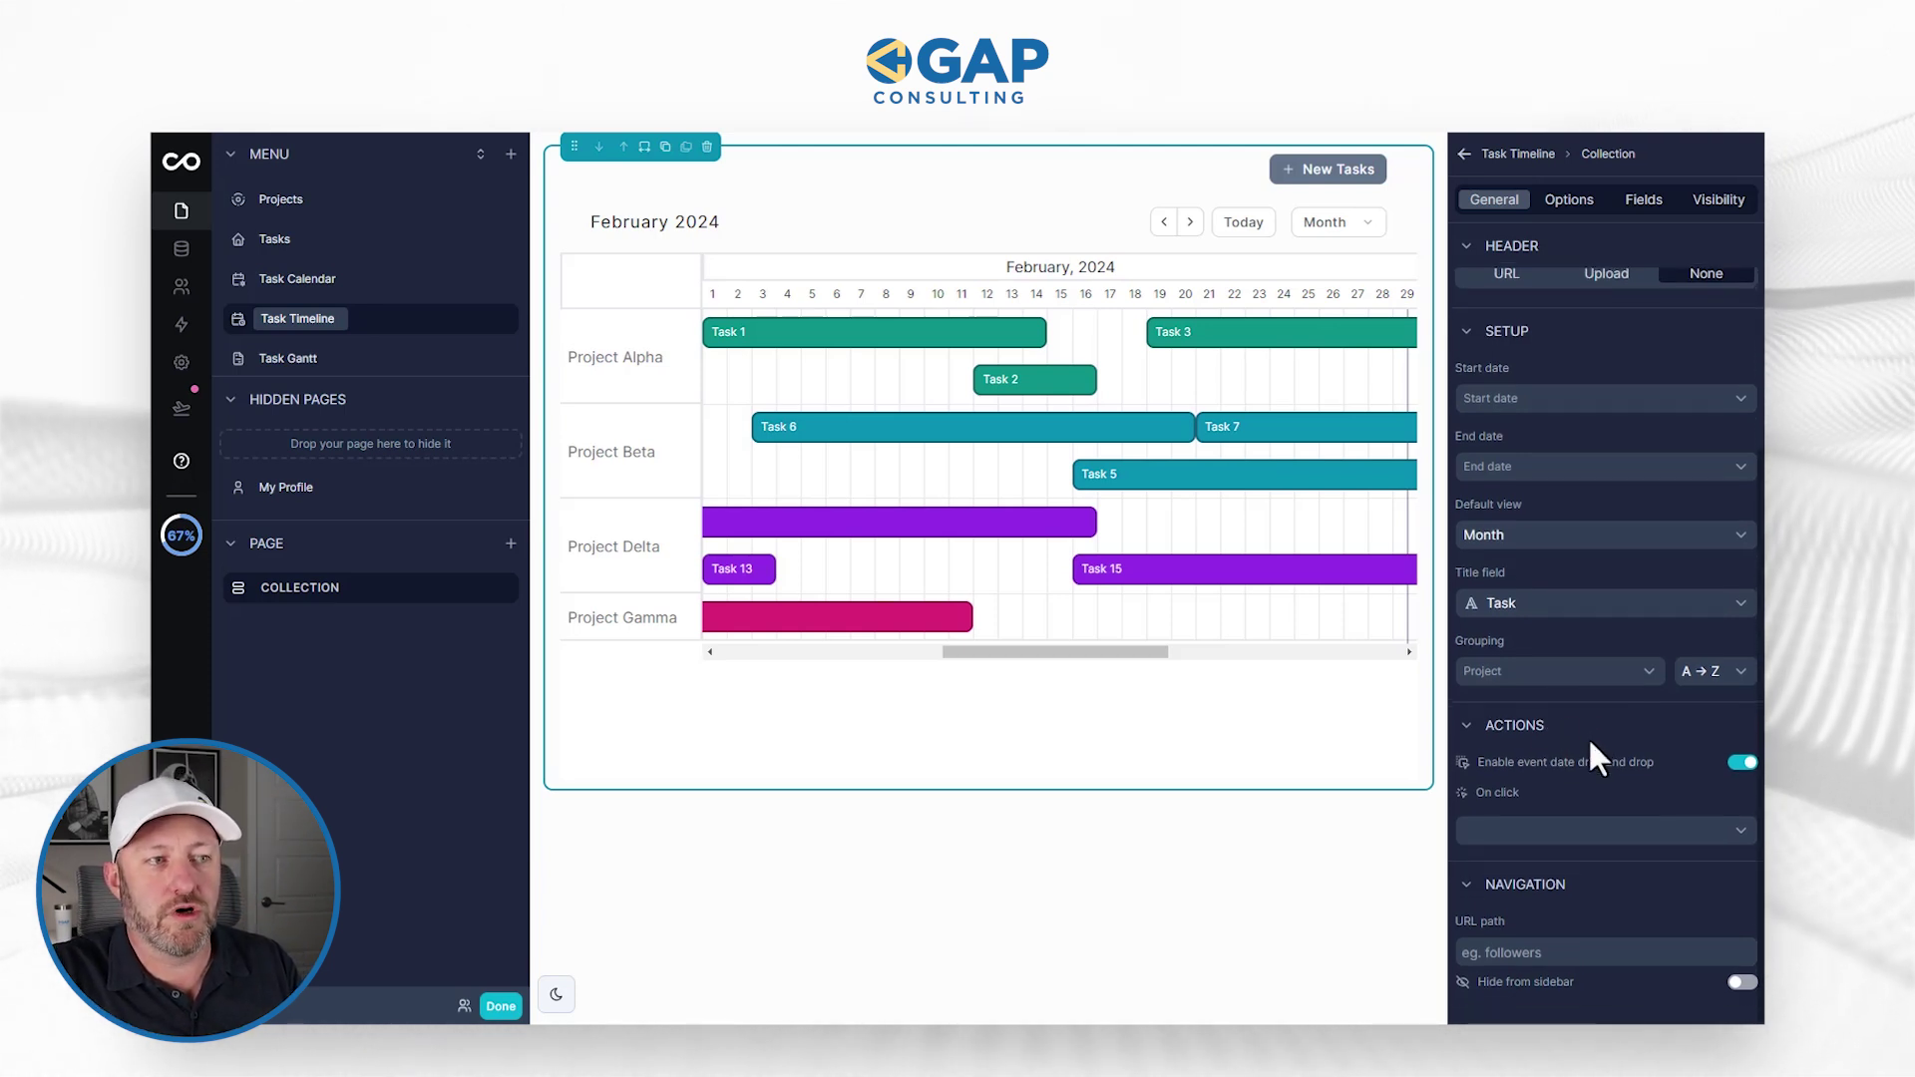
scroll(1590, 741, down, 1)
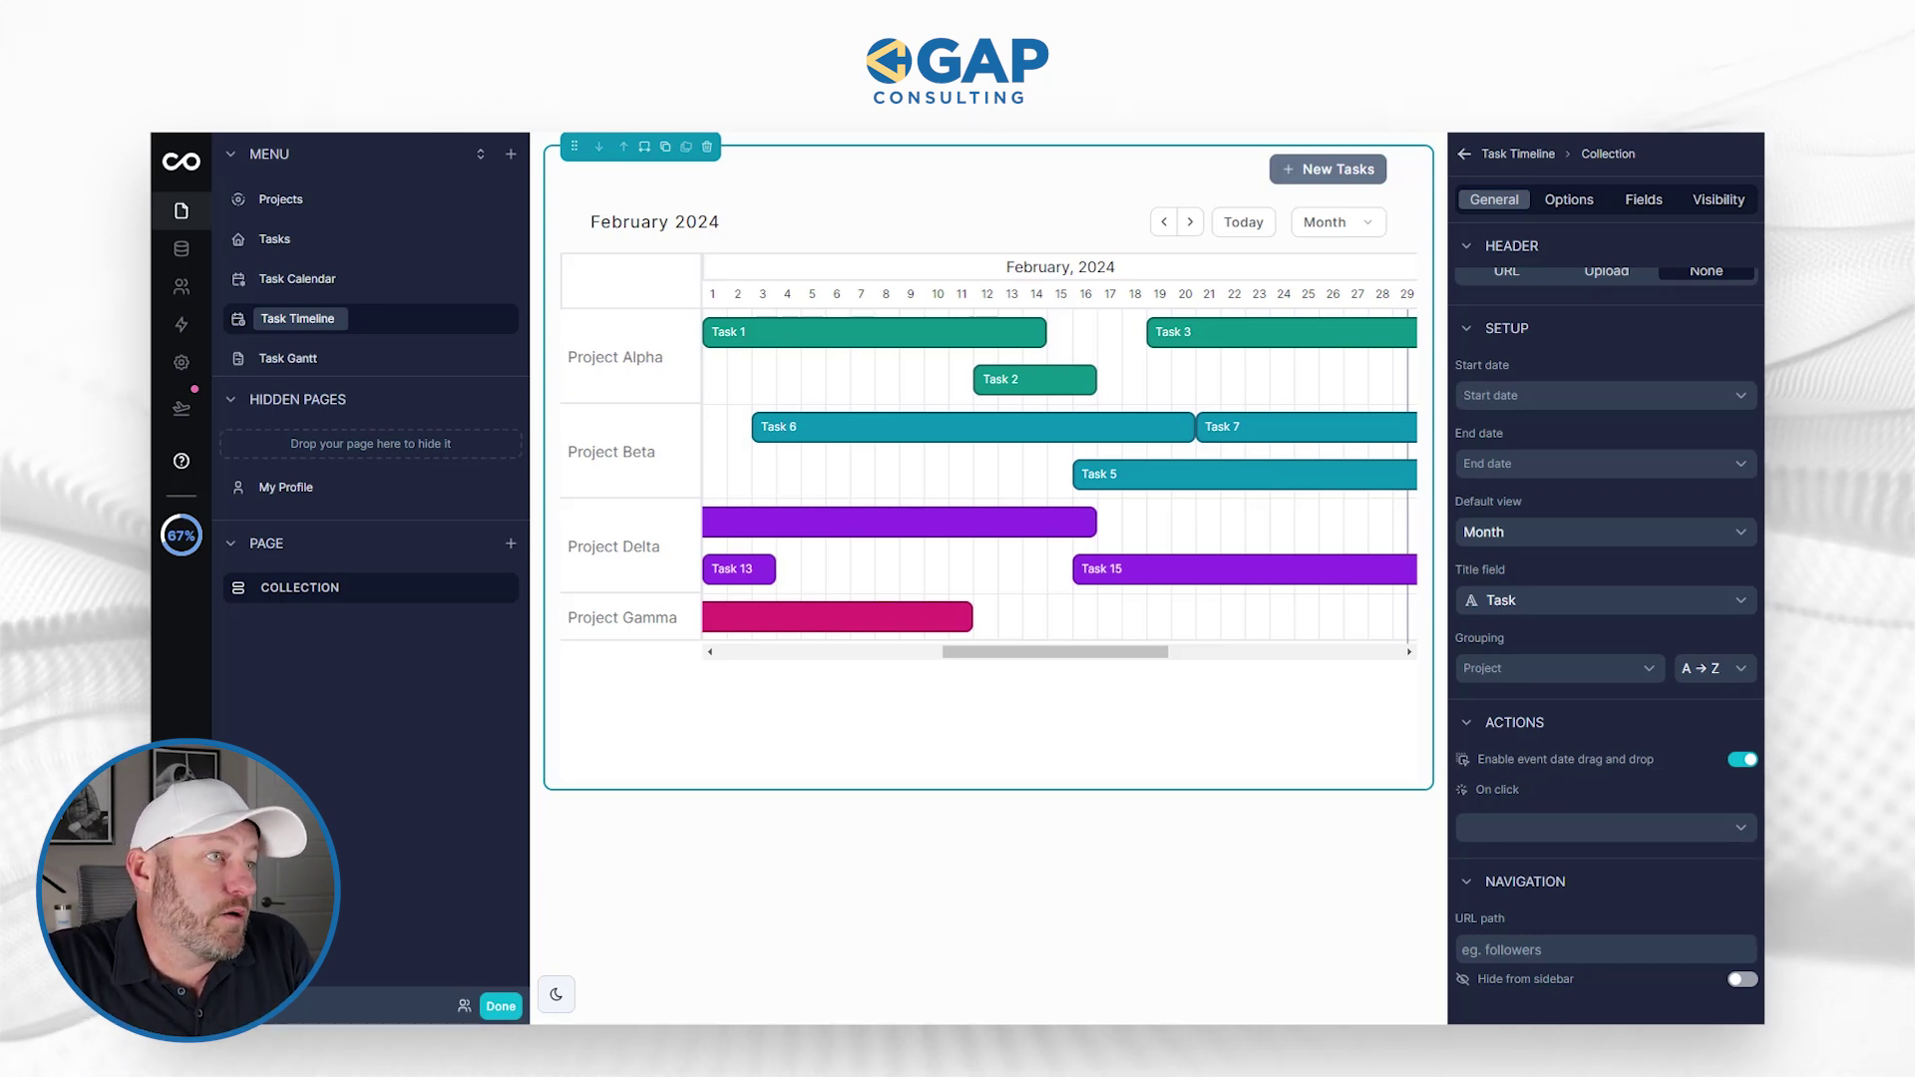
View Task 15's details under Project Delta and move the task to about February 6 on the timeline.
click(1101, 588)
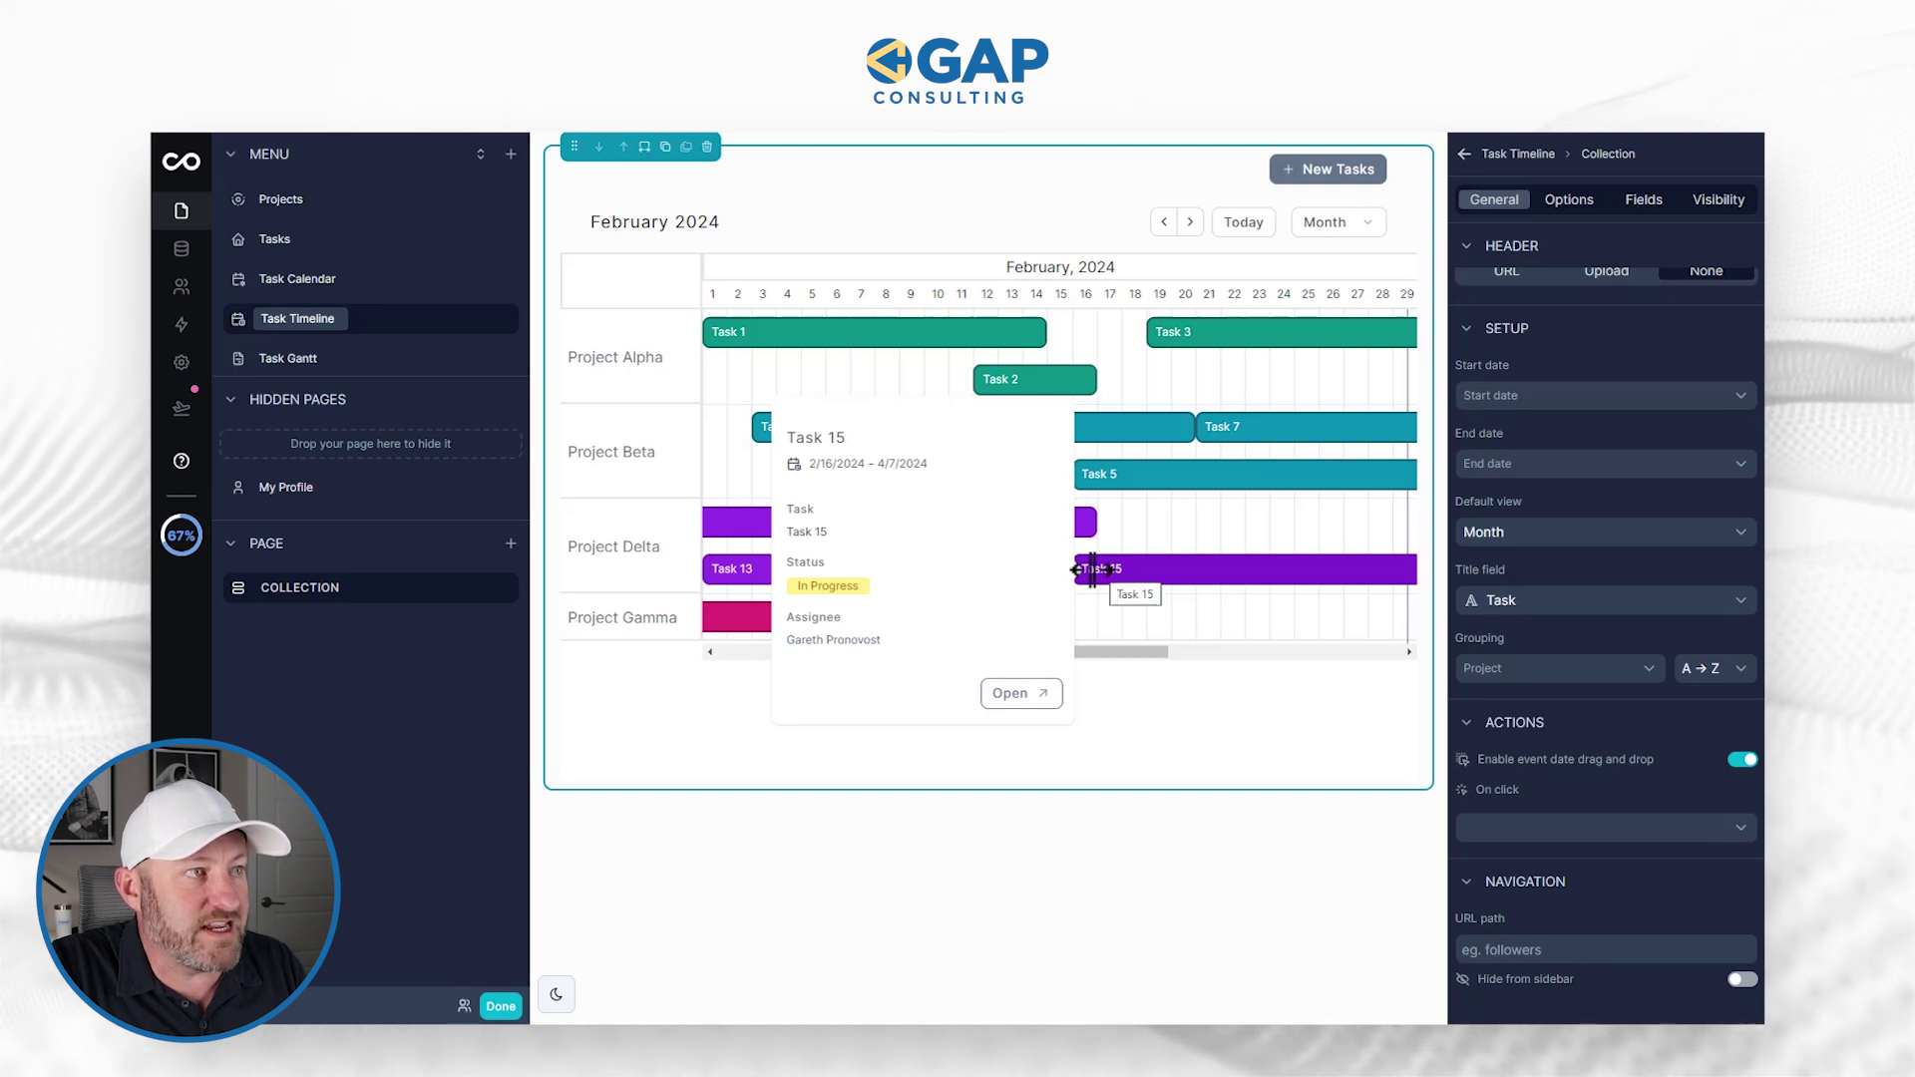
drag(1064, 573, 848, 583)
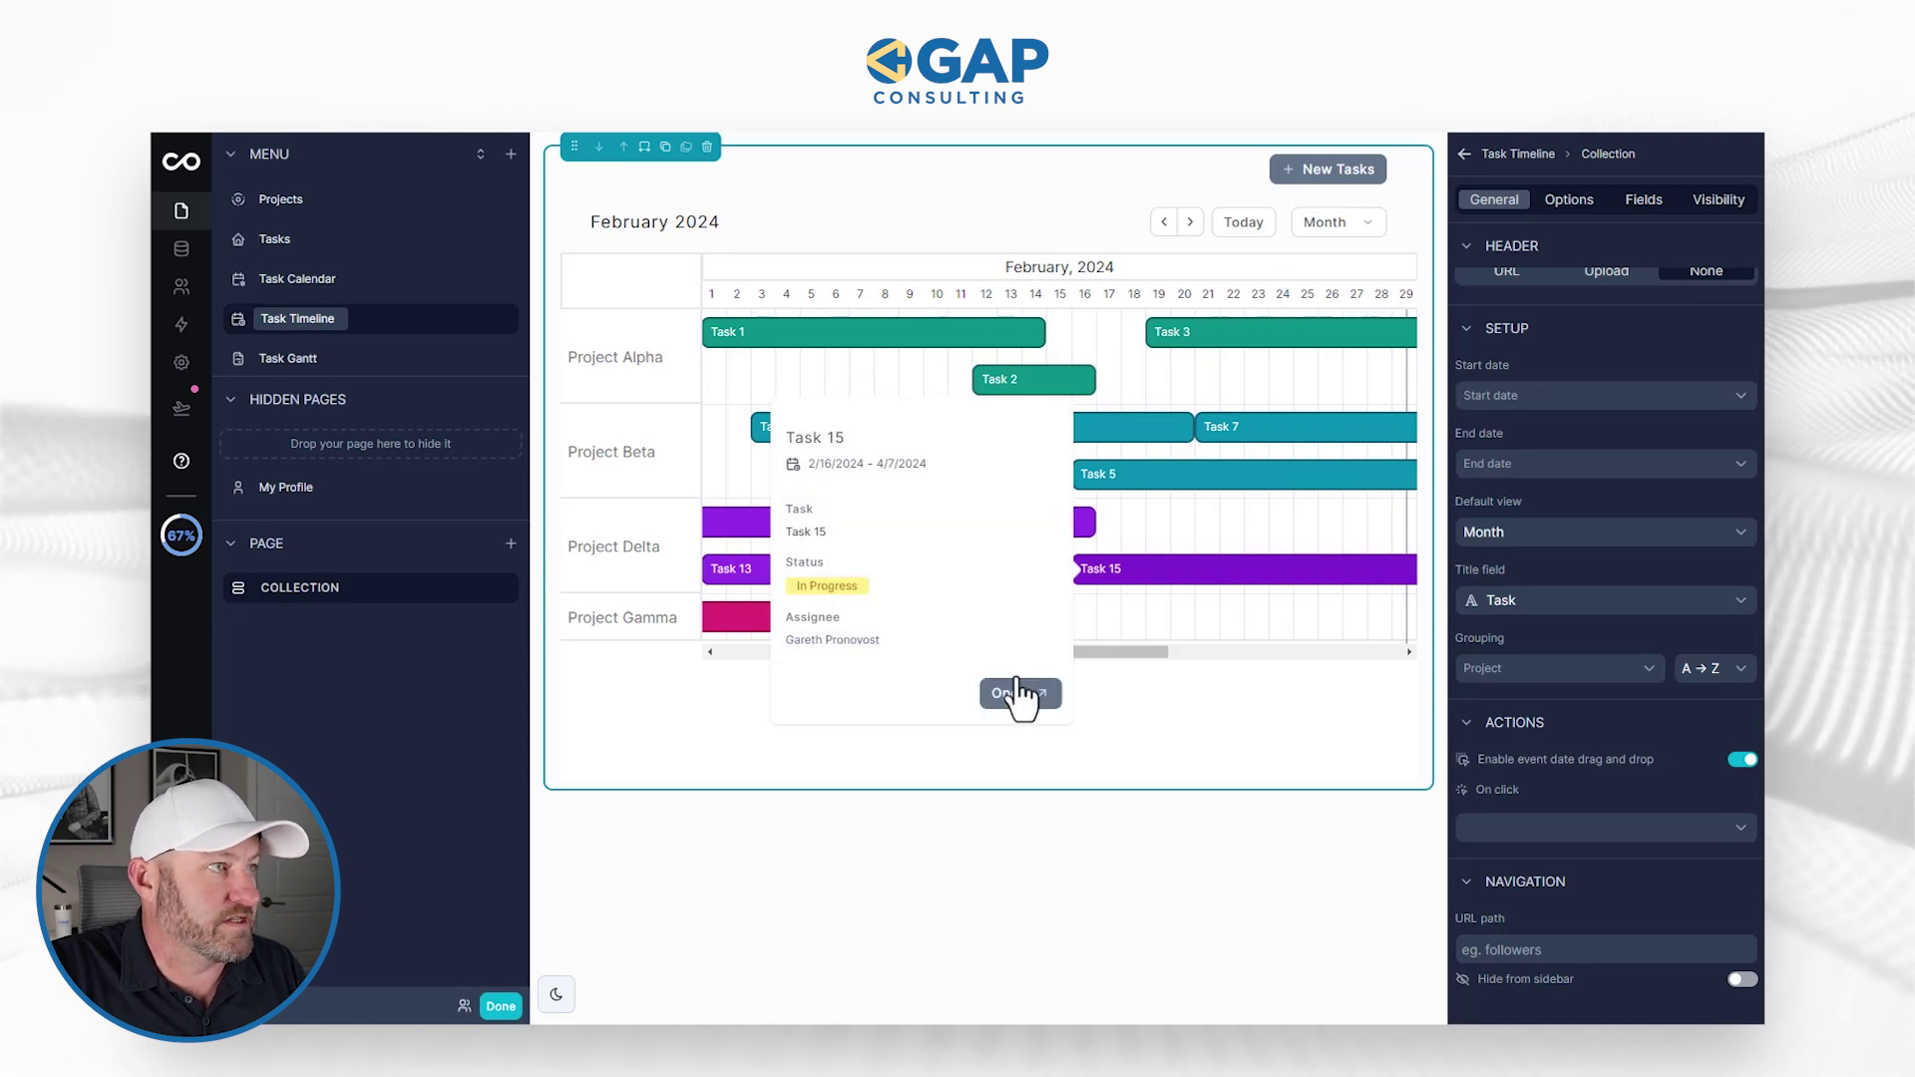
click(1230, 708)
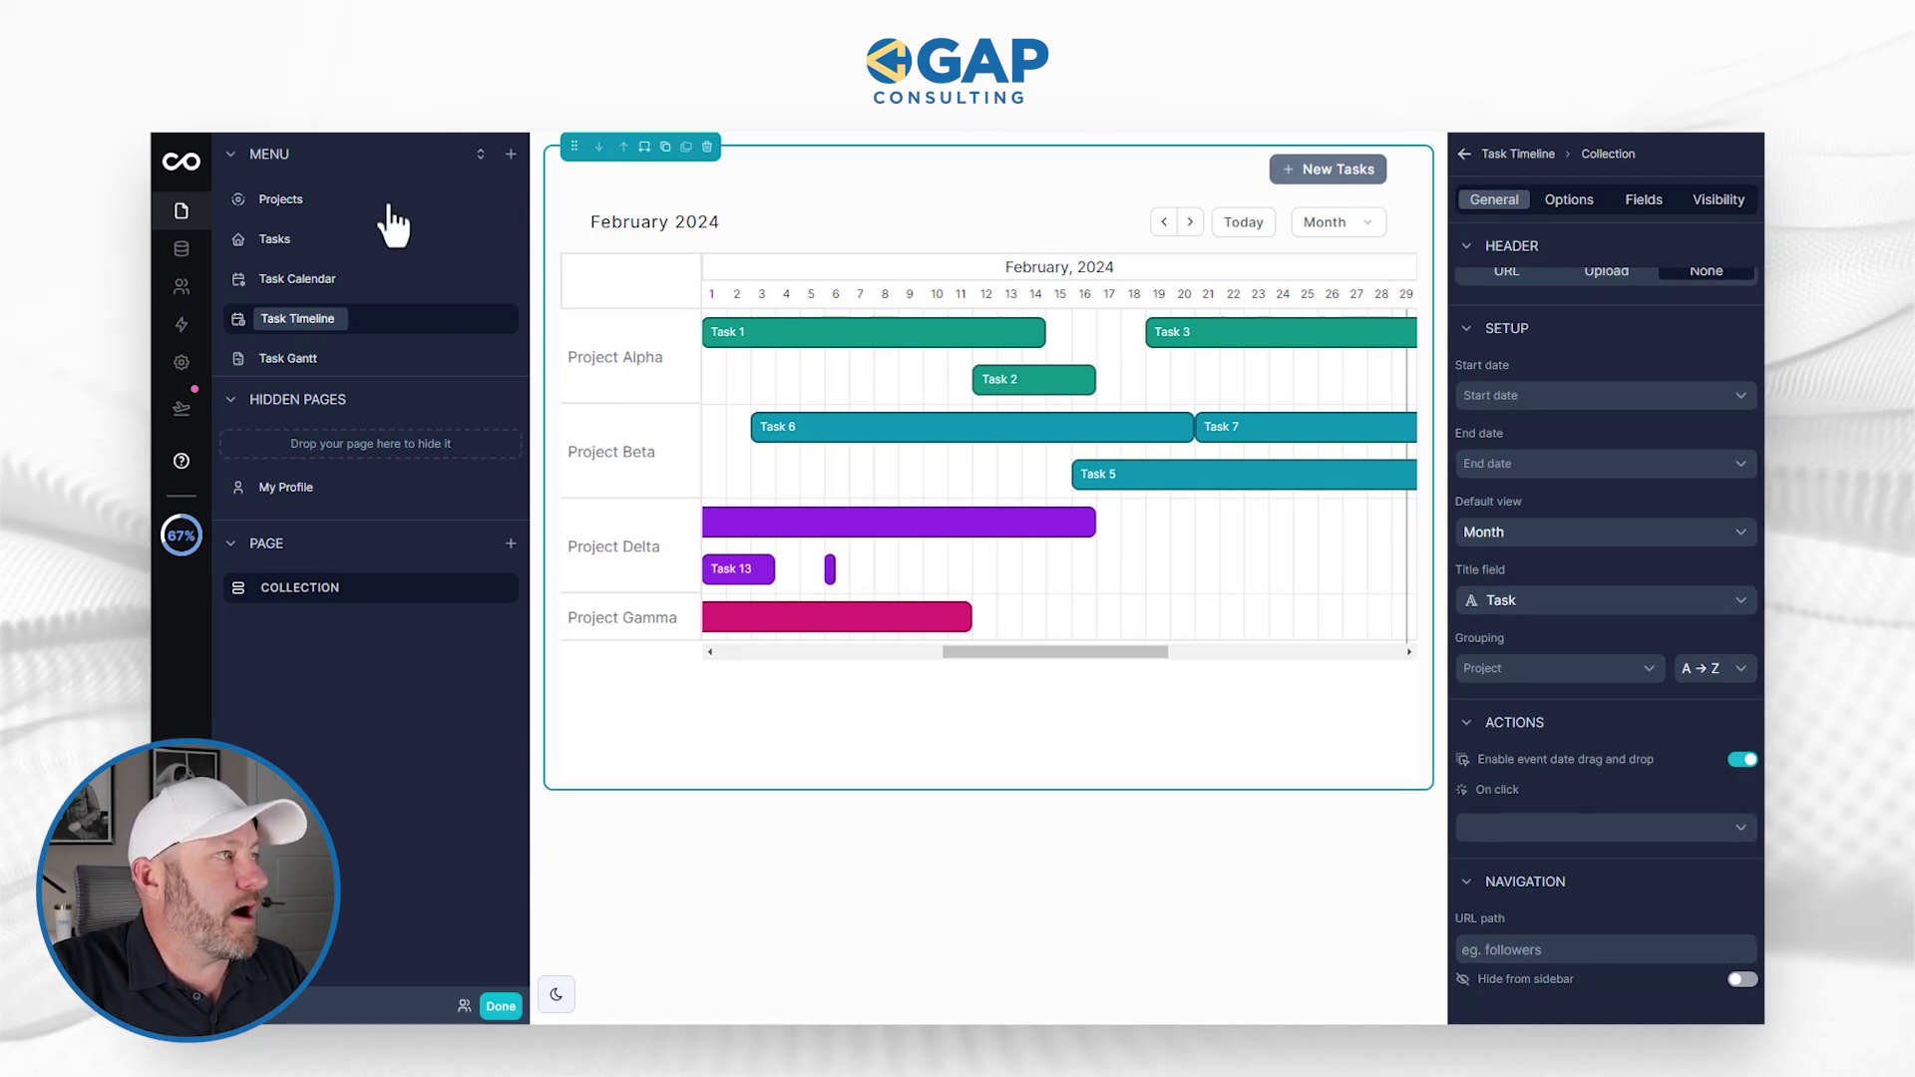
Open the Task Gantt page and examine its layout, header and setup options, including dependency, title field and grouping.
click(299, 361)
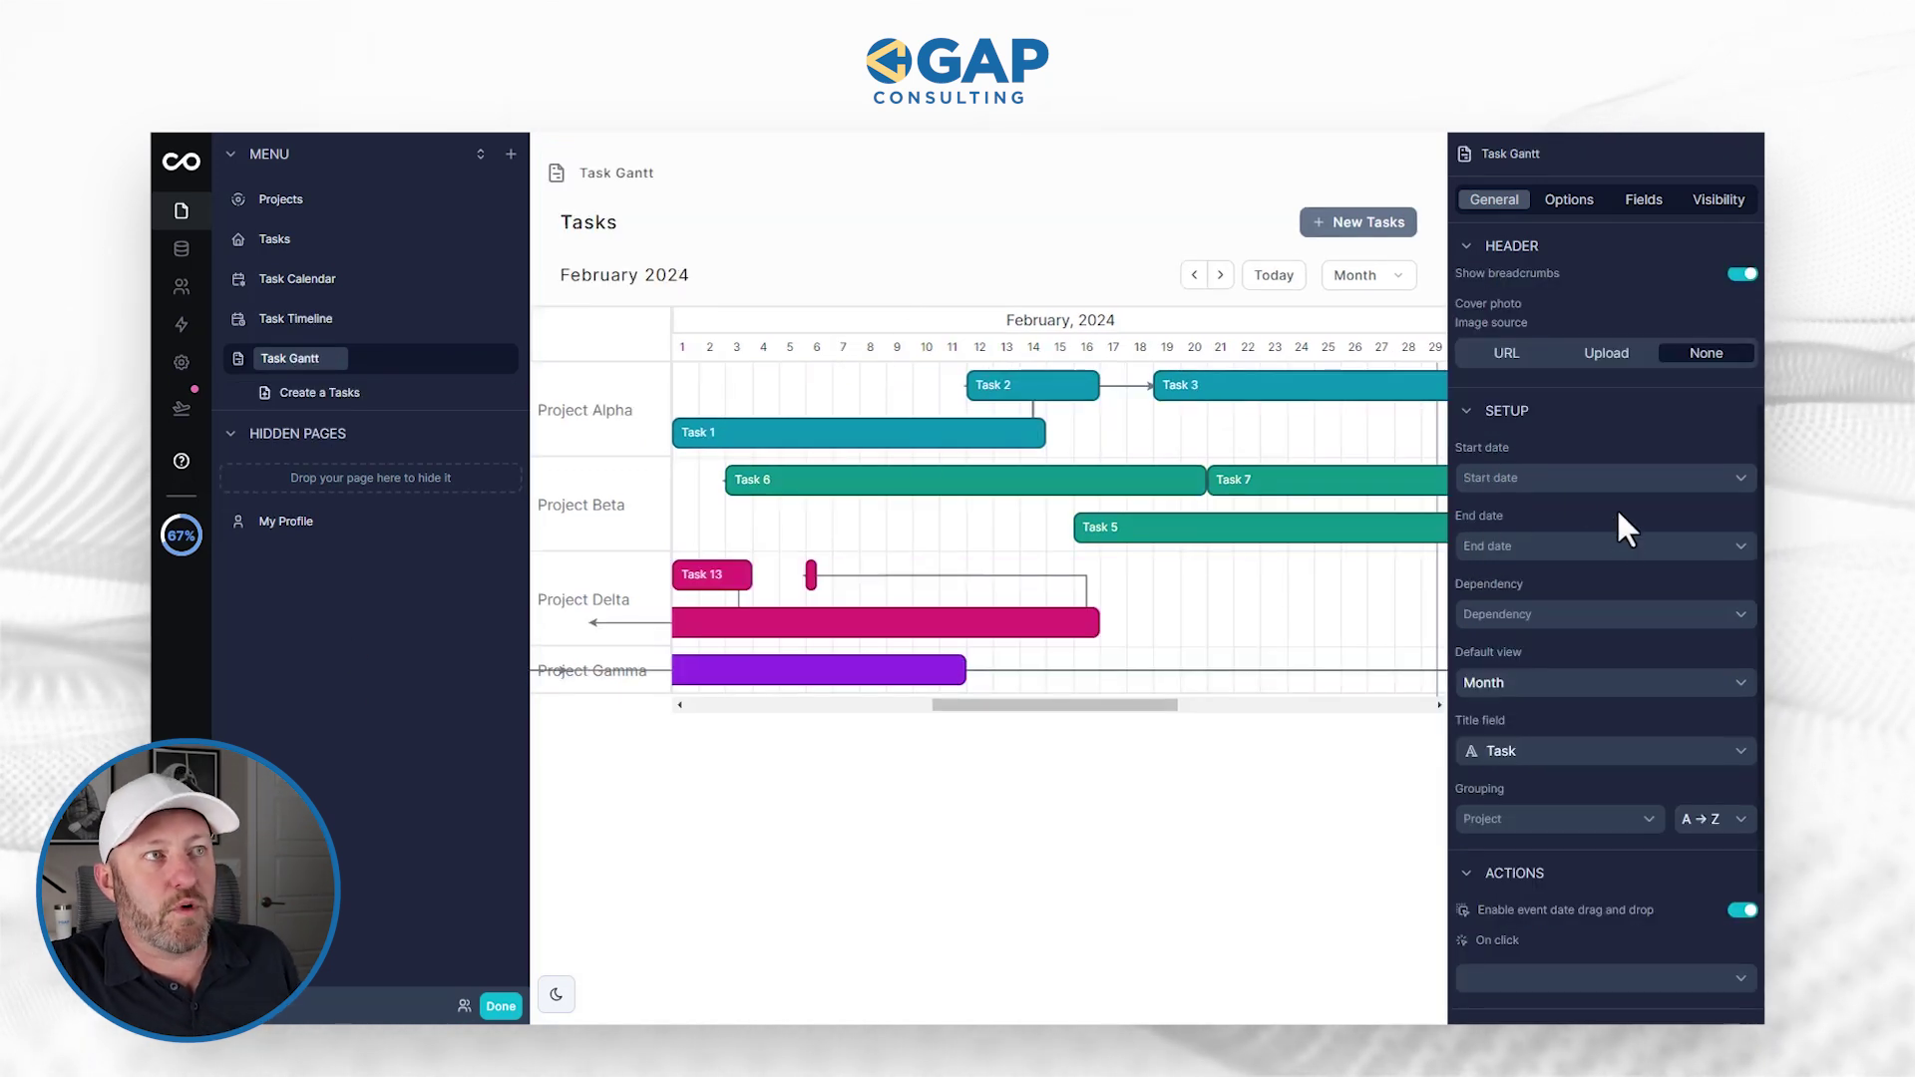
scroll(1606, 642, down, 3)
scroll(1620, 741, up, 6)
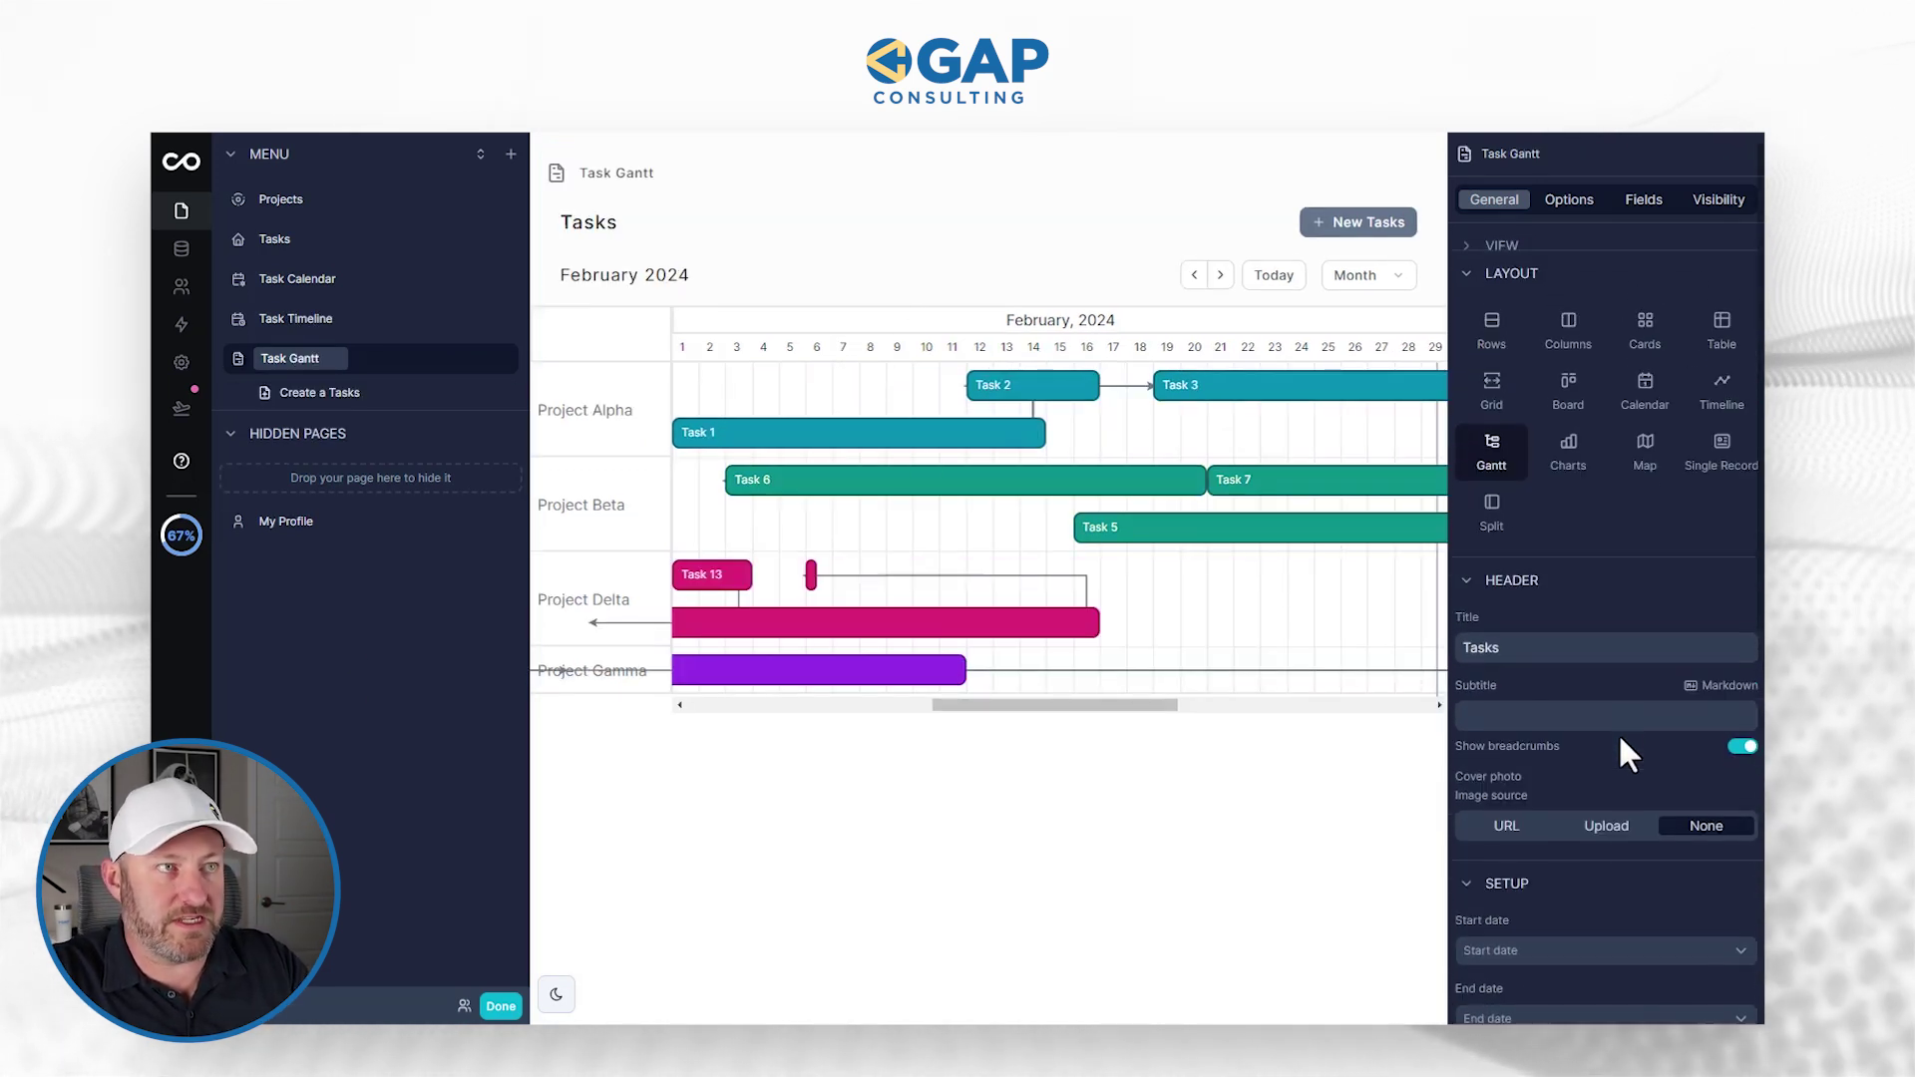
scroll(1605, 519, up, 1)
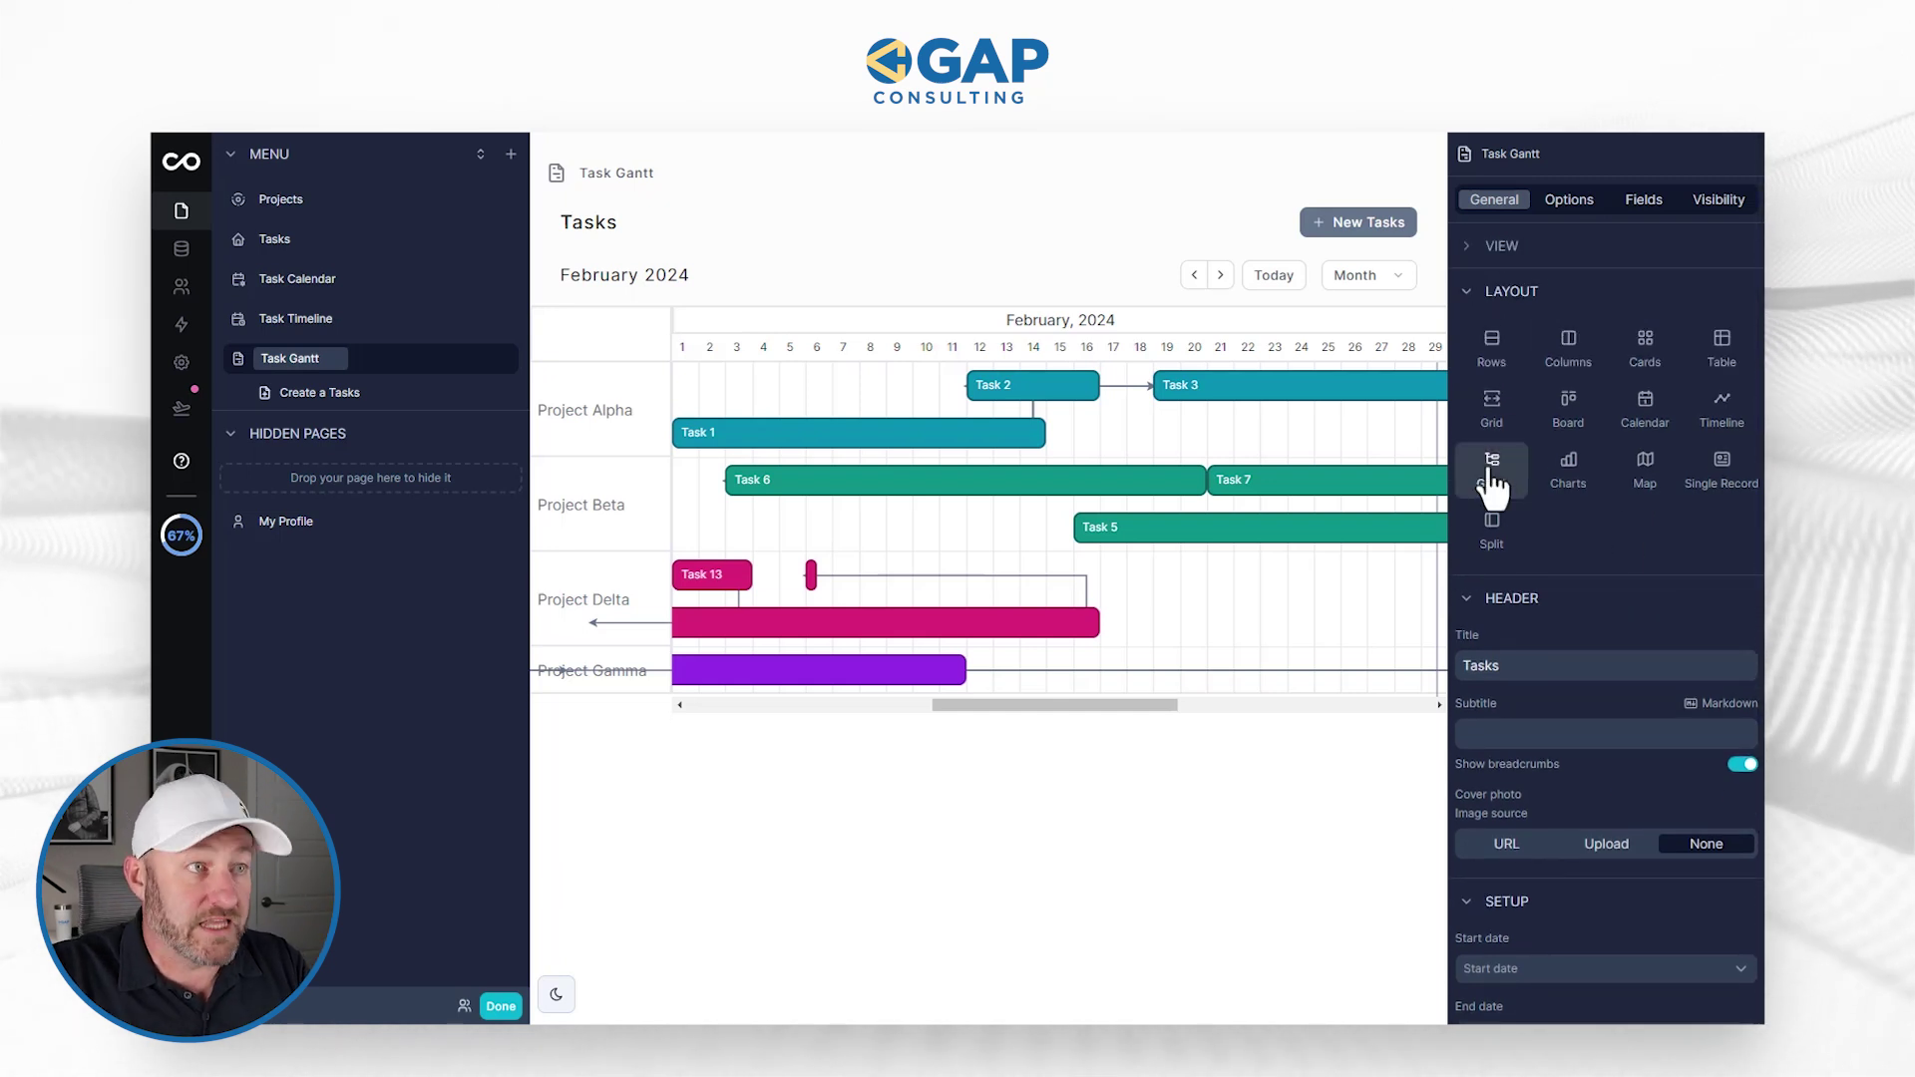
scroll(1596, 553, down, 3)
scroll(1596, 563, down, 3)
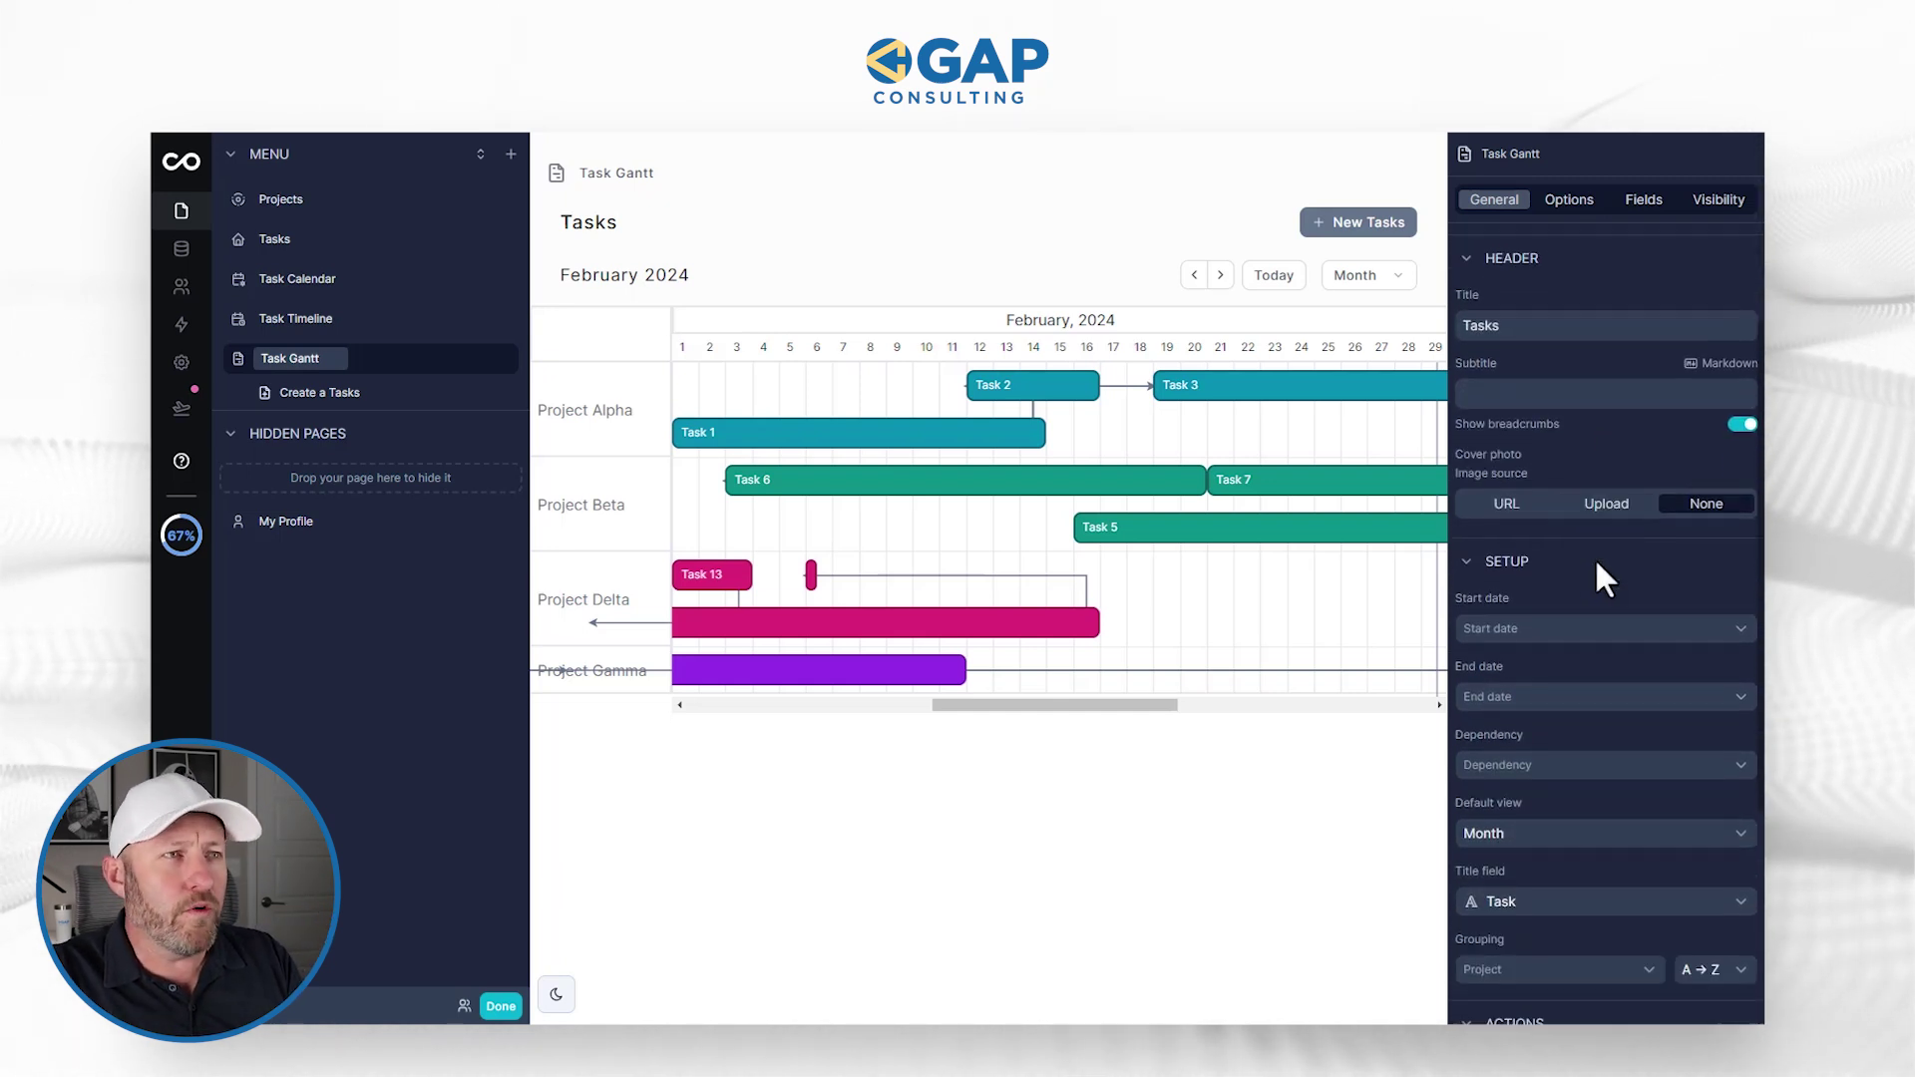